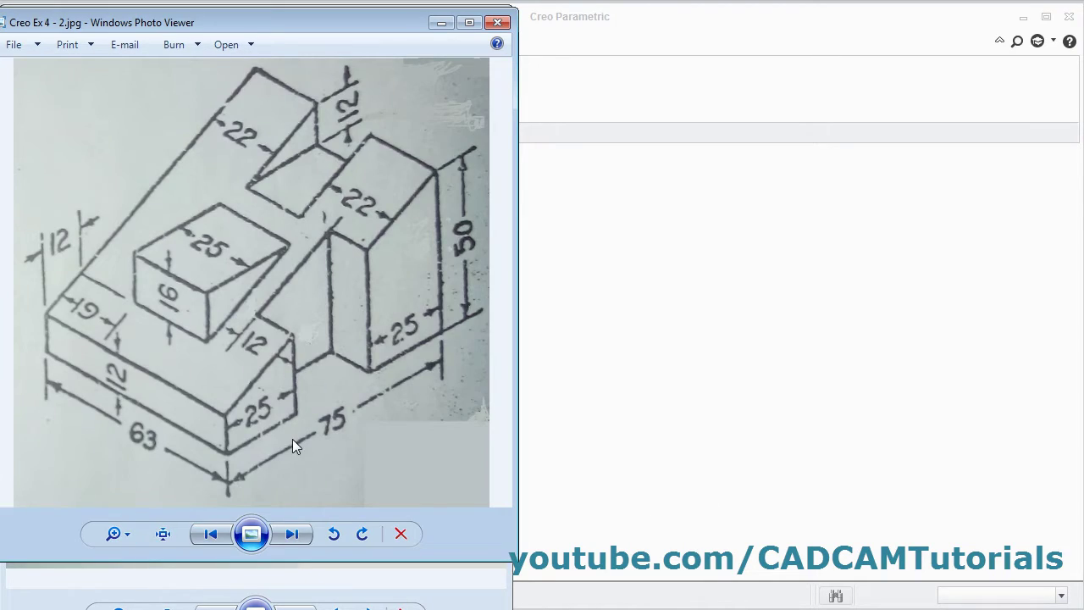
- Create a new solid part PRT0002 from the mmns_part_solid template, then show the reference drawing
click(726, 404)
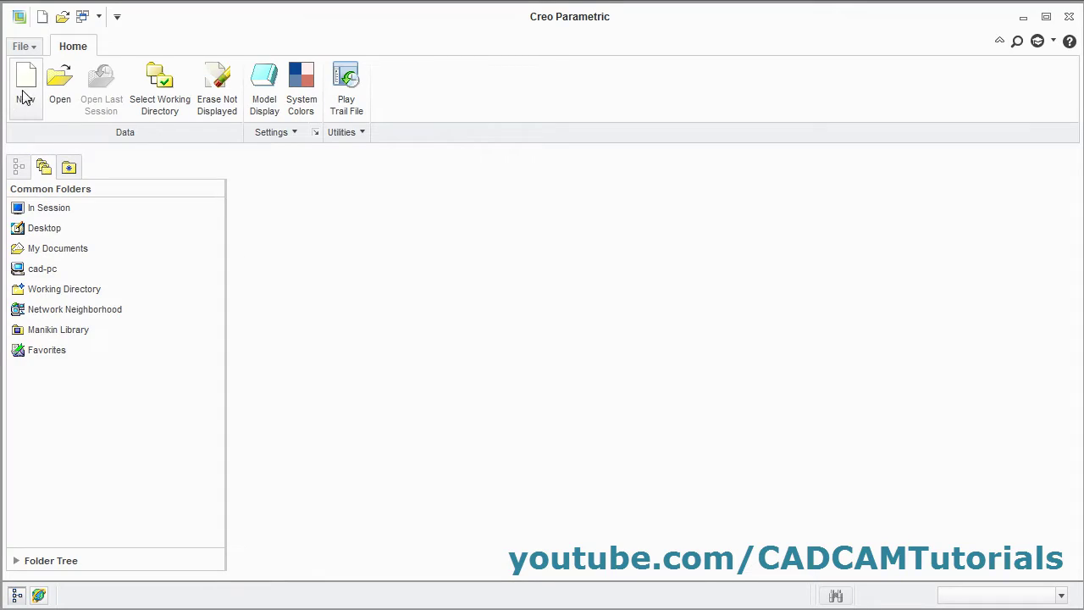
click(25, 95)
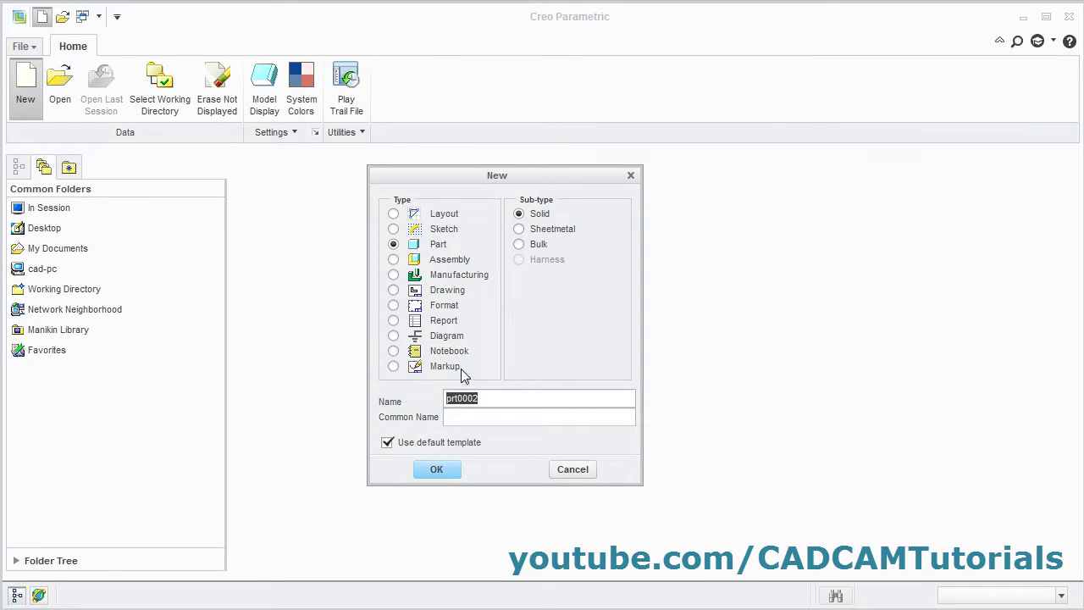
click(404, 448)
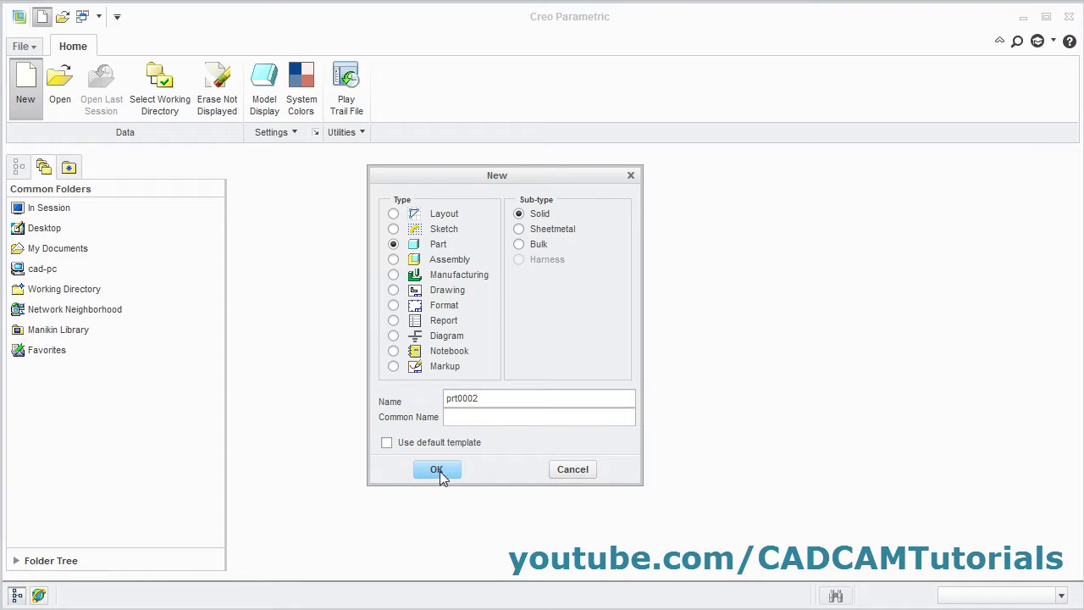
click(440, 471)
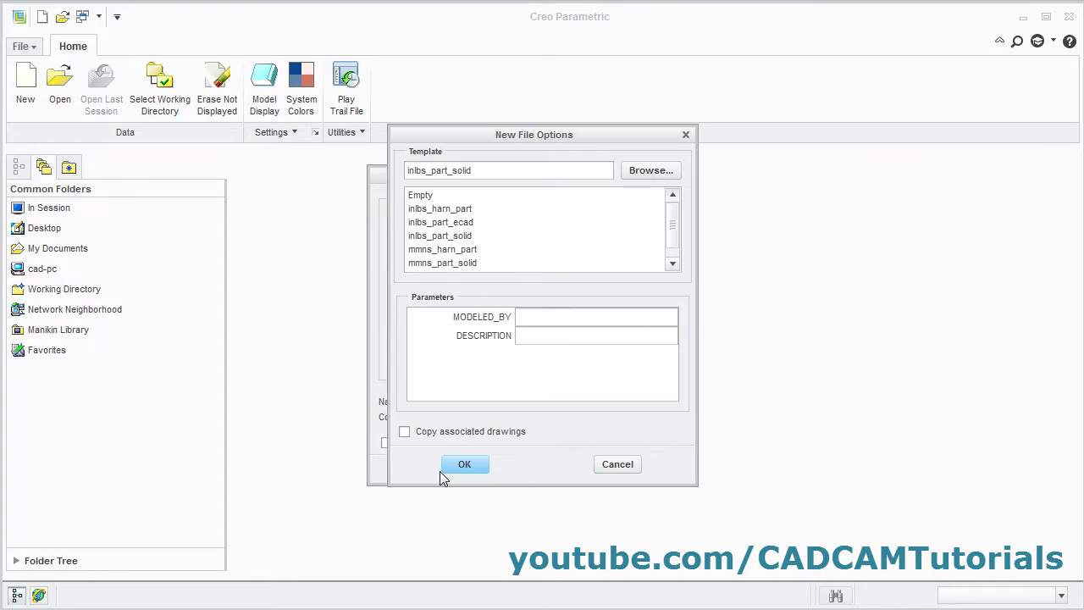
click(439, 263)
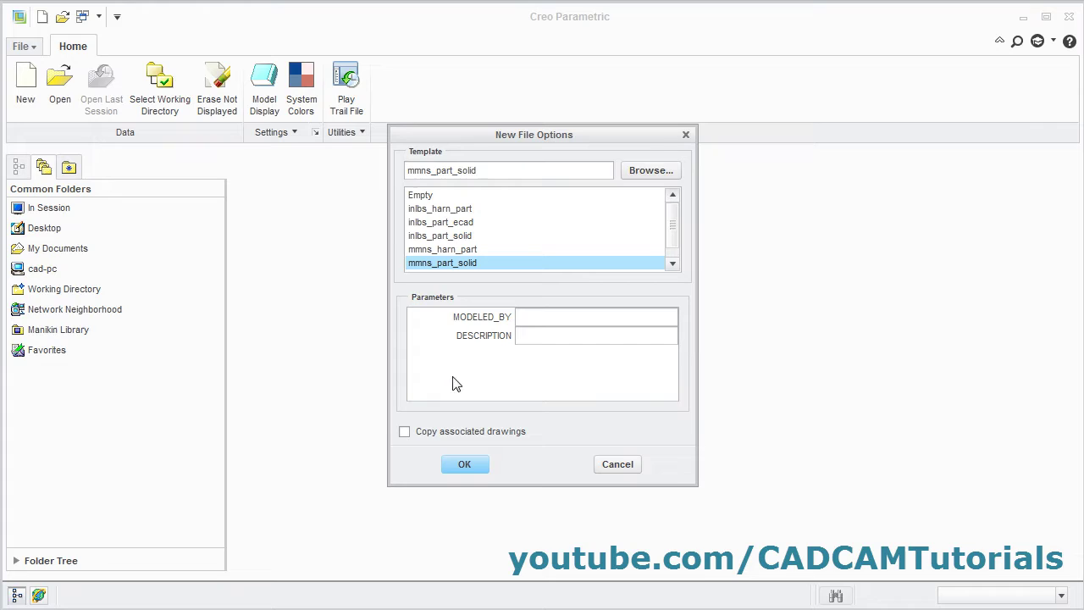
click(471, 471)
key(alt+Tab)
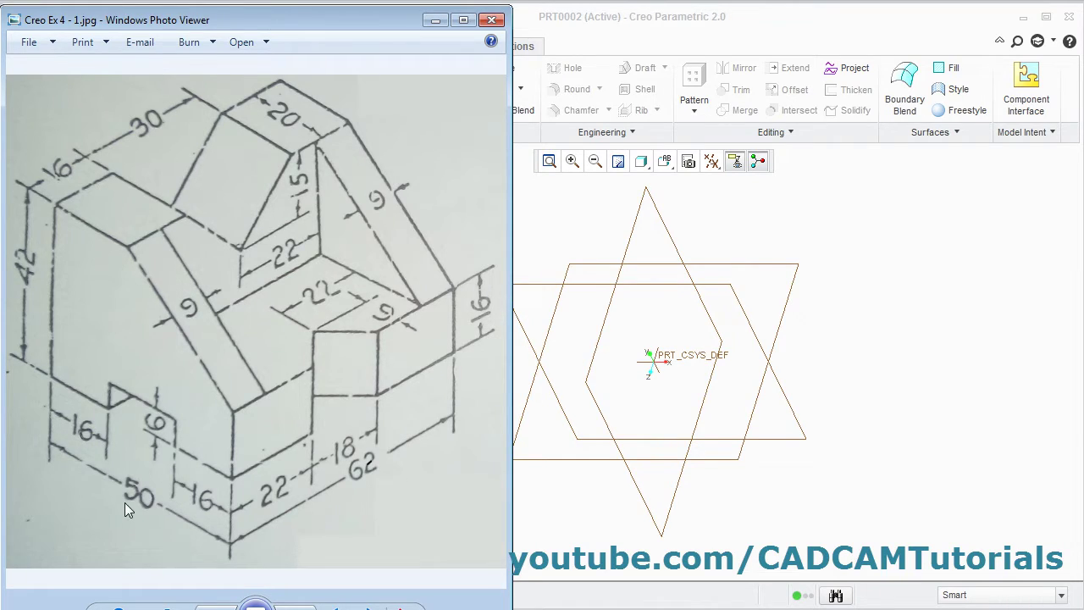
- Switch from the reference drawing back to the empty PRT0002 part in Creo
key(alt+Tab)
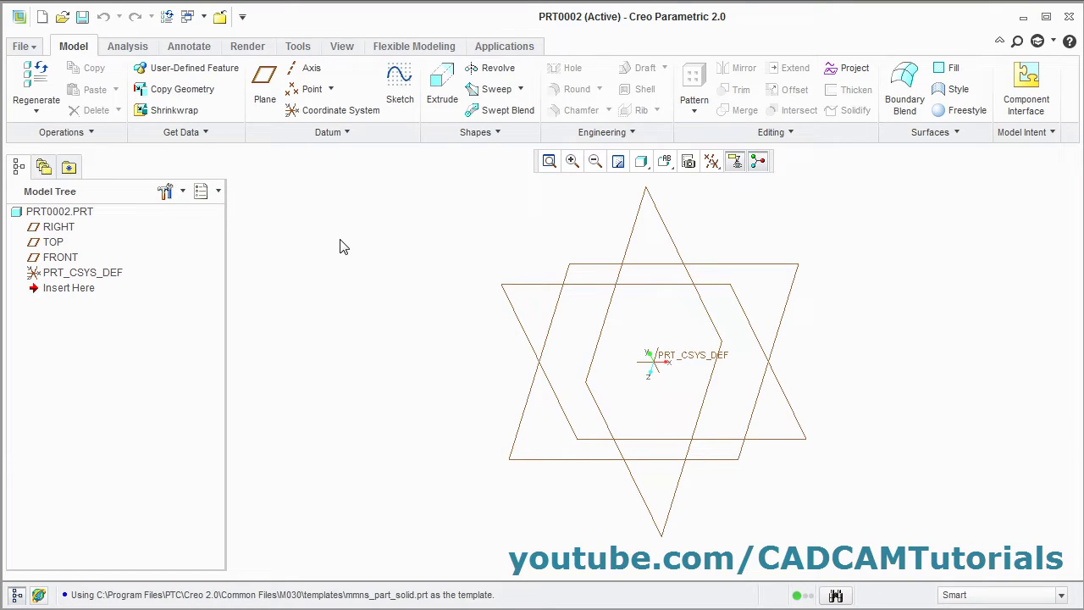
- Start an extrusion and sketch a center rectangle at the origin on the TOP plane
click(442, 81)
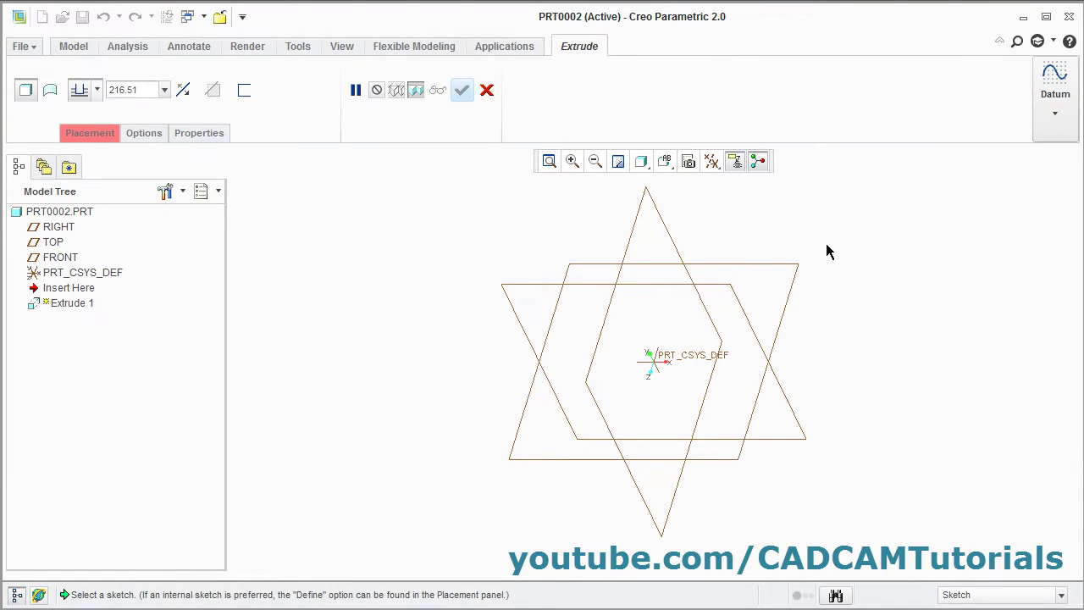
click(790, 306)
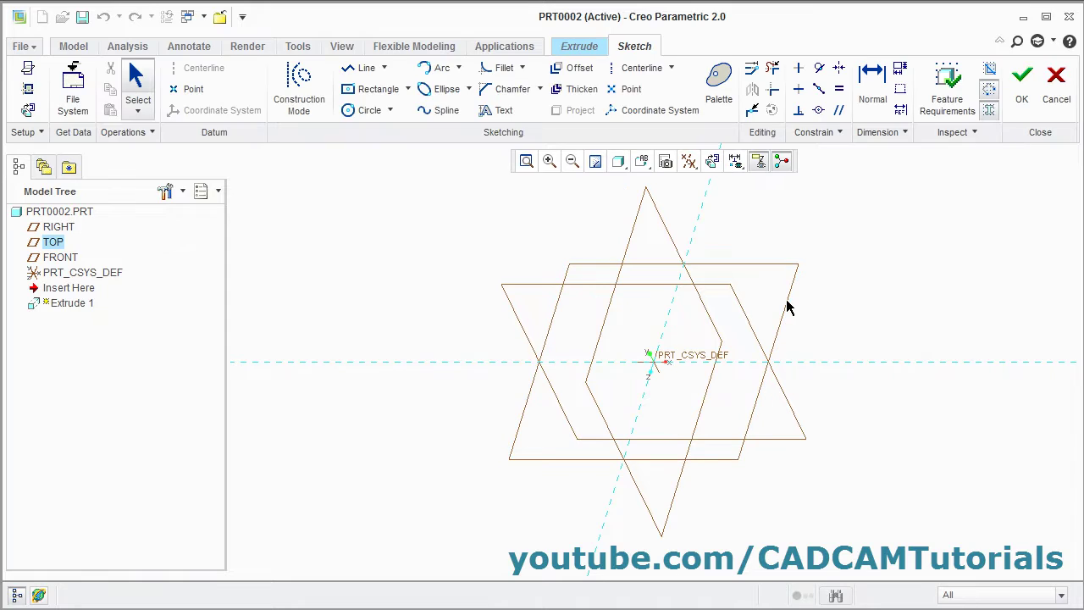
click(713, 162)
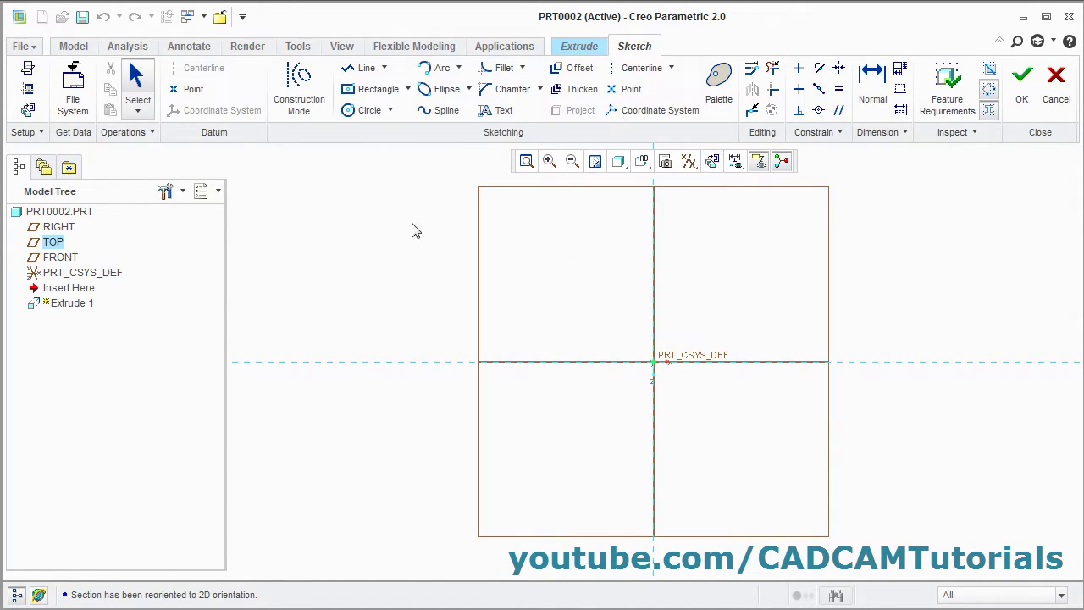
click(407, 89)
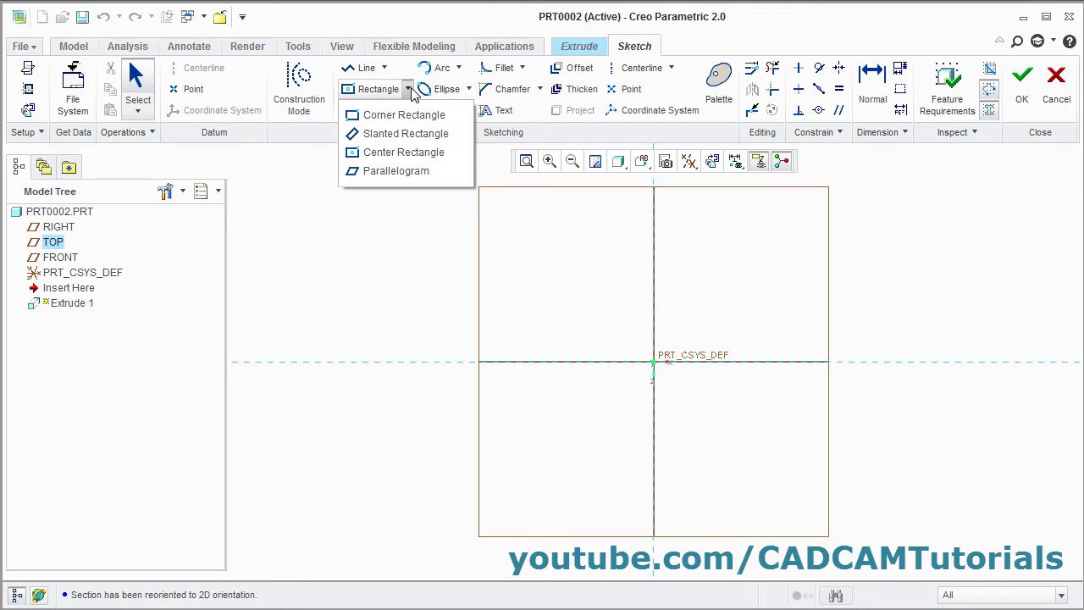
click(386, 152)
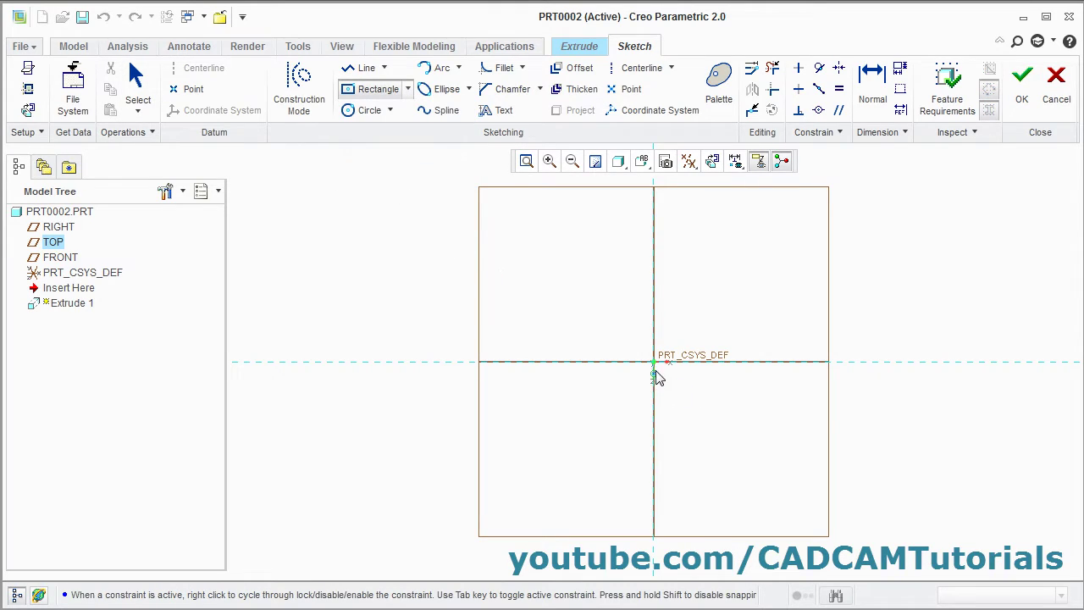
click(655, 362)
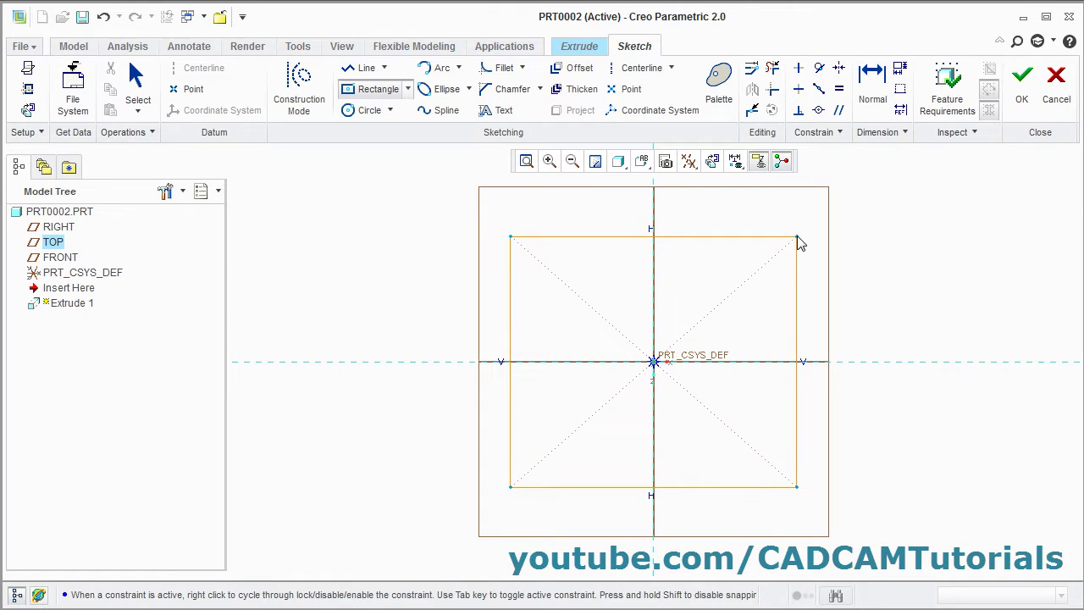
click(797, 237)
middle_click(880, 270)
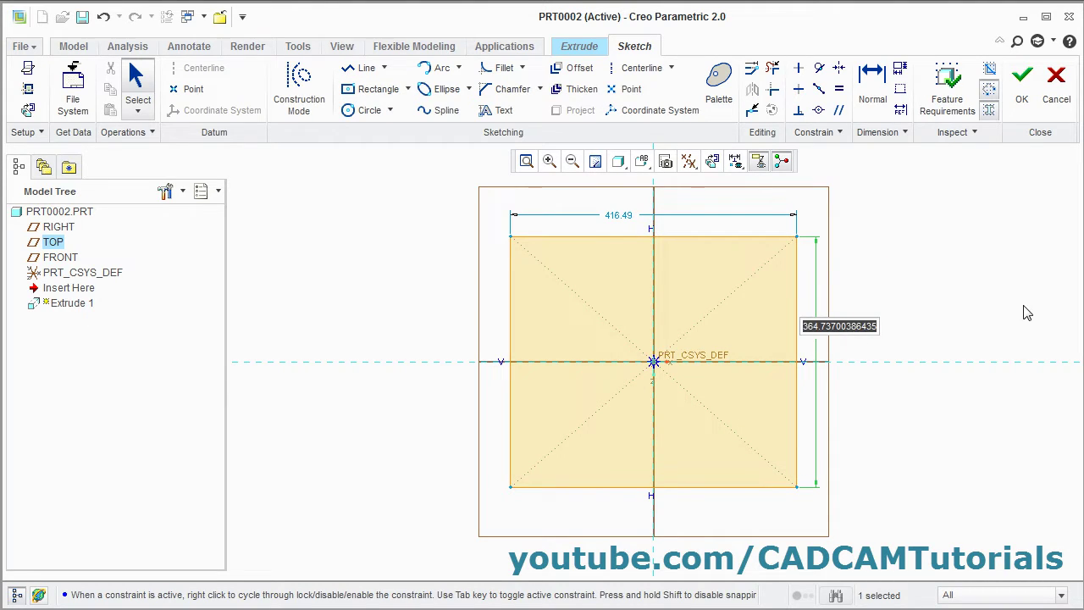
- Size the rectangle to 62 by 50 and finish the sketch
text(62)
key(Return)
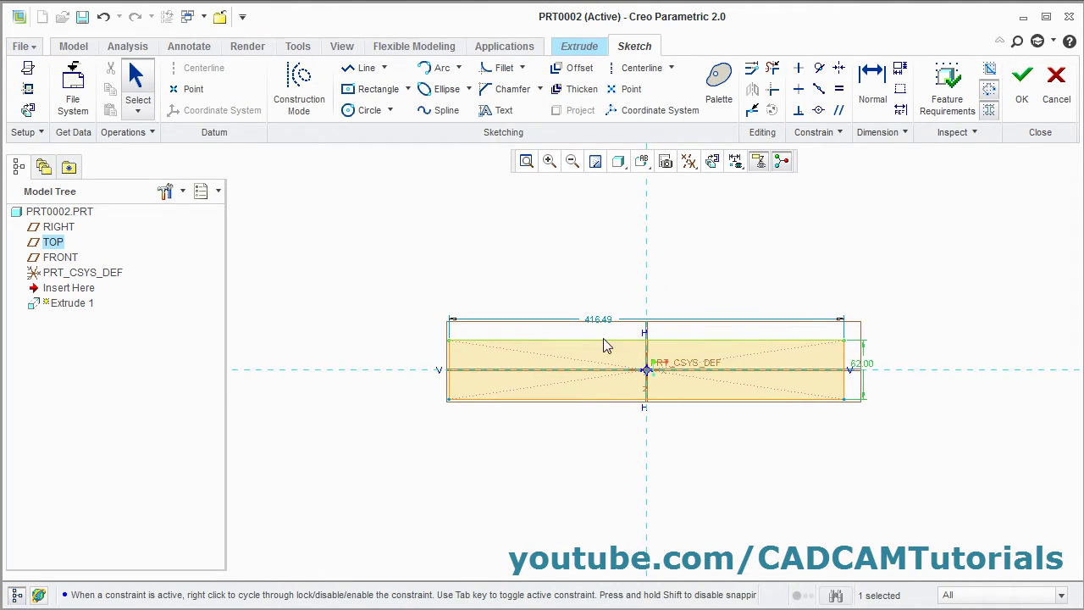
double_click(601, 321)
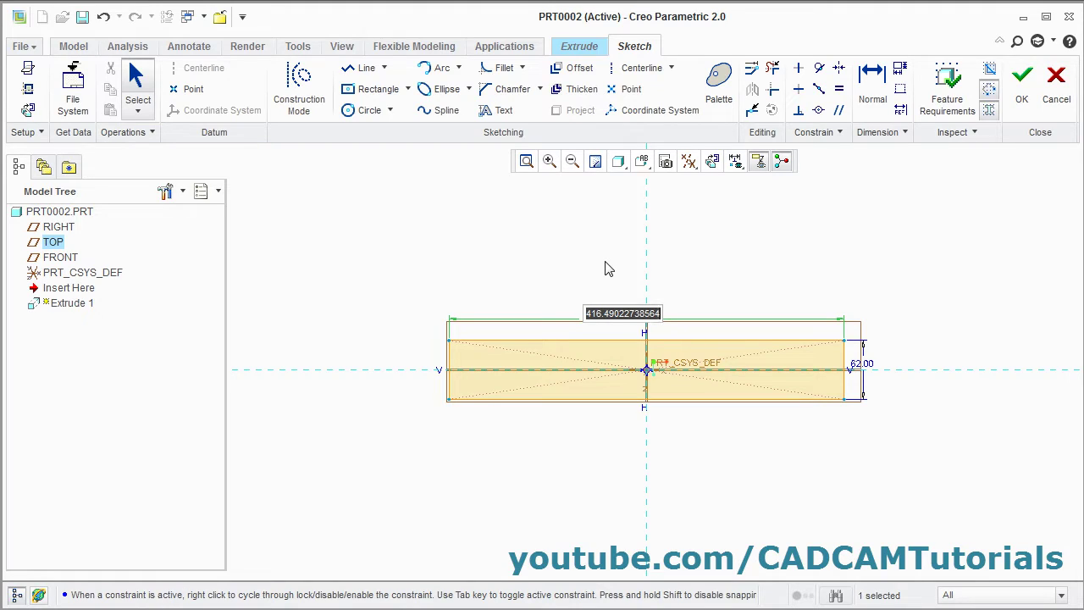
text(5)
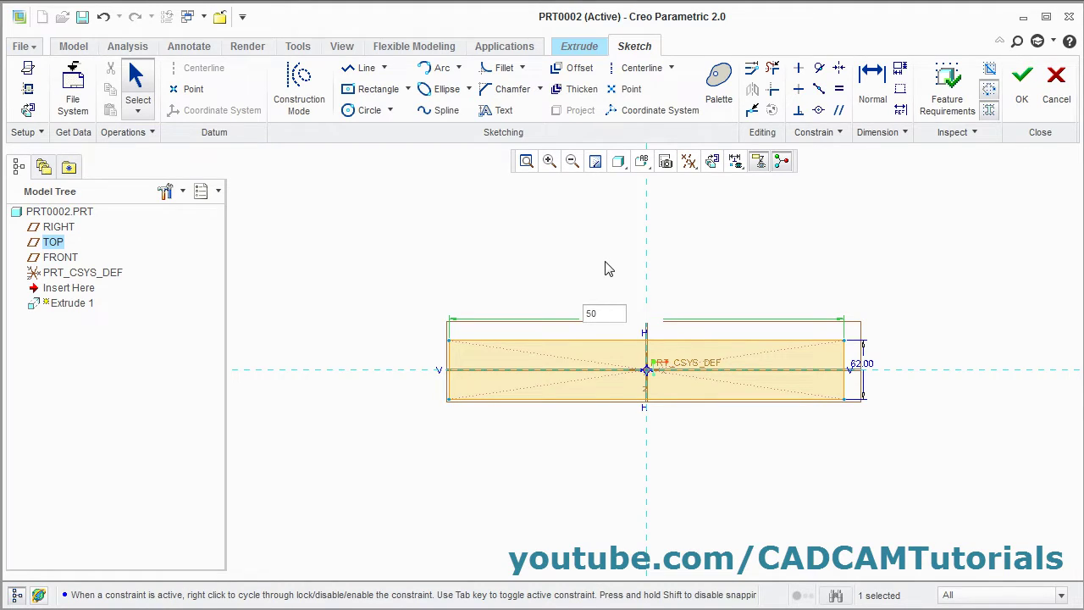
text(0)
key(Return)
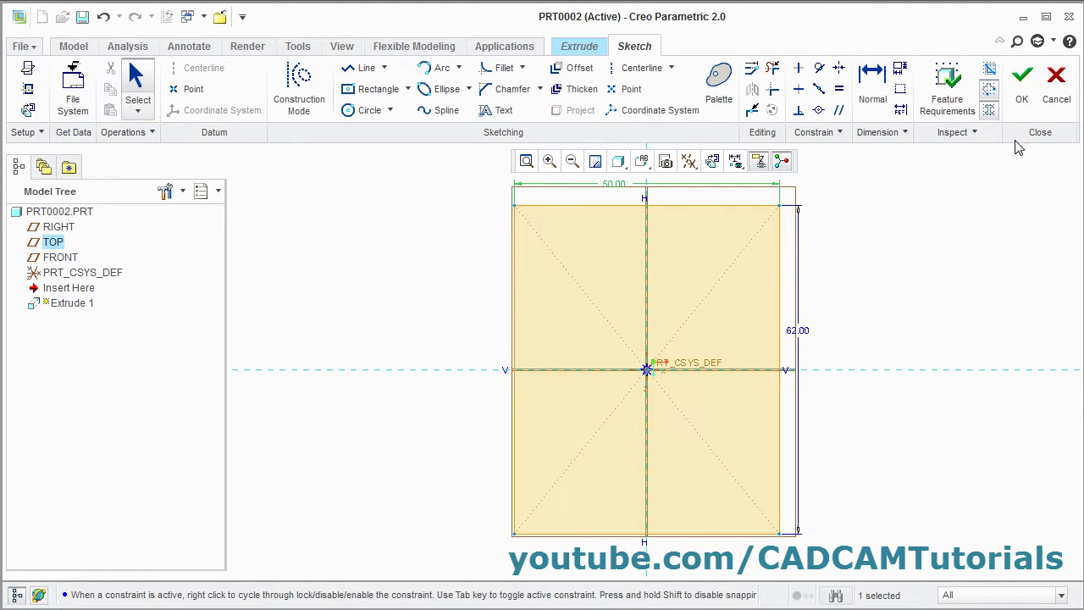
click(1022, 84)
- Extrude the rectangle 16 deep and fit the finished block in view
mouse_move(527, 491)
middle_down()
mouse_move(531, 449)
mouse_move(429, 409)
middle_up()
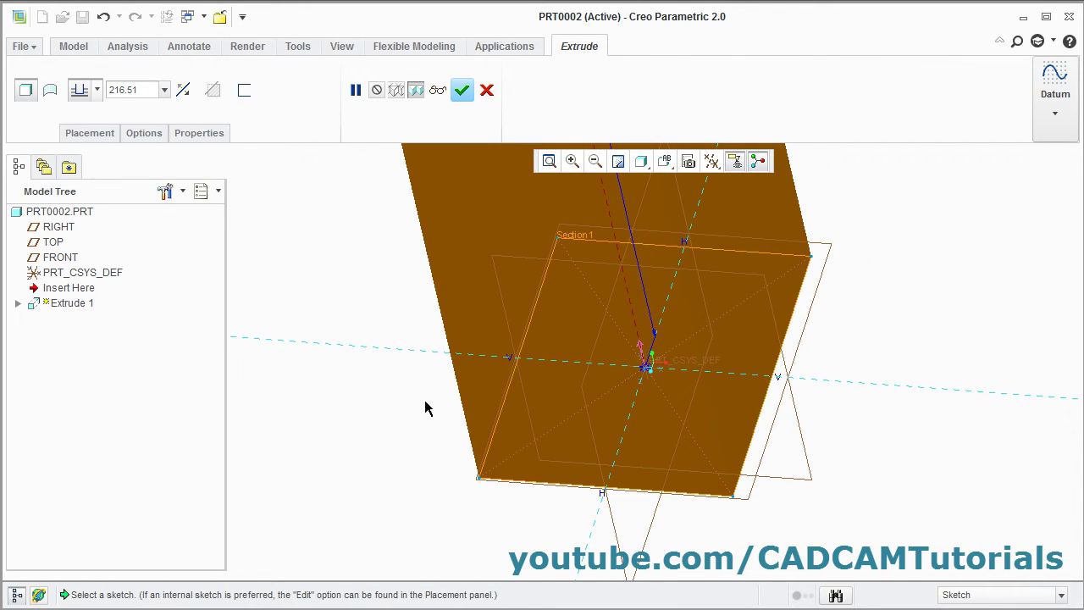
click(143, 89)
text(16)
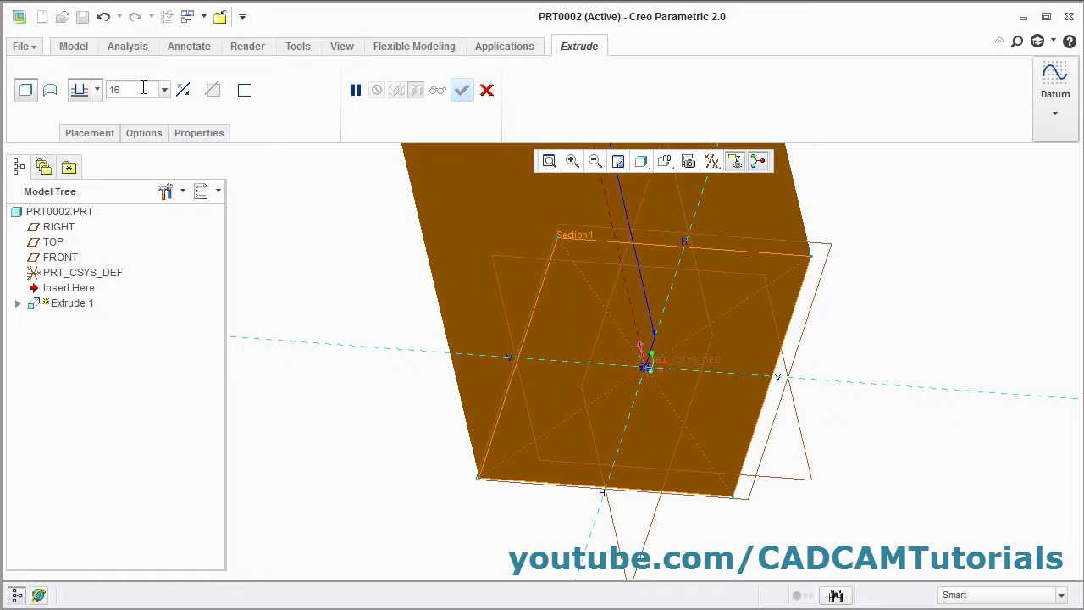
key(Return)
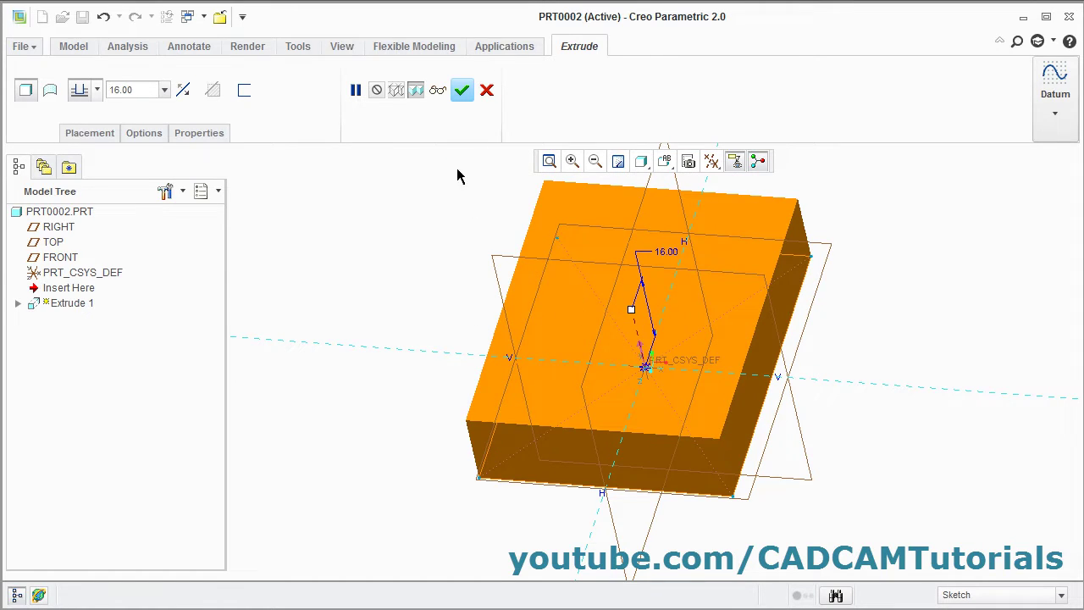
click(463, 90)
middle_drag(440, 435, 875, 443)
click(549, 161)
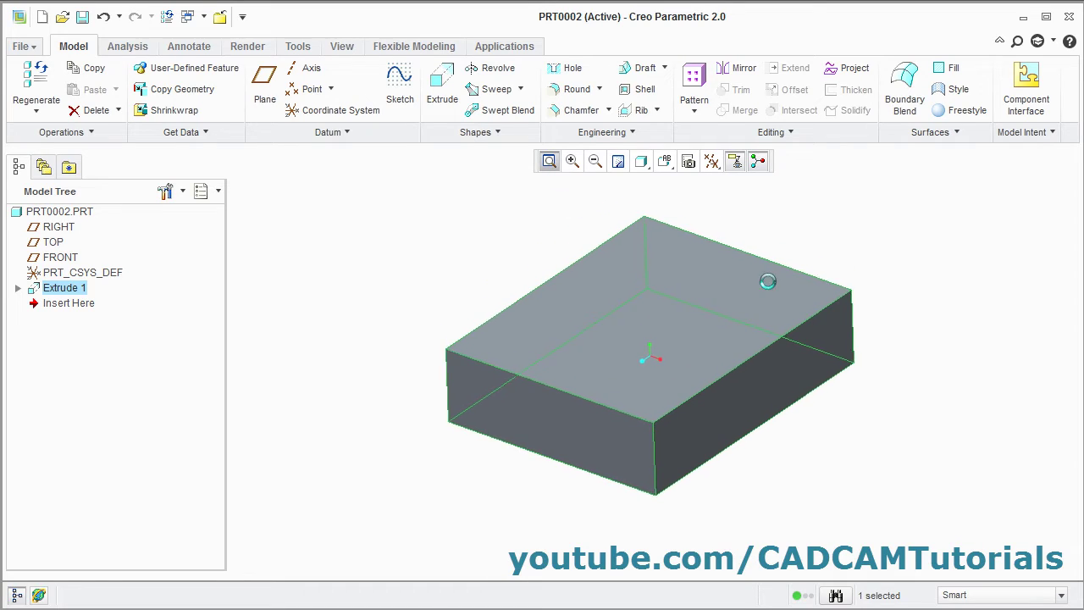
- After checking the drawing, start a second extrusion sketched face-on on the block's top face
key(alt+Tab)
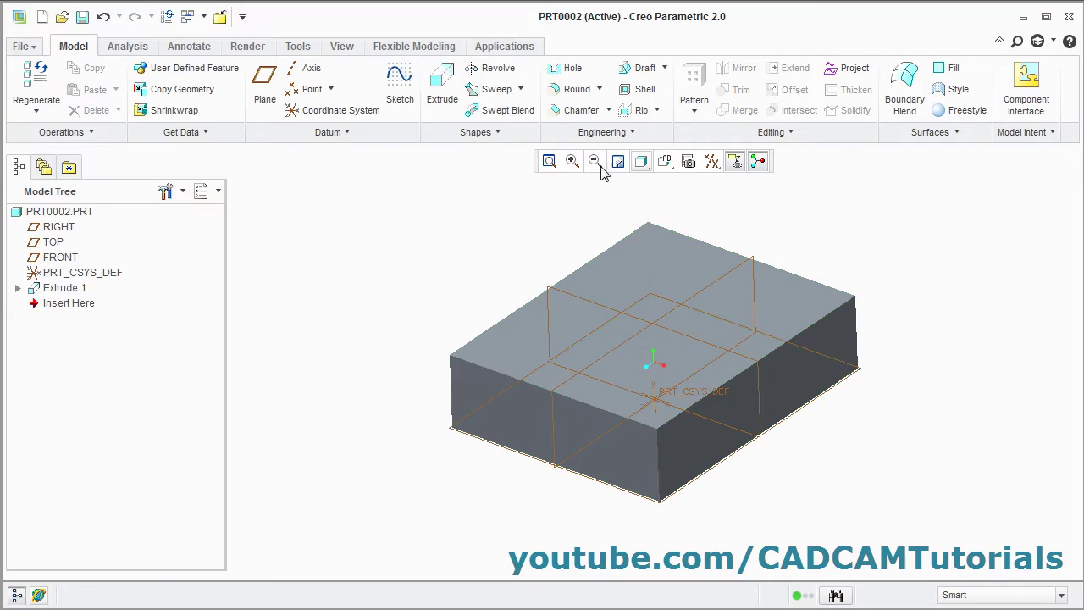
click(441, 89)
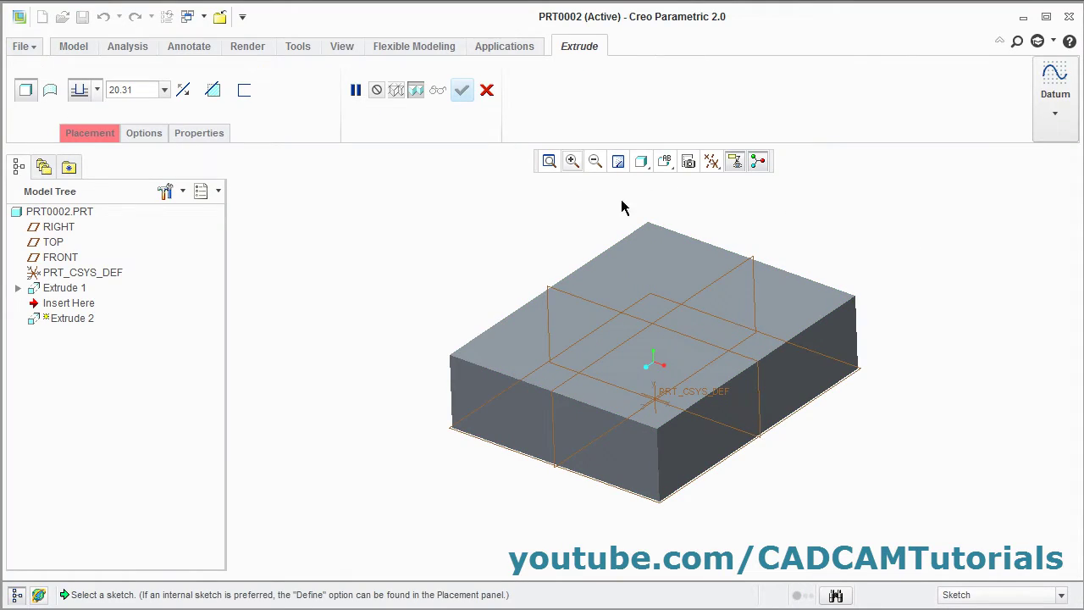
click(655, 271)
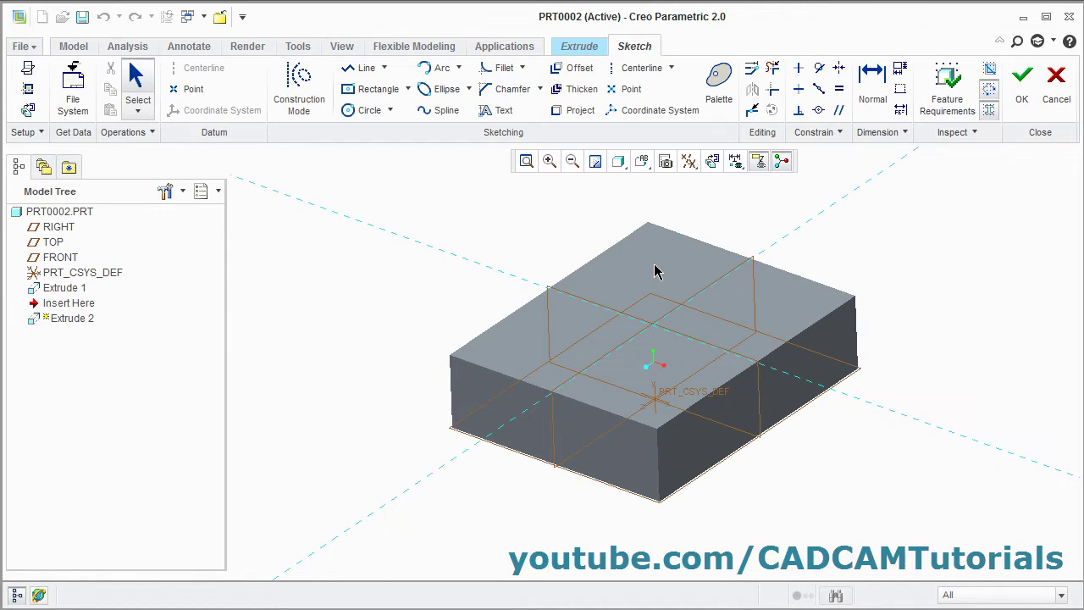
click(712, 162)
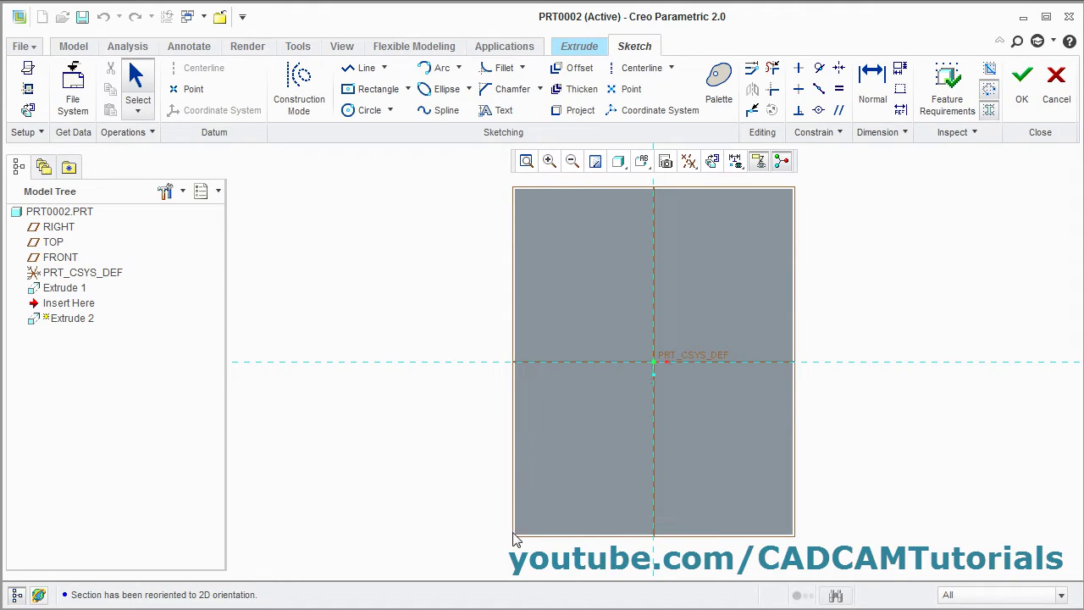
- Add the block's top, left and bottom edges as sketch references
click(29, 91)
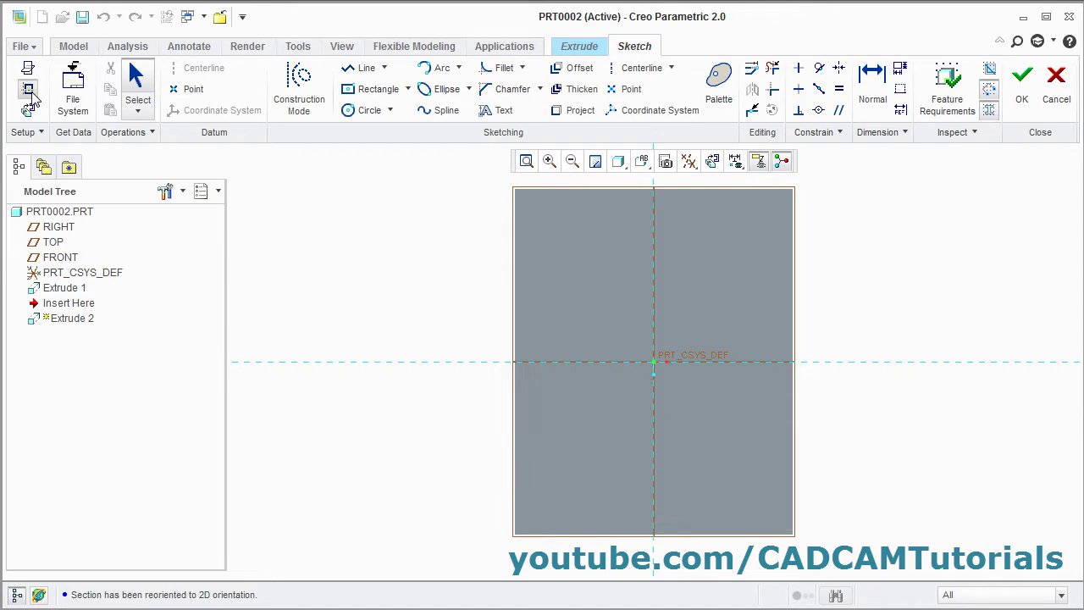
click(562, 194)
click(515, 251)
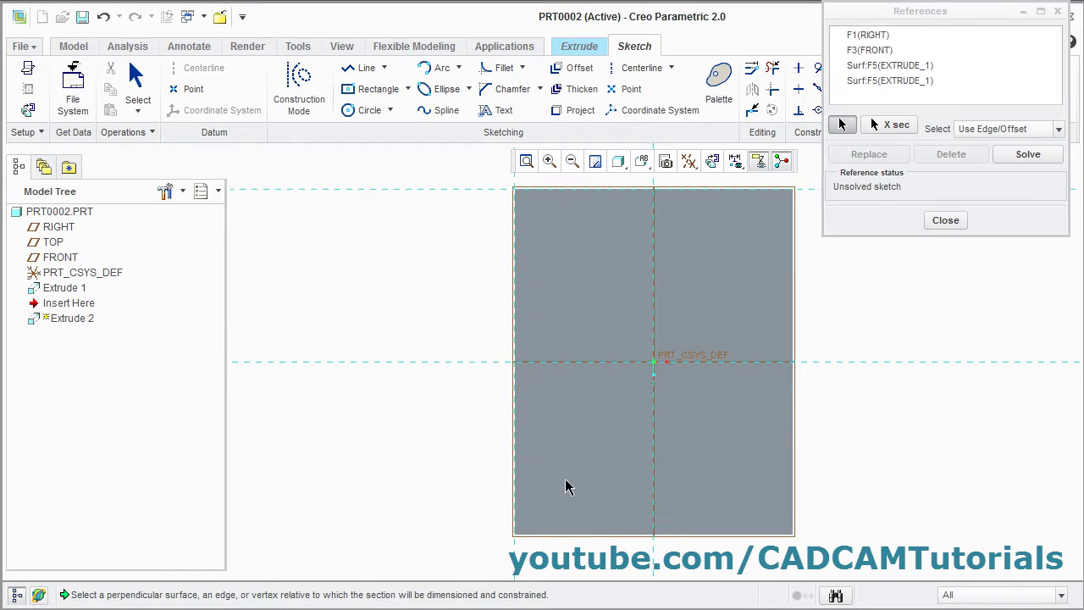
click(551, 535)
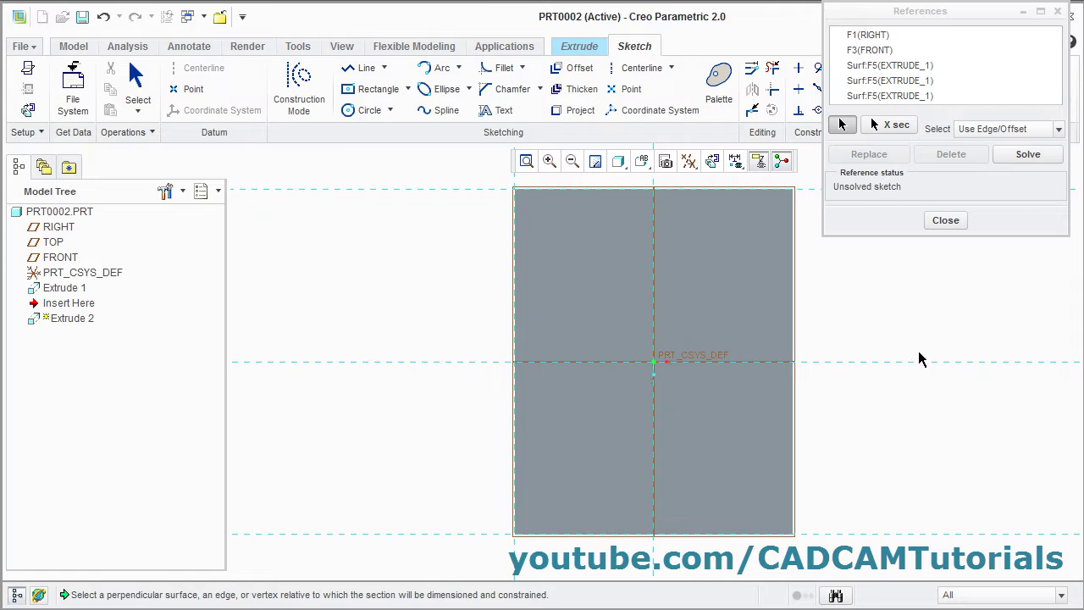
click(945, 221)
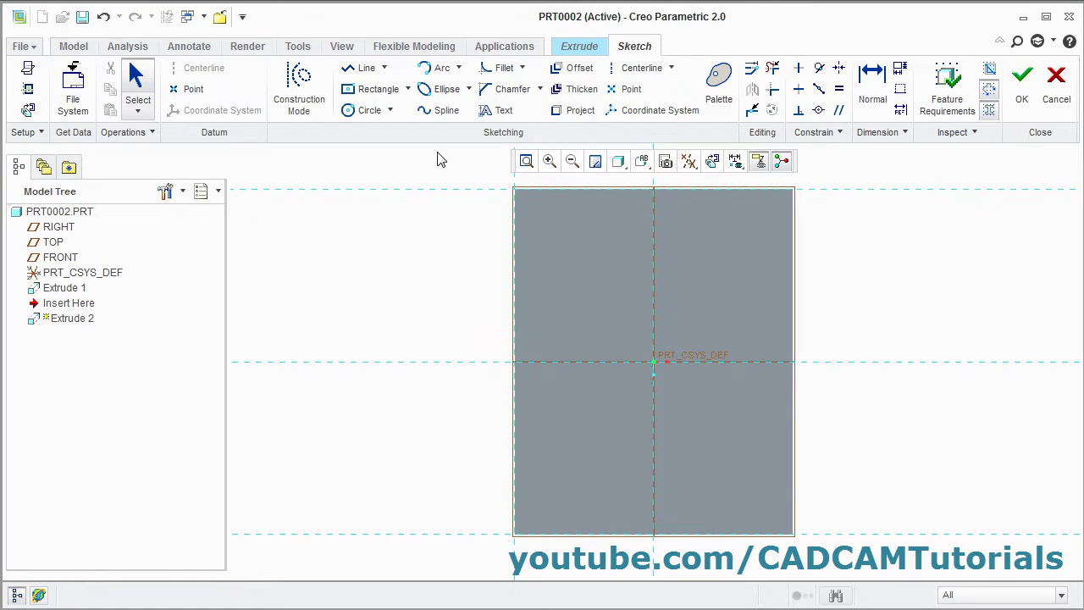
- Sketch a corner rectangle along the block's left edge, set its width to 20, and finish the sketch
click(408, 89)
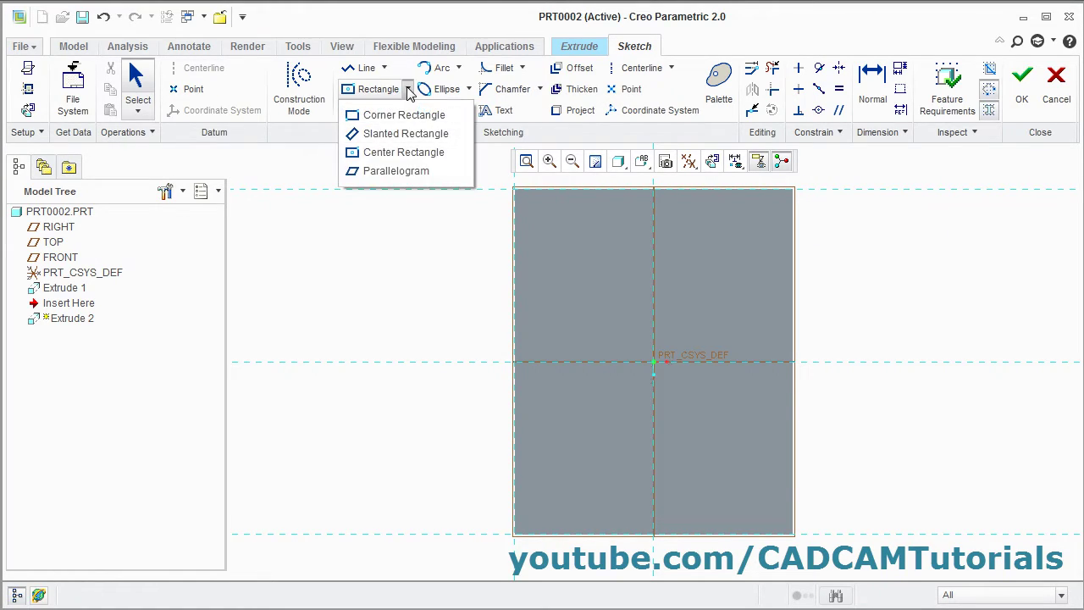
click(407, 117)
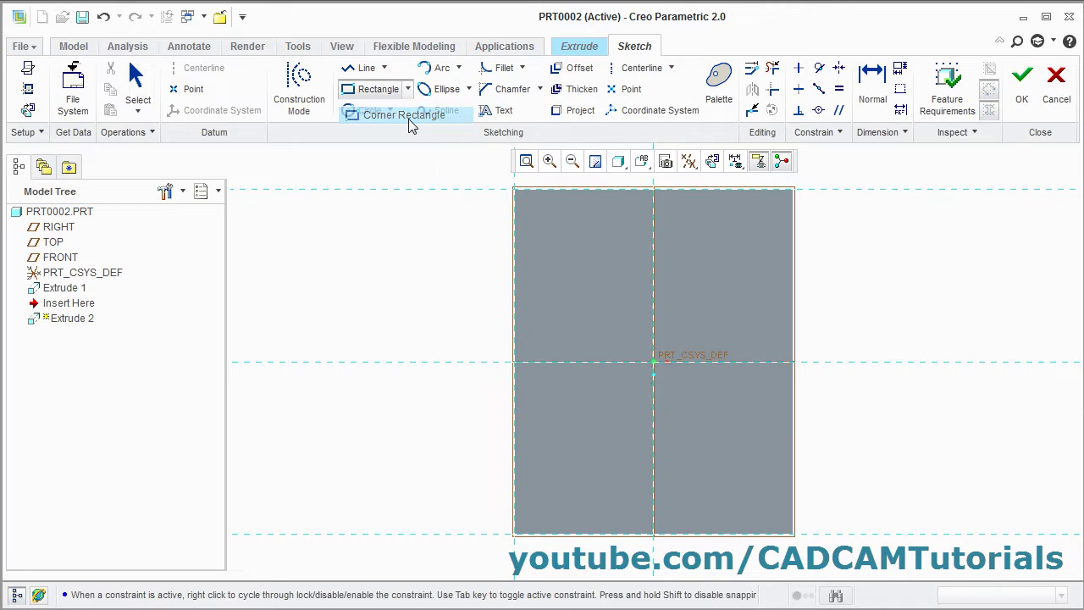
click(514, 188)
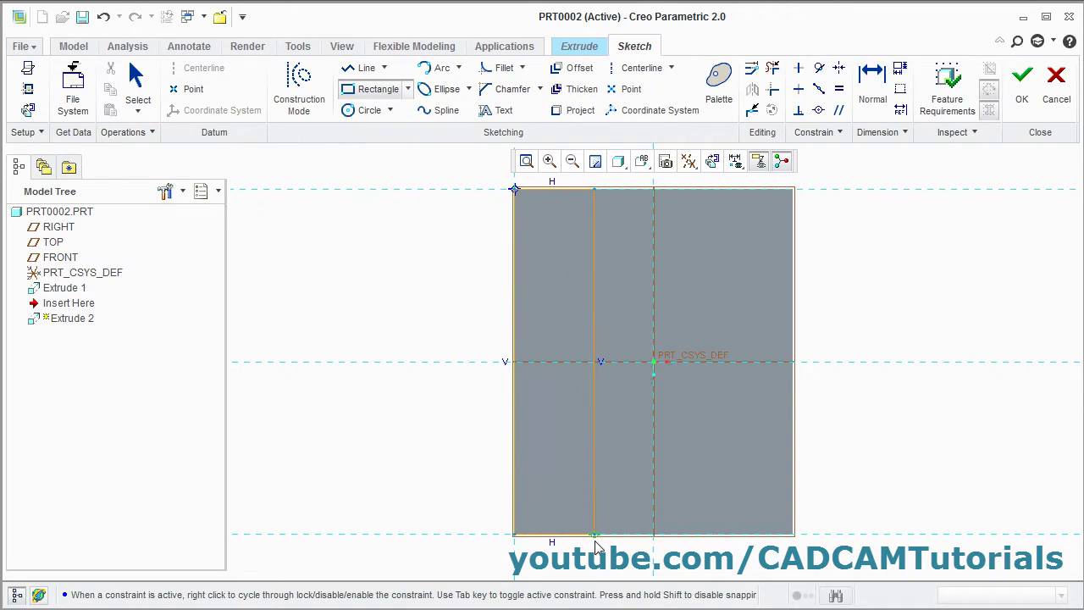
click(595, 535)
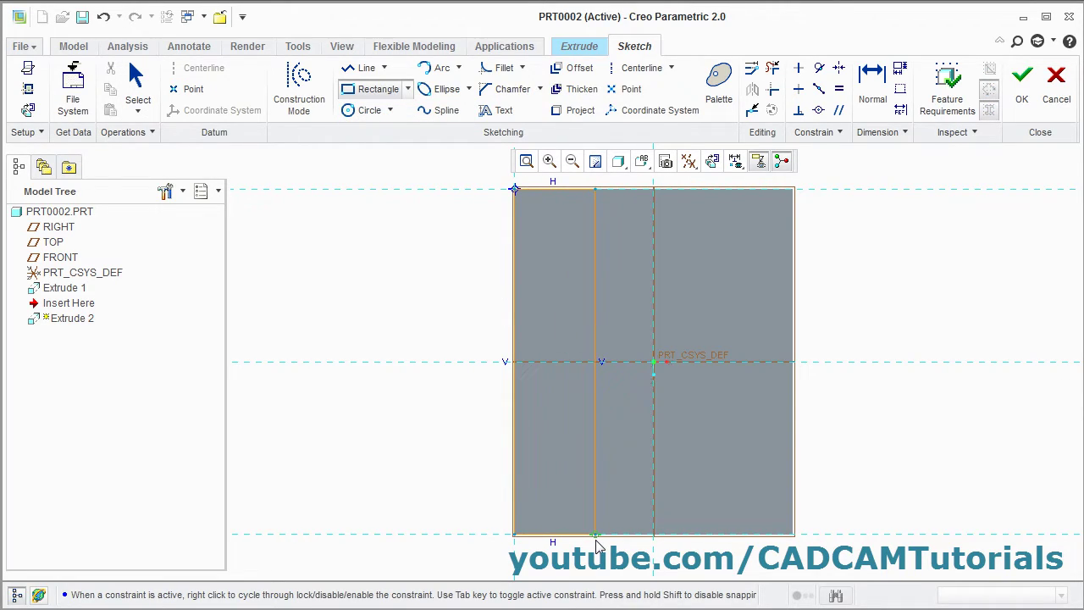
middle_click(467, 464)
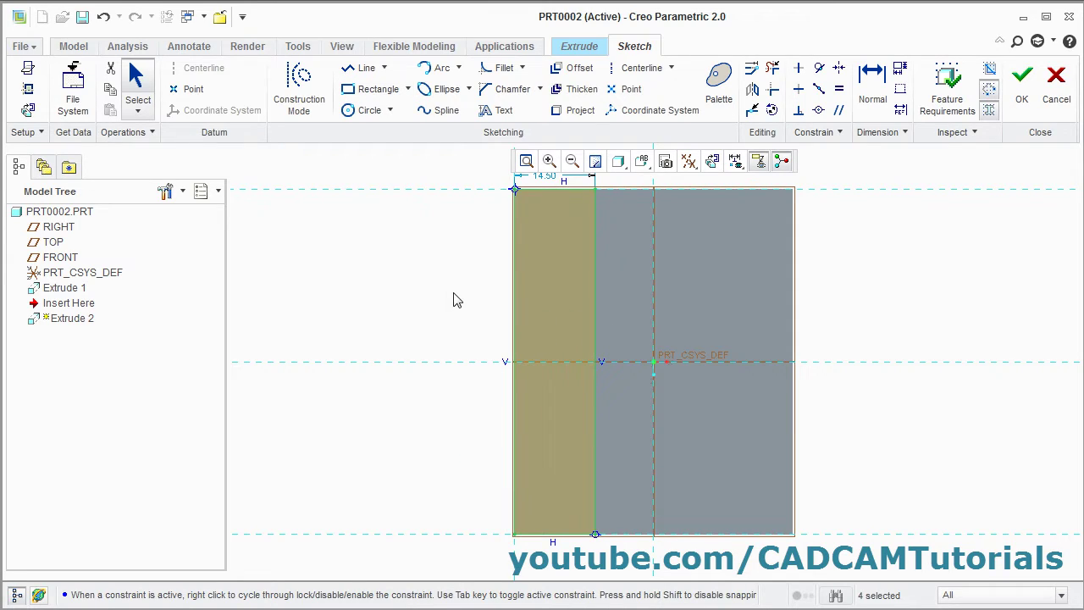
mouse_move(449, 291)
shift+middle_down()
mouse_move(442, 326)
mouse_move(482, 322)
shift+middle_up()
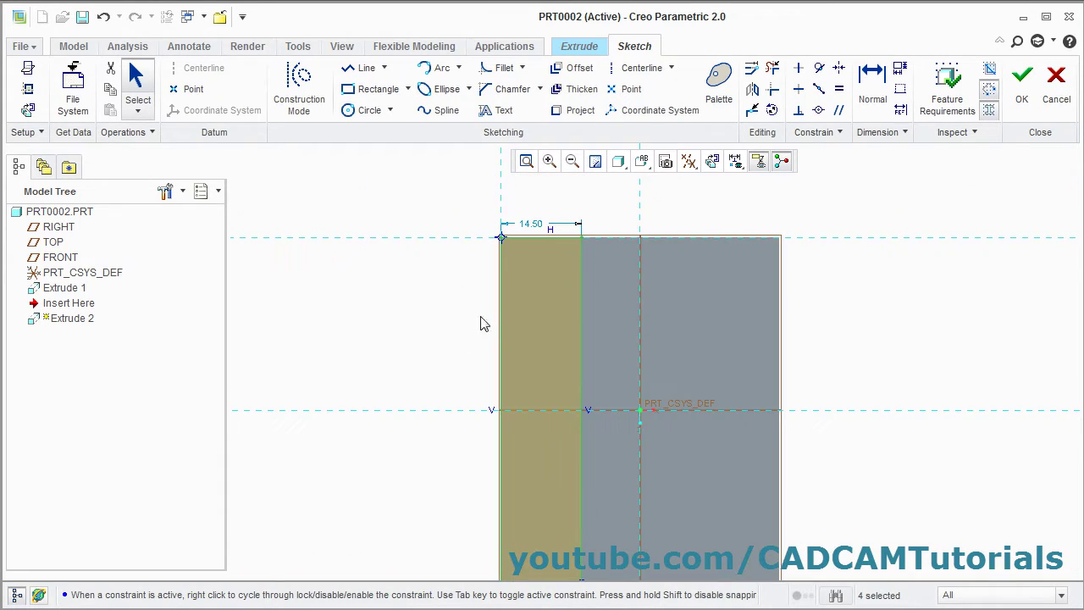
double_click(533, 227)
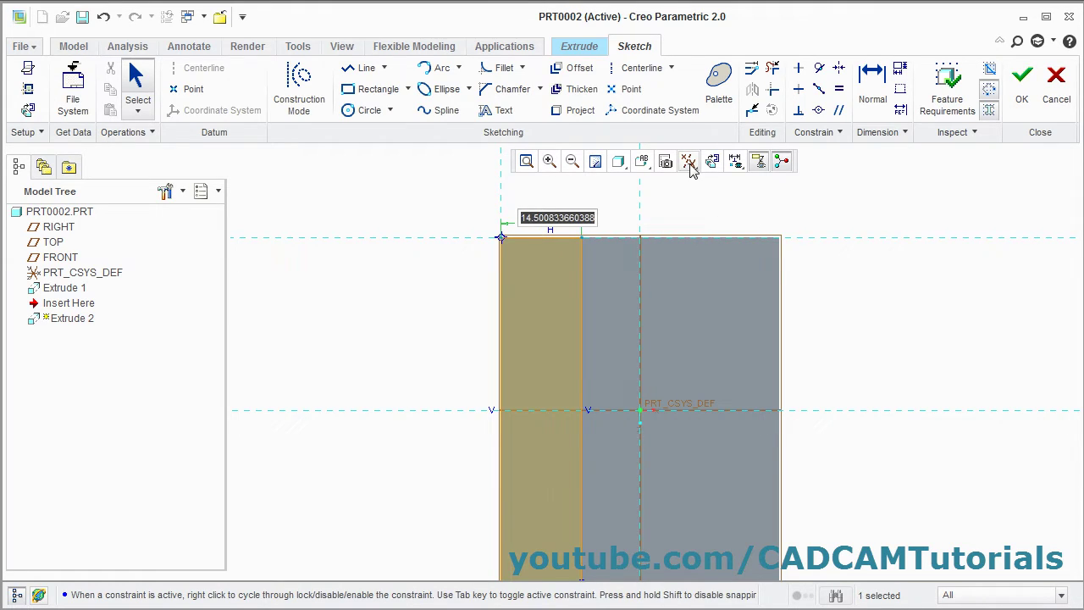
text(20)
key(Return)
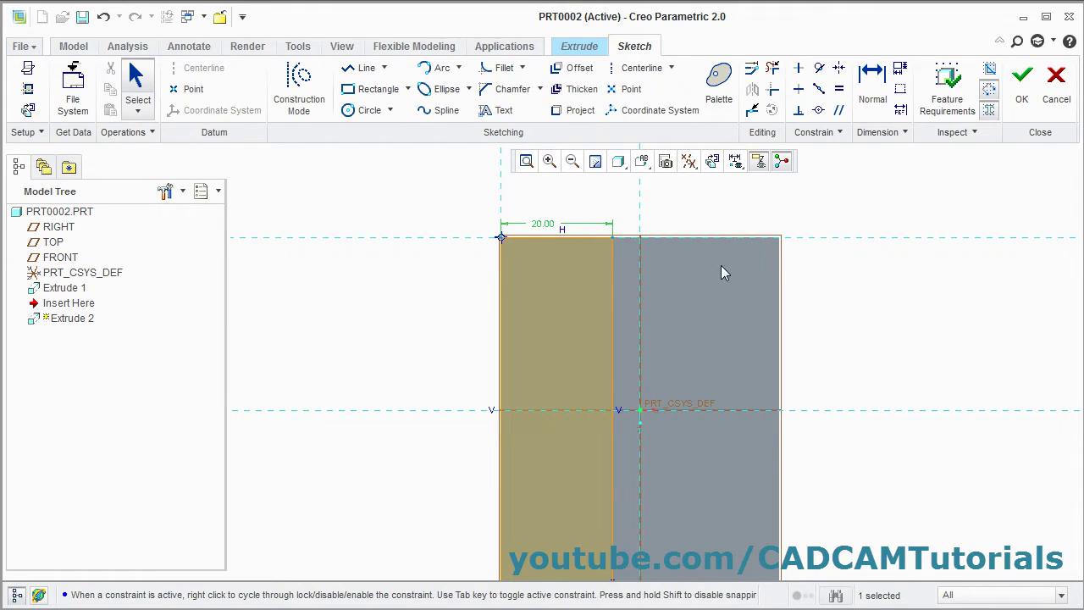
click(1024, 93)
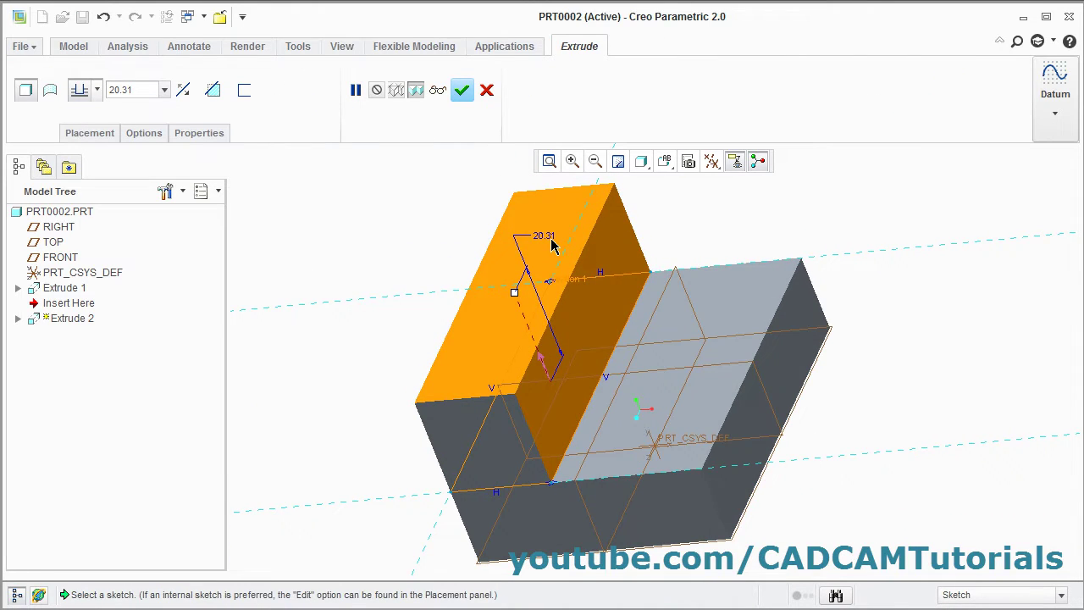
- Set the raised strip's depth to 42-16 (26.00) and complete Extrude 2
click(545, 240)
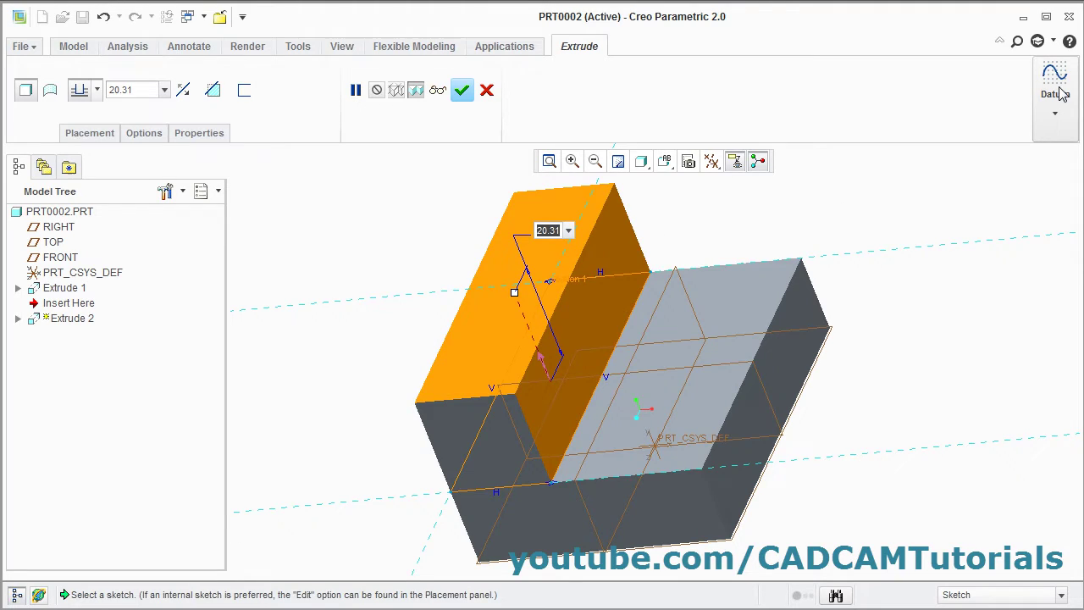
text(42-16)
key(Return)
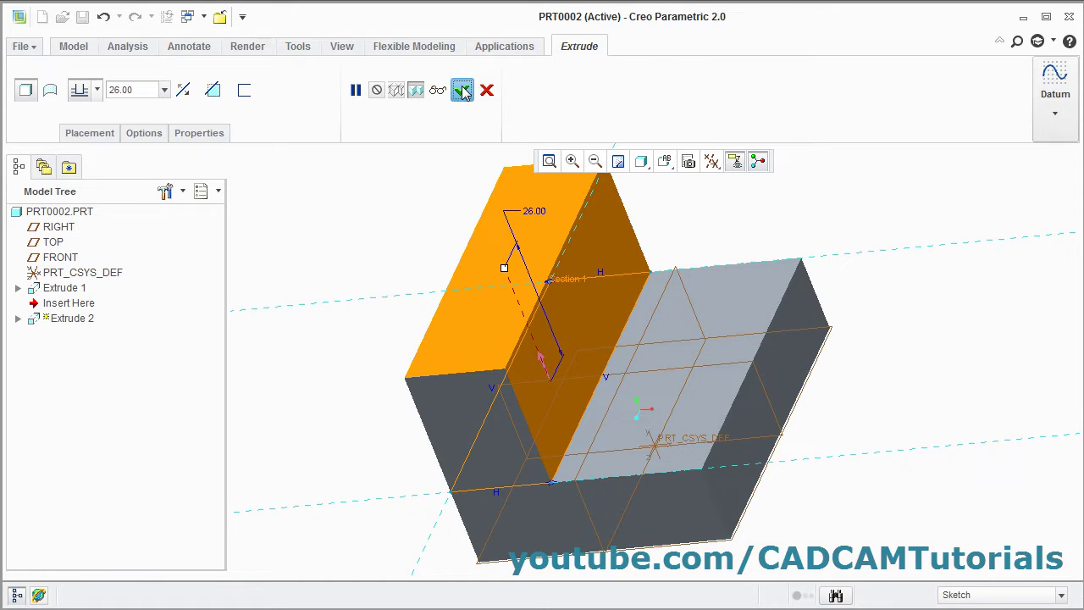
click(462, 90)
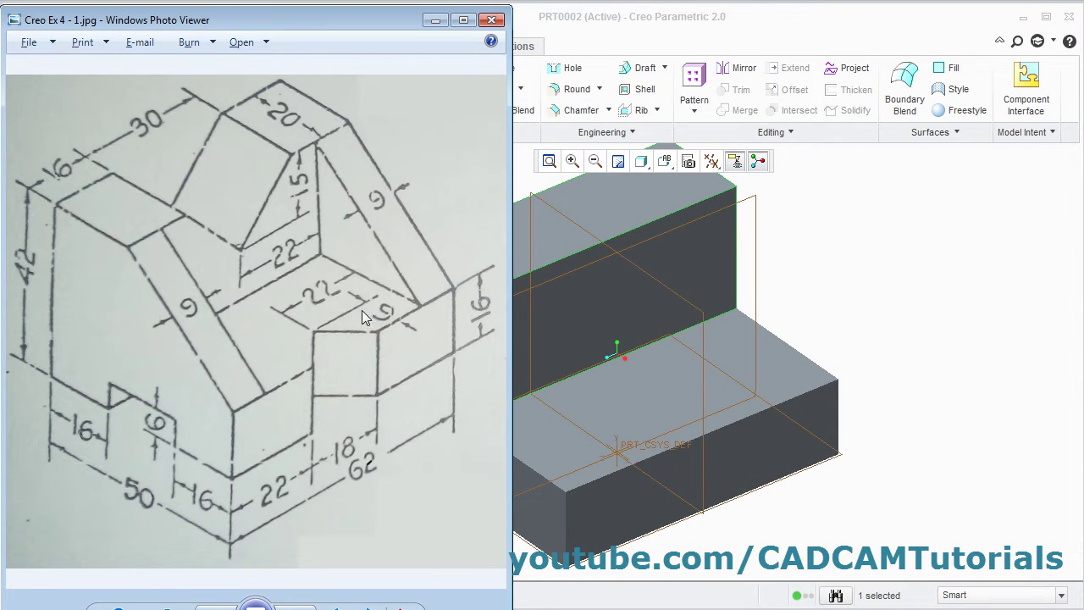
- Start a third extrusion sketched face-on on the part face, adding its bottom edge as reference
key(alt+Tab)
click(440, 92)
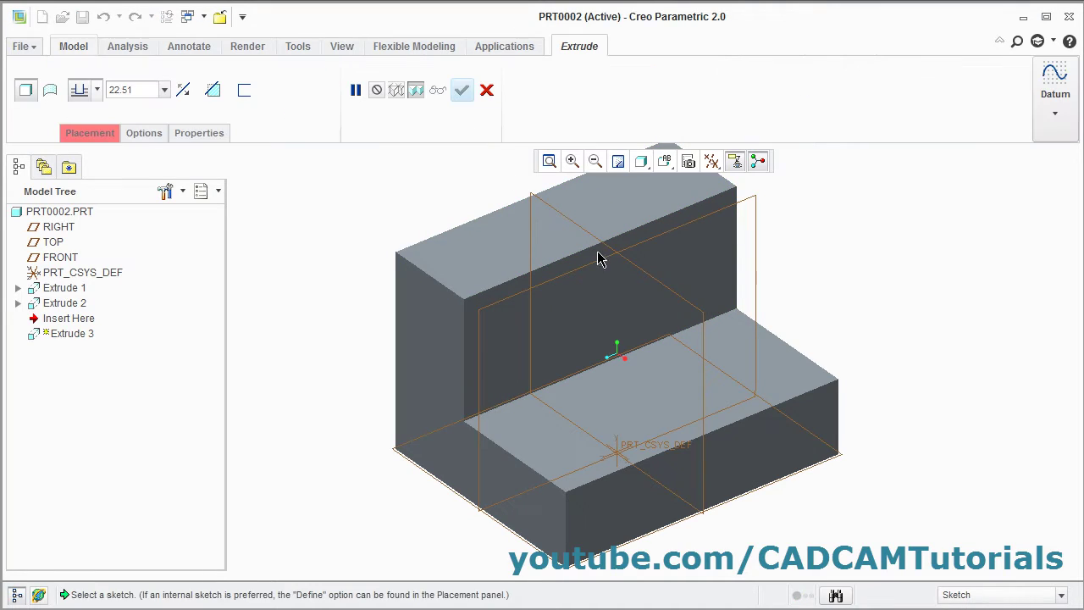
click(646, 418)
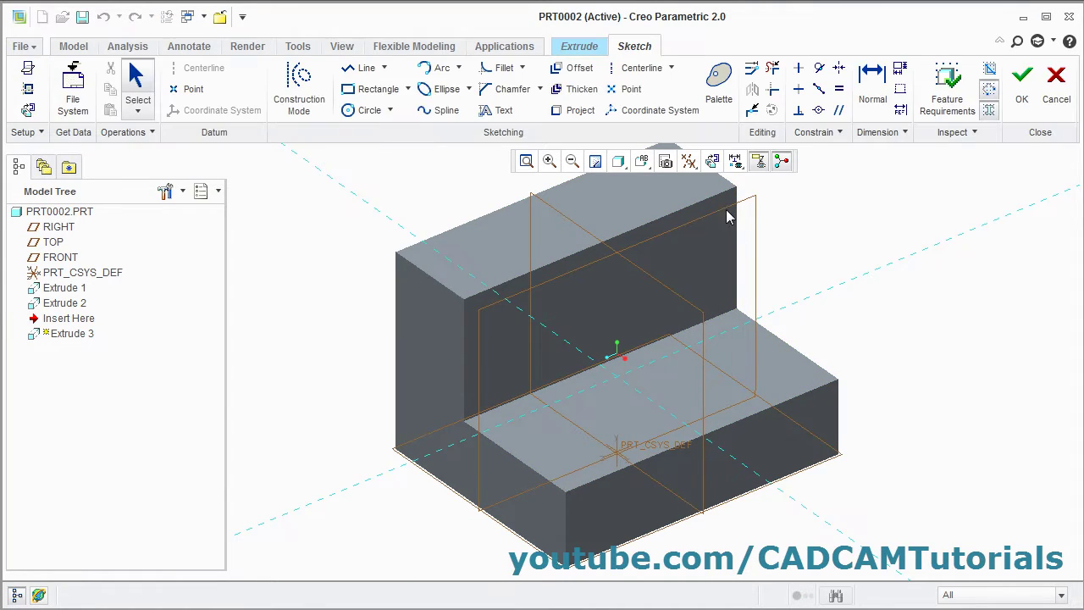
click(712, 162)
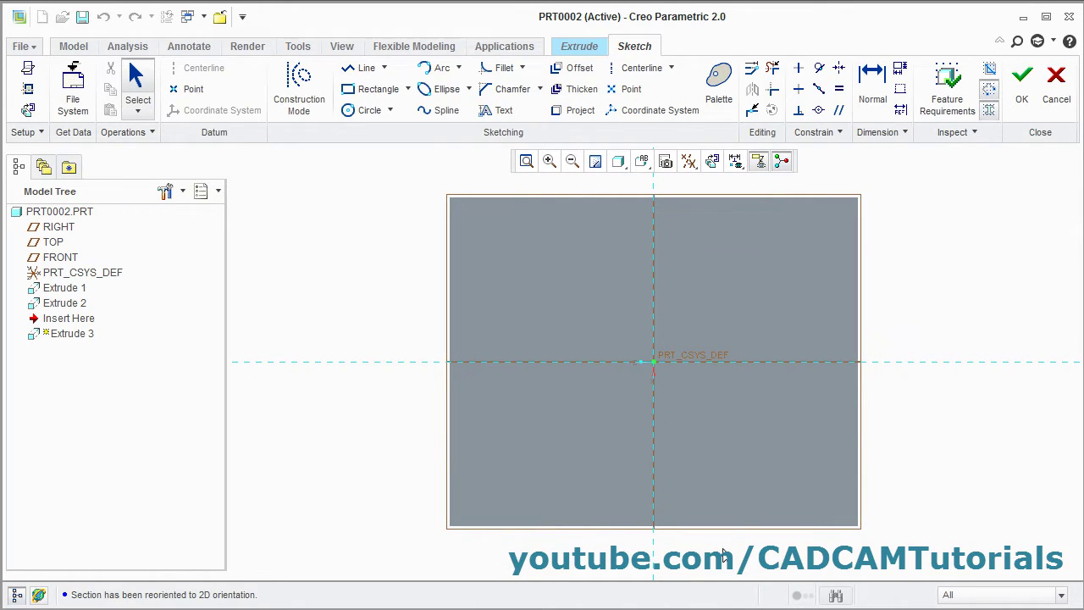
click(364, 68)
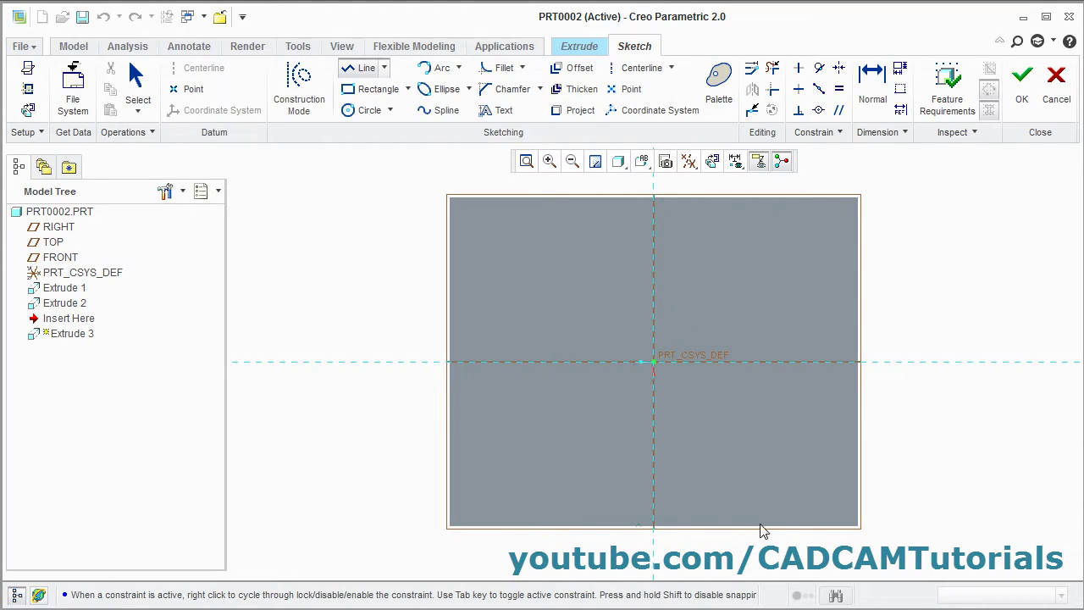
click(28, 89)
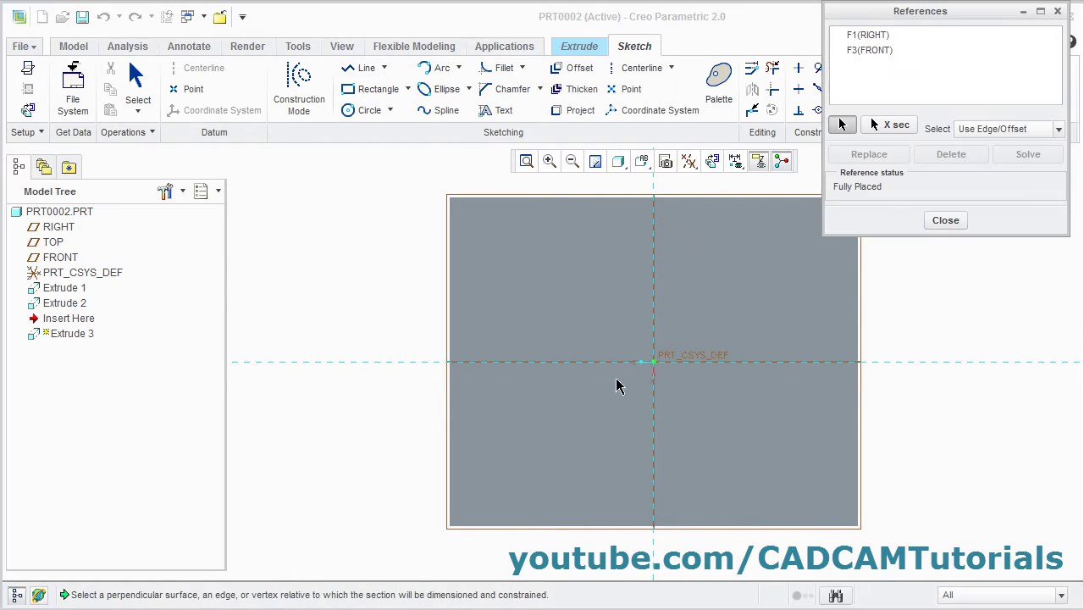
click(603, 526)
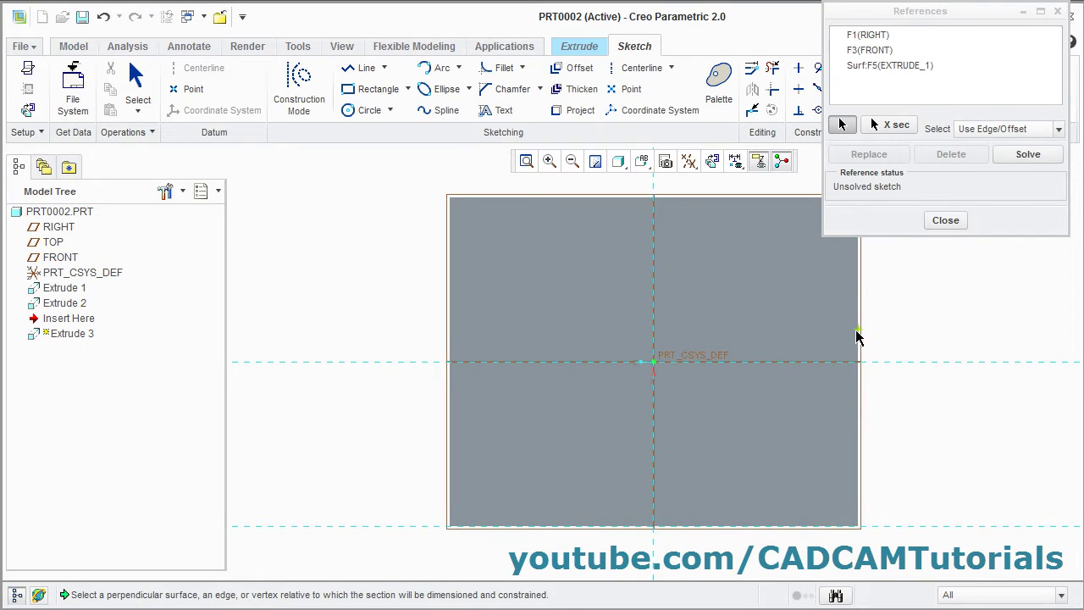
click(946, 221)
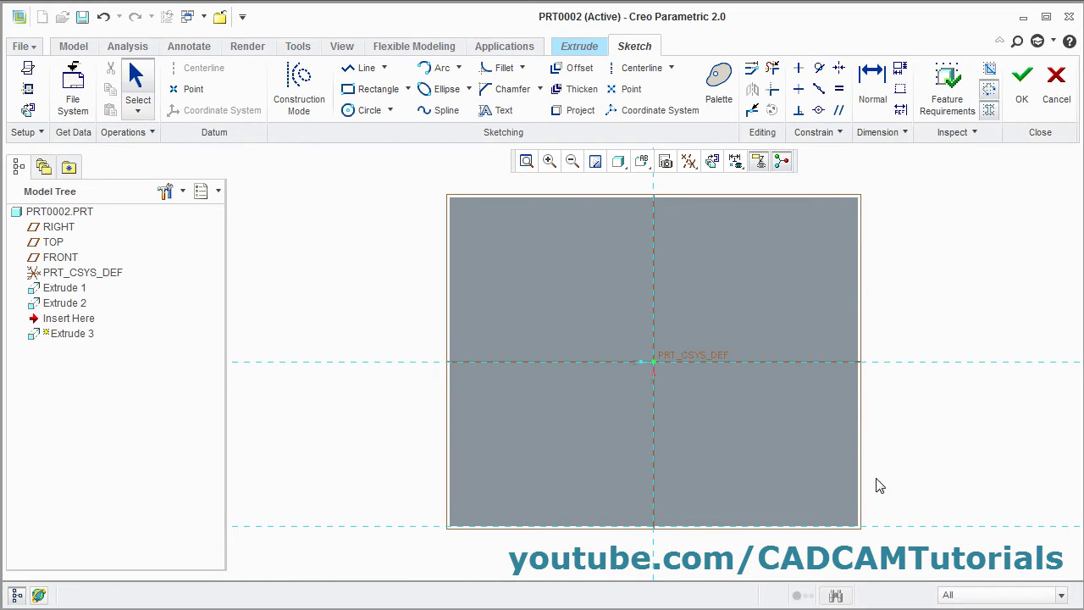
- Draw a closed triangle on the bottom edge with its apex on the vertical reference, then view the drawing
click(363, 67)
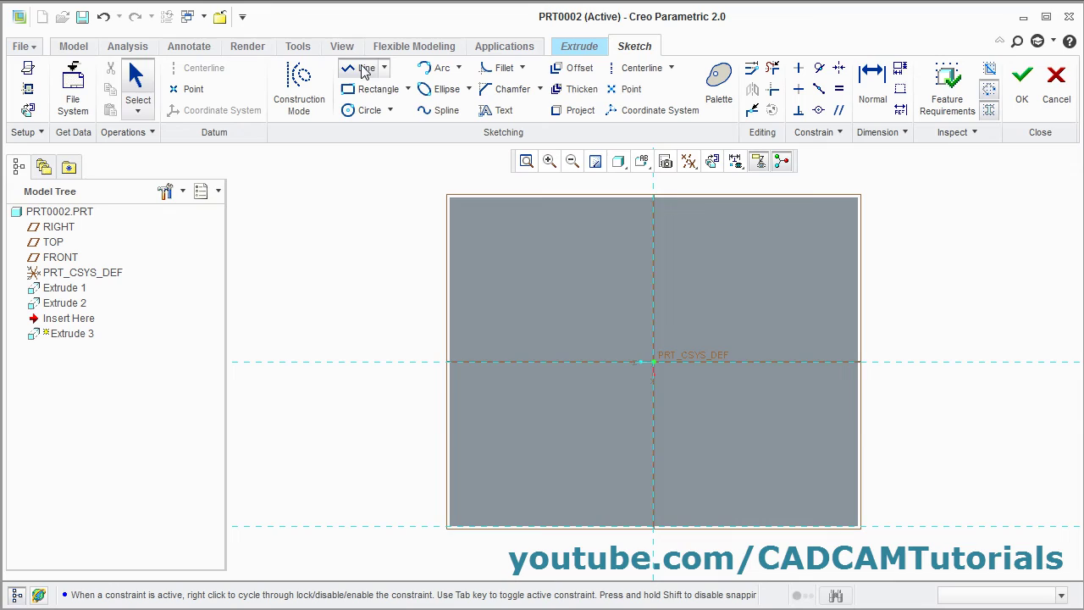
click(575, 526)
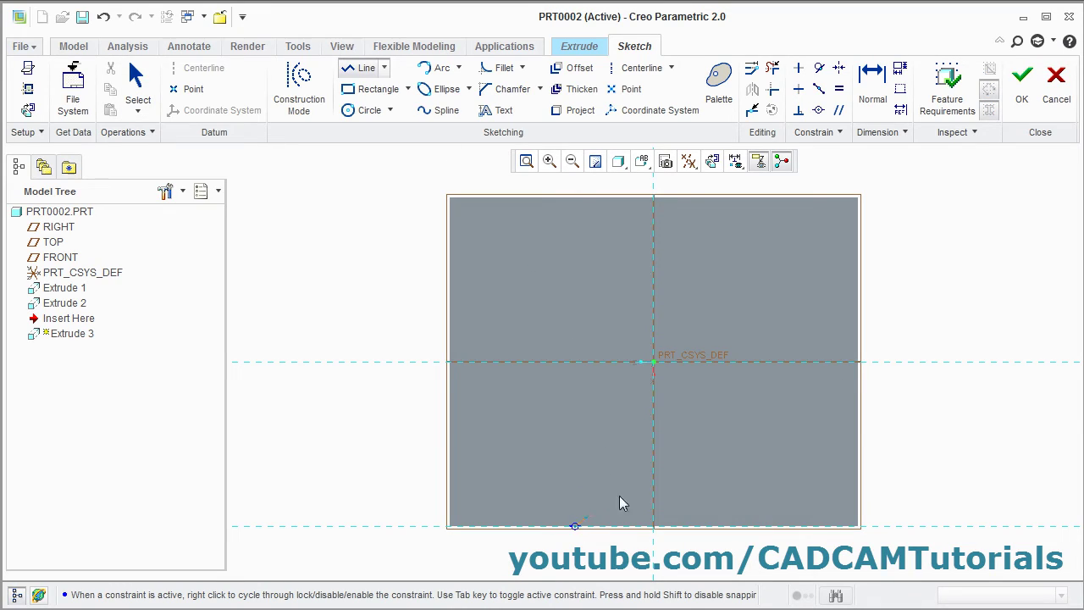
click(652, 458)
click(729, 526)
click(575, 526)
middle_click(578, 458)
middle_click(577, 458)
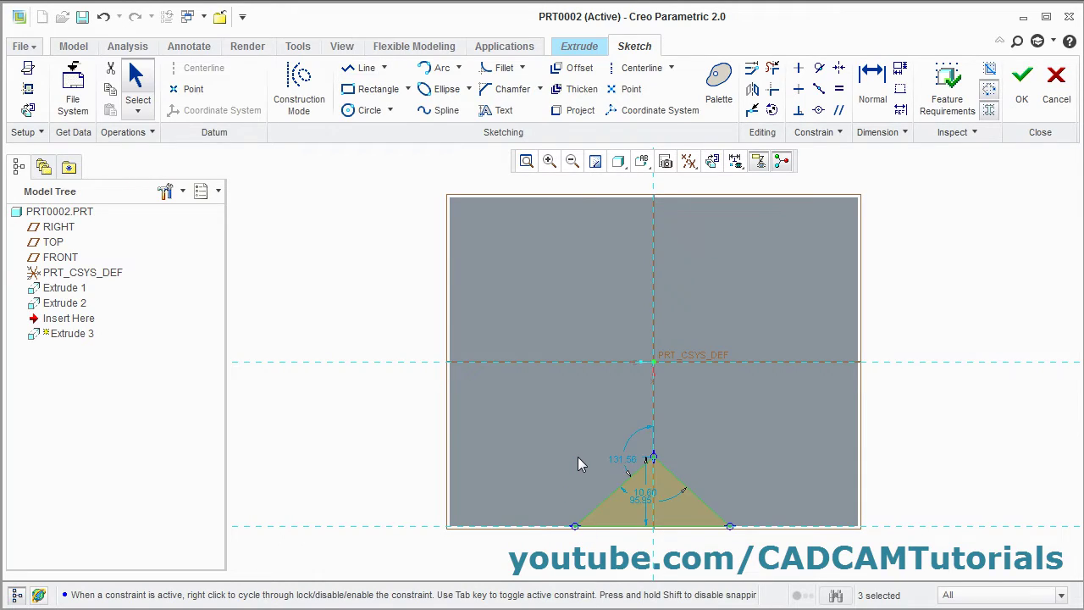
scroll(672, 557, down, 3)
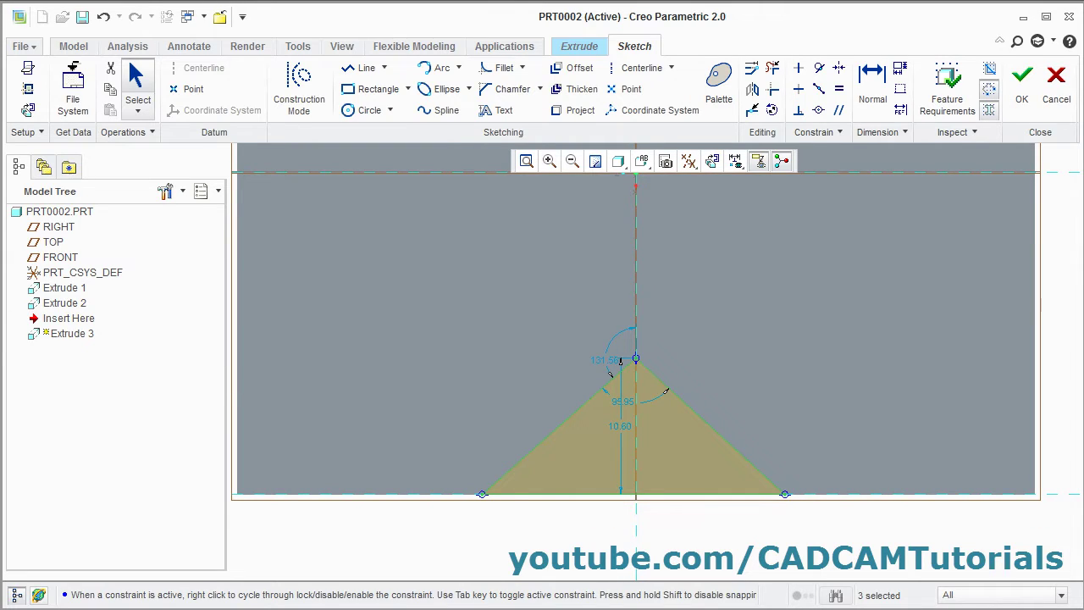
key(alt+Tab)
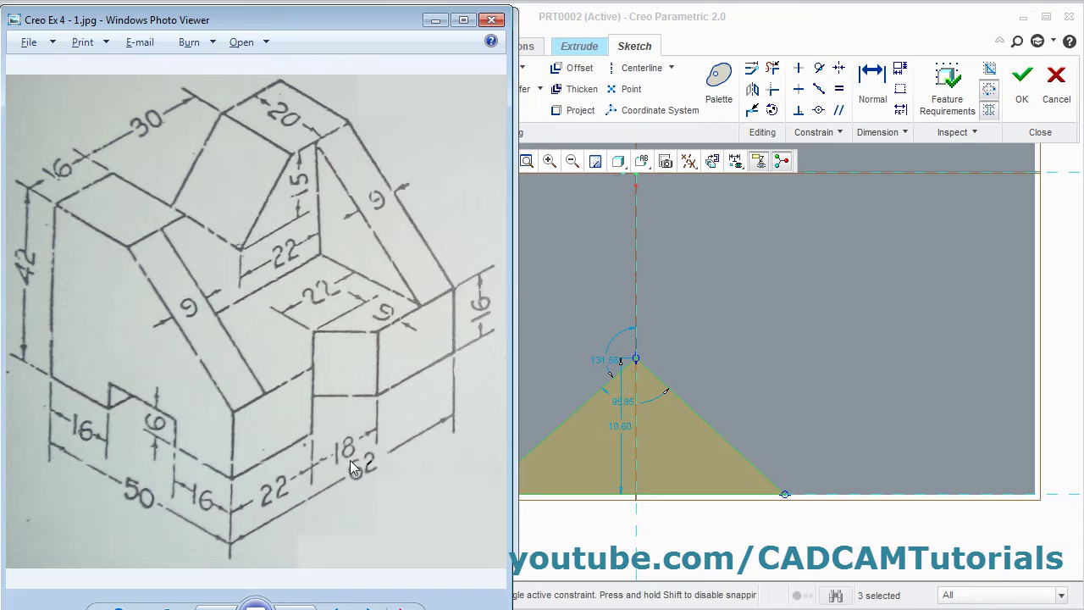
- Dimension the triangle with a 6 apex height and an 18 base width
key(alt+Tab)
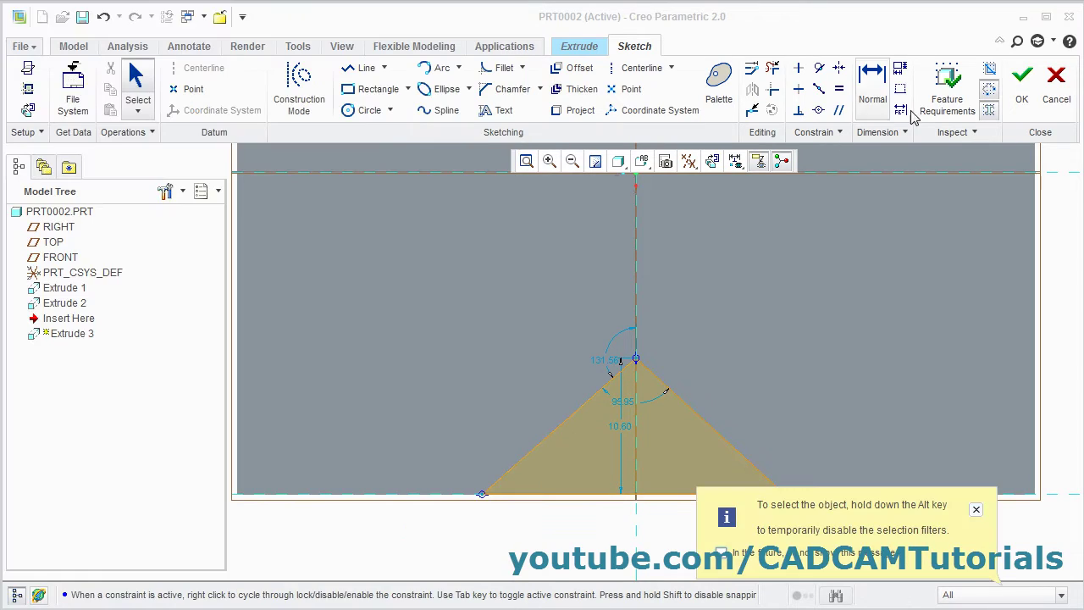
click(873, 84)
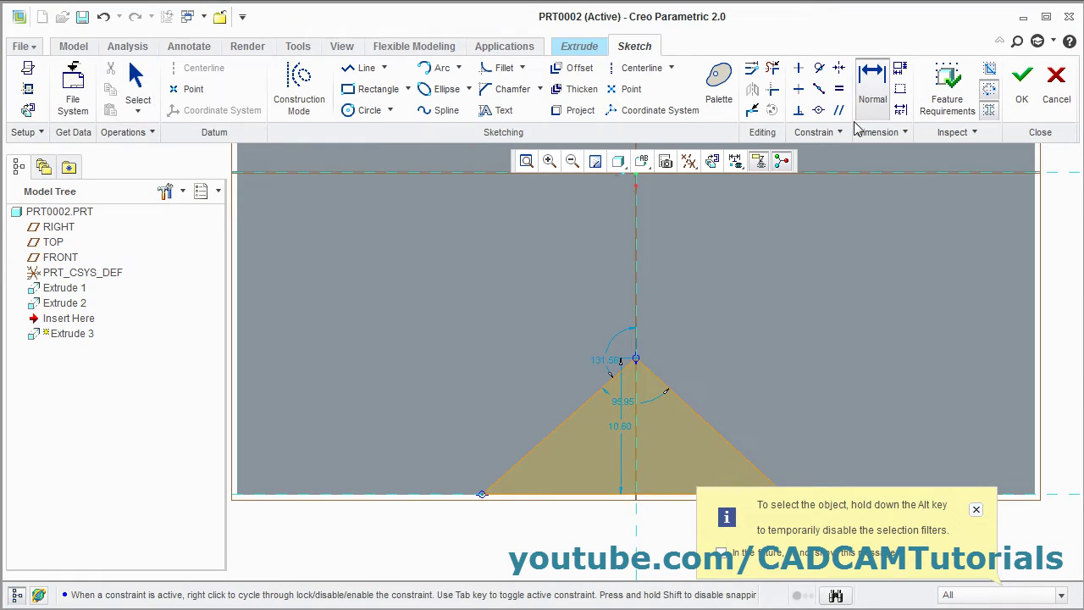
click(975, 509)
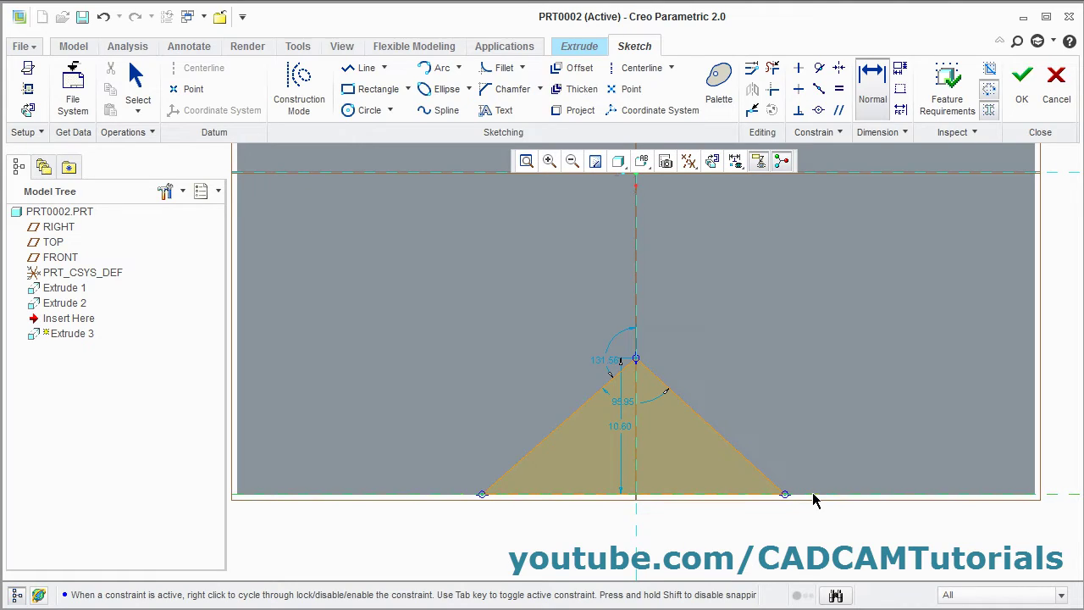
click(636, 359)
middle_click(894, 415)
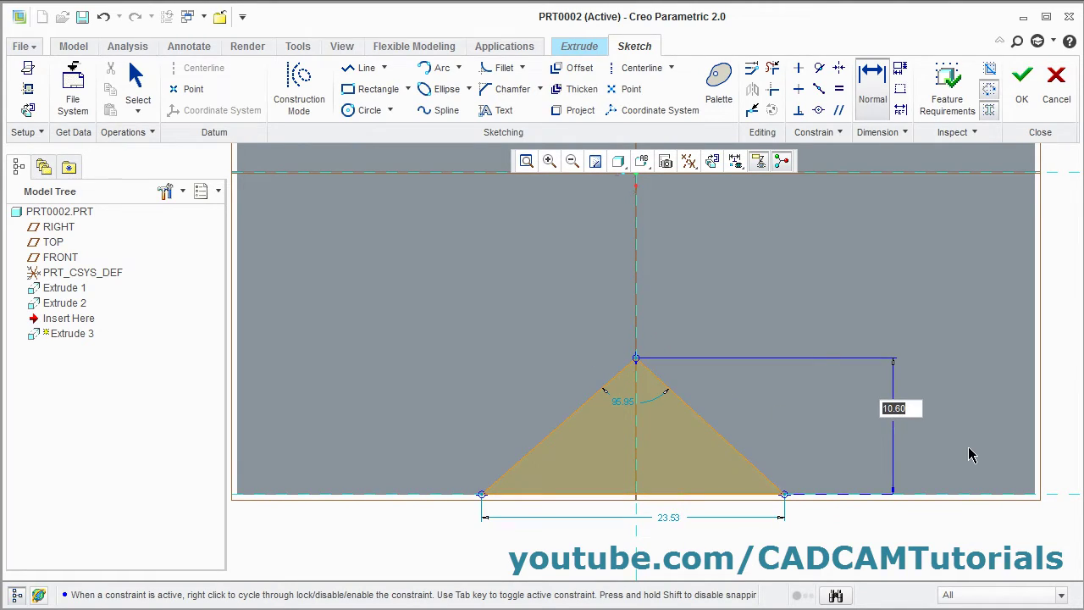
text(6)
key(Return)
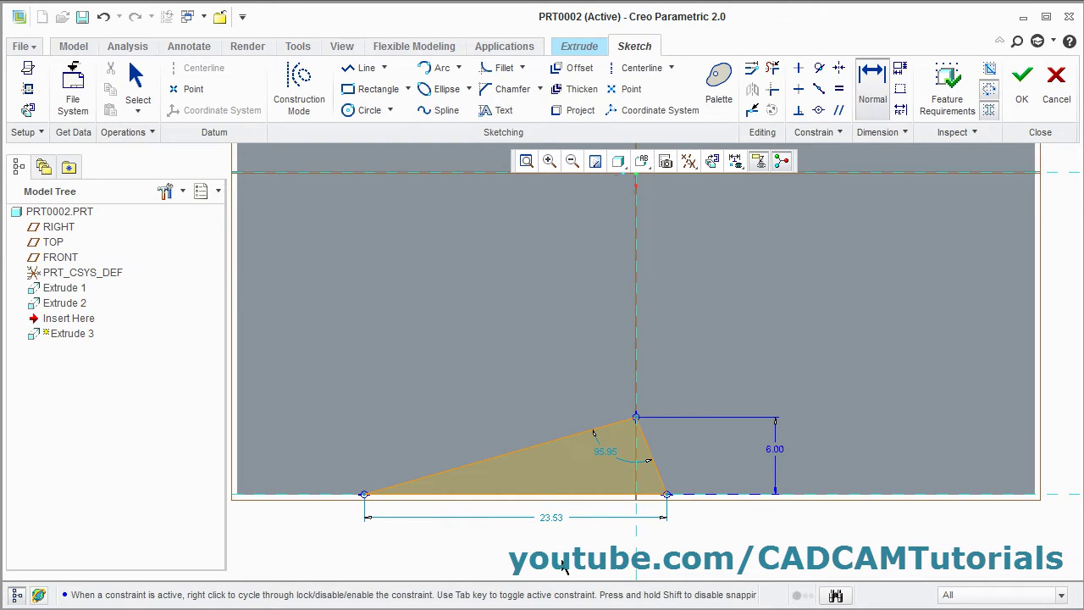
click(555, 525)
double_click(555, 522)
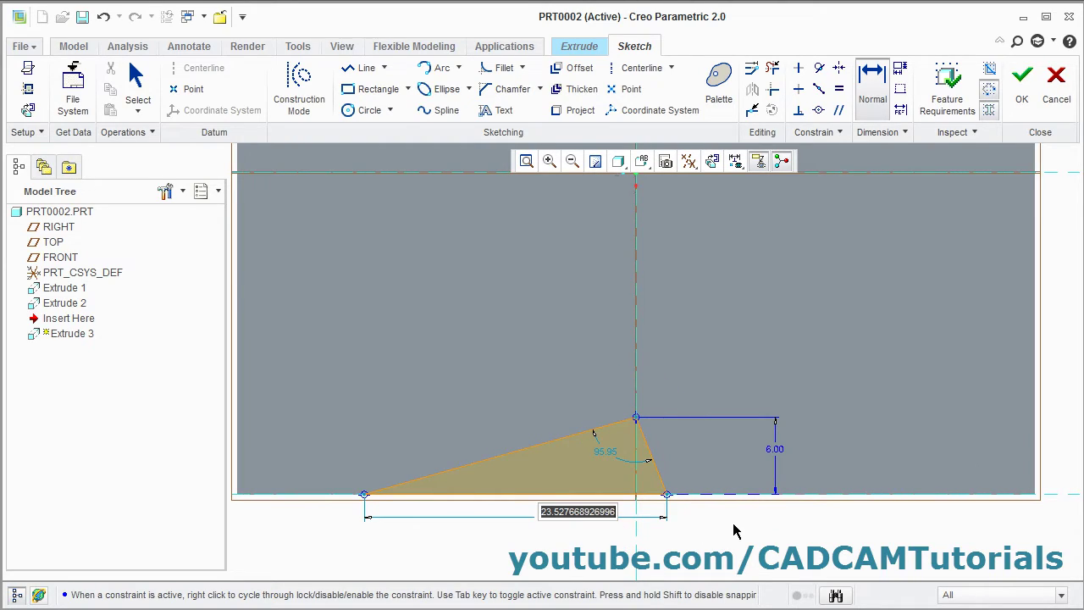
text(18)
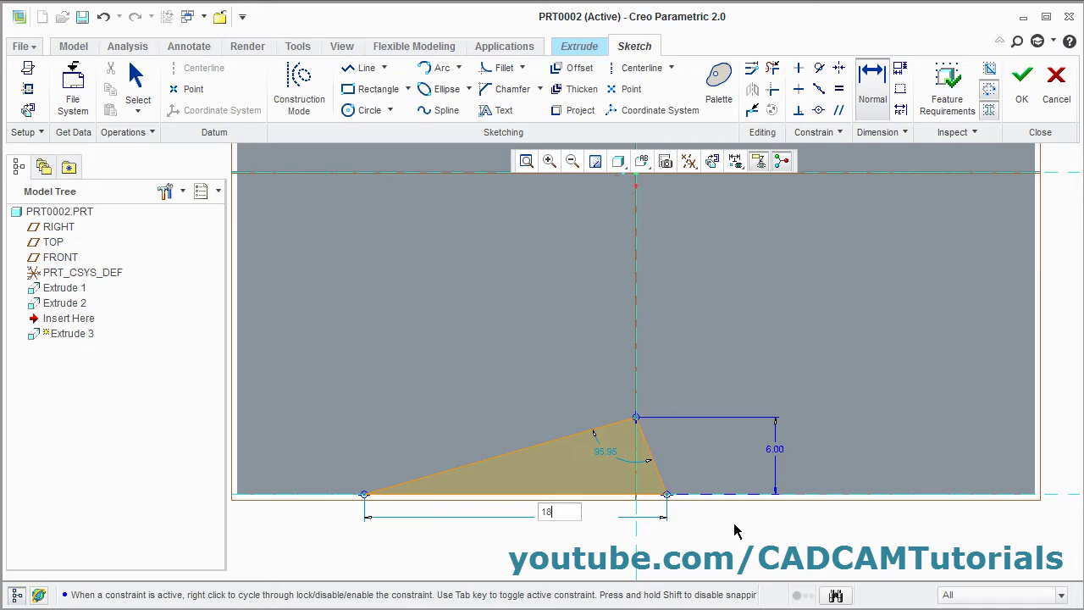
key(Return)
middle_click(746, 527)
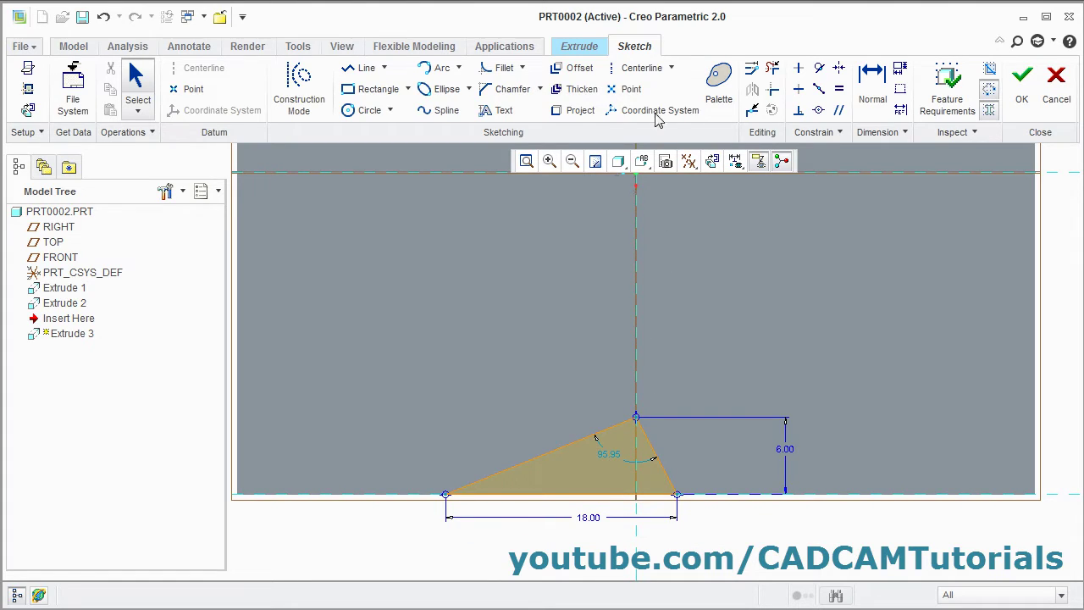
- Draw a vertical centerline along the sketch's vertical reference
click(643, 69)
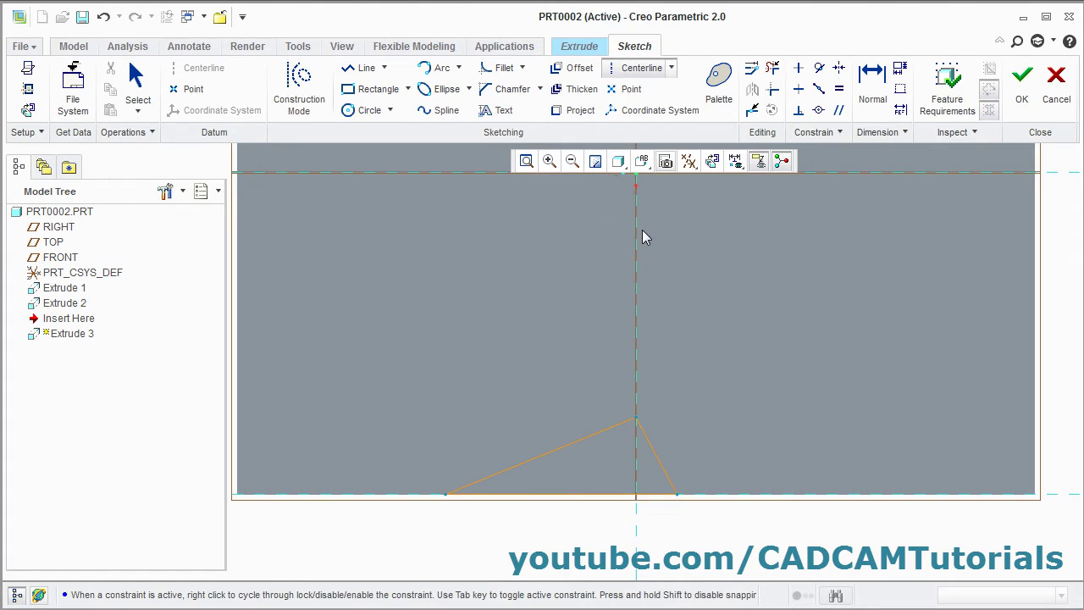
click(637, 232)
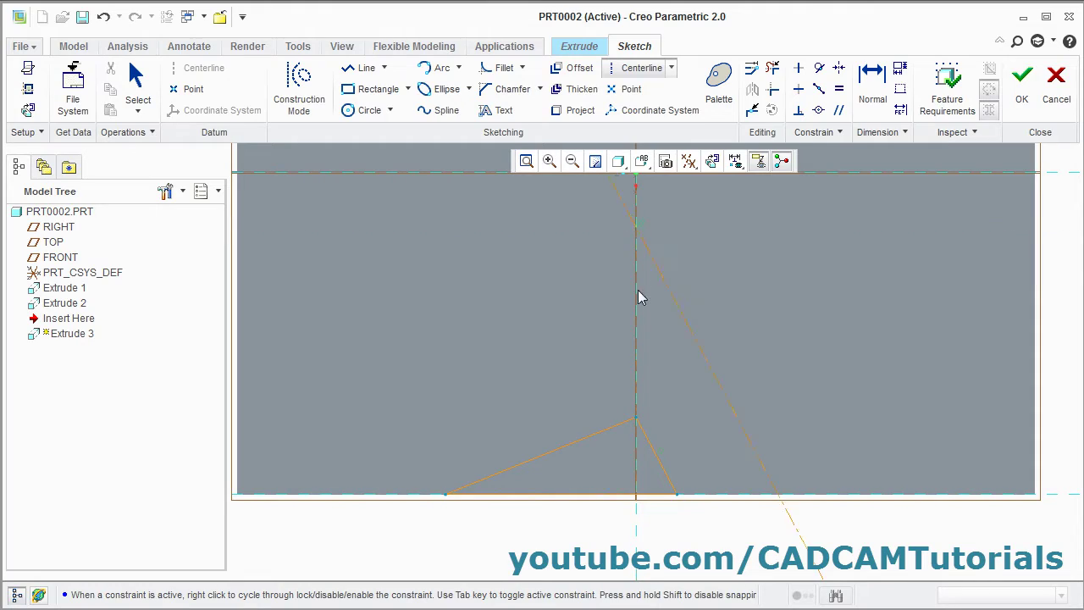
click(638, 532)
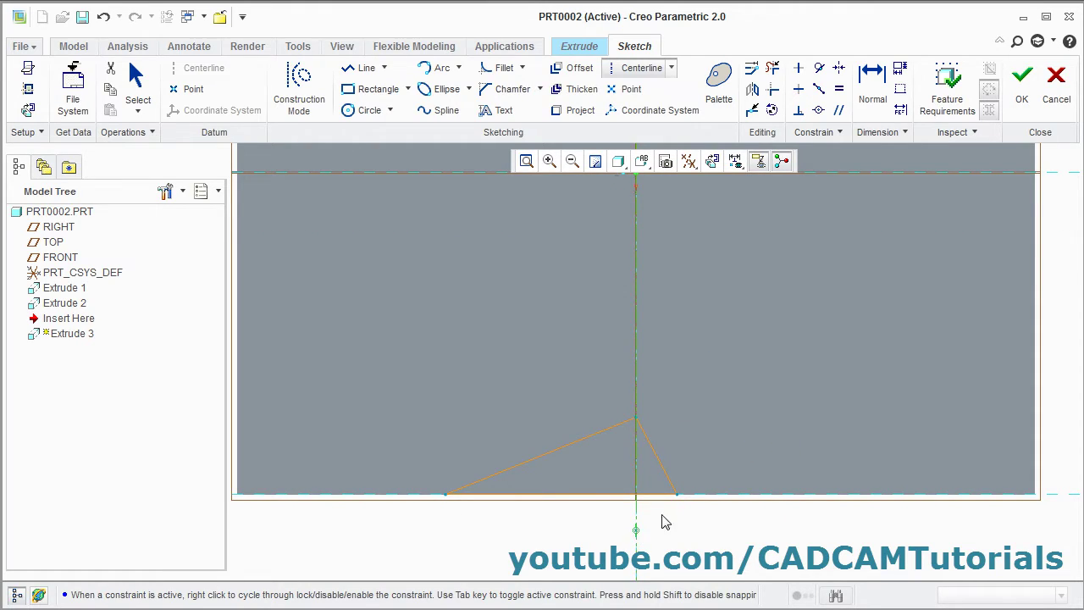
middle_click(766, 341)
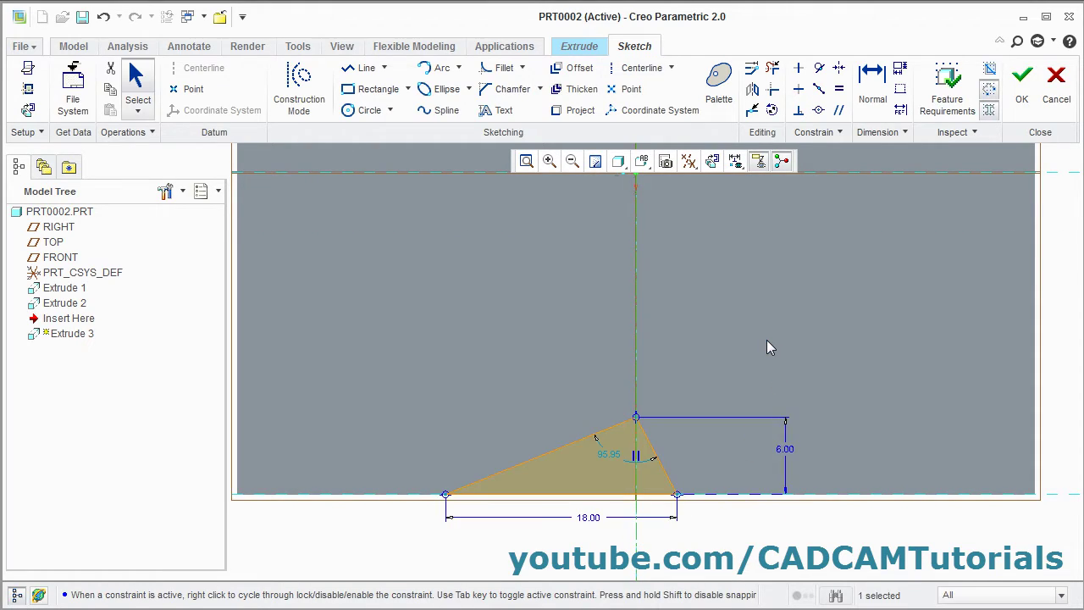
- Make the triangle's two bottom corners symmetric about the centerline and finish the sketch
click(839, 67)
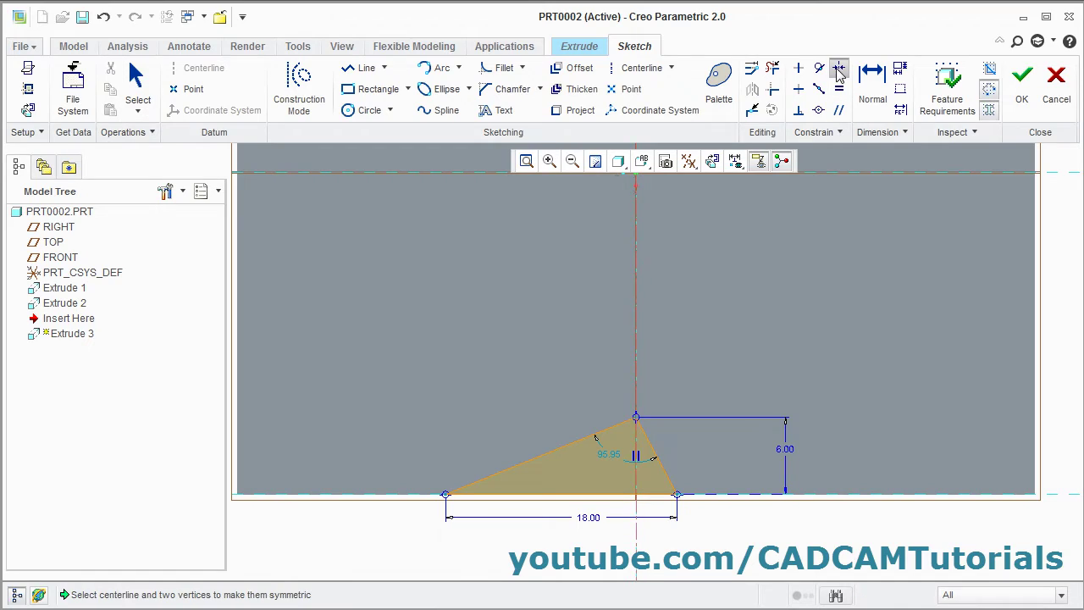
click(445, 496)
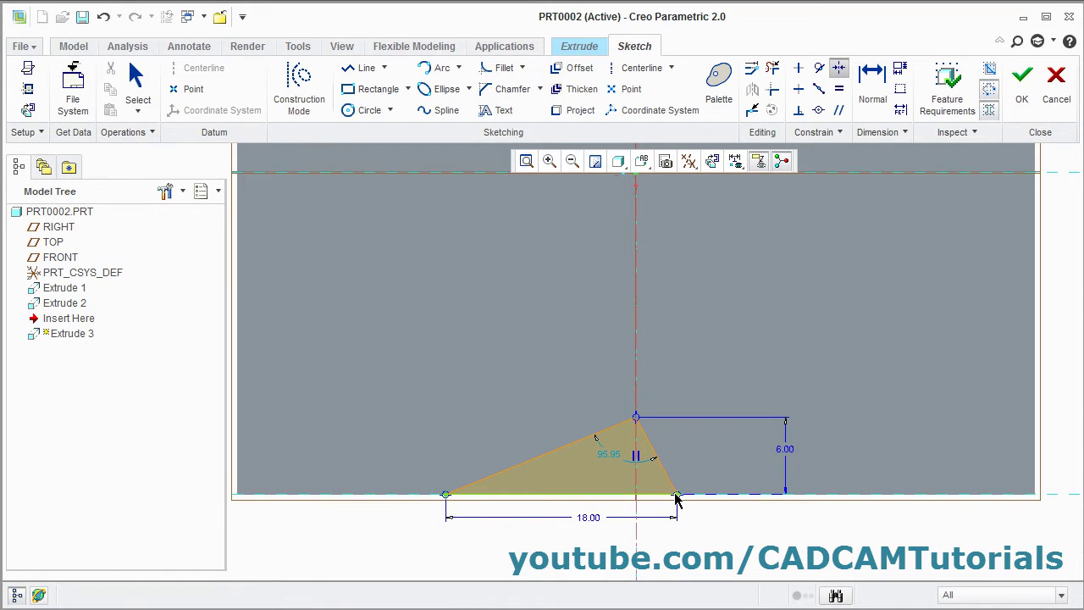
click(676, 496)
click(637, 390)
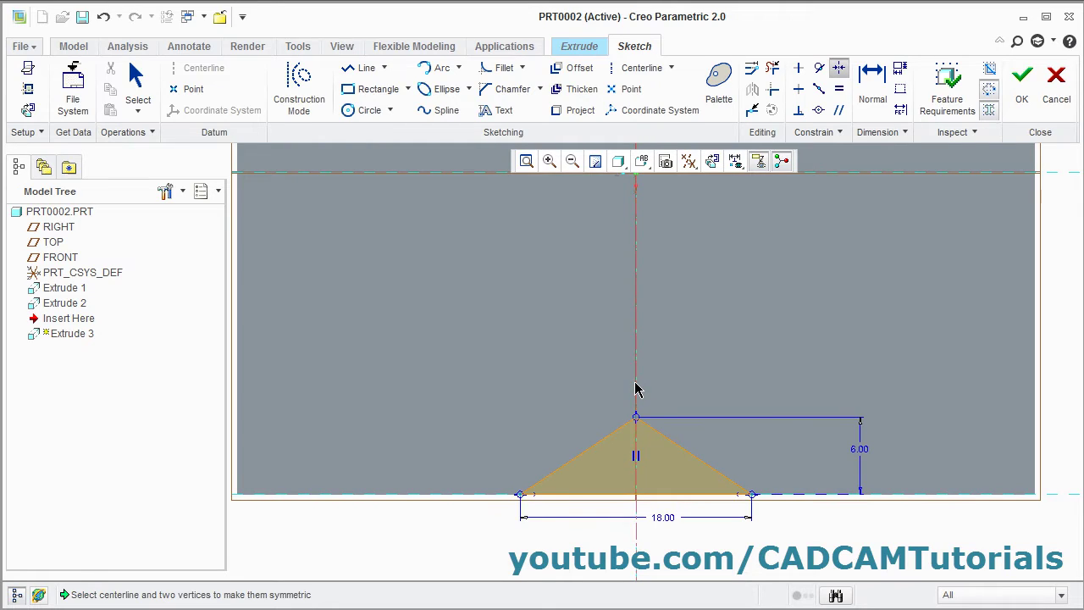
middle_click(780, 494)
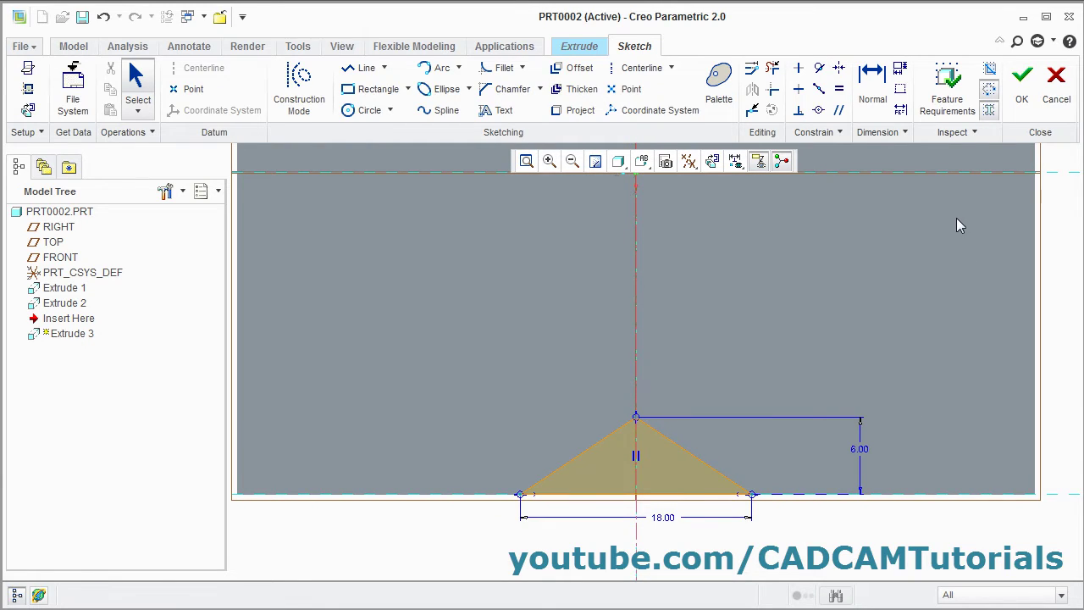
click(1023, 99)
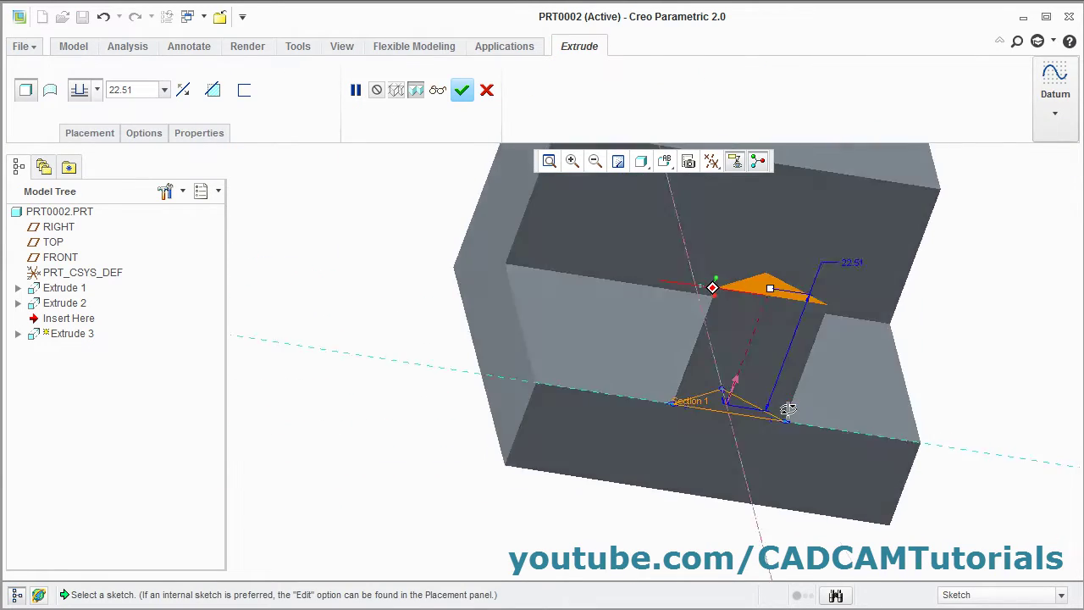
- Flip Extrude 3 into the part as a material-removing cut to finish the triangular notch, then refit the view
click(724, 389)
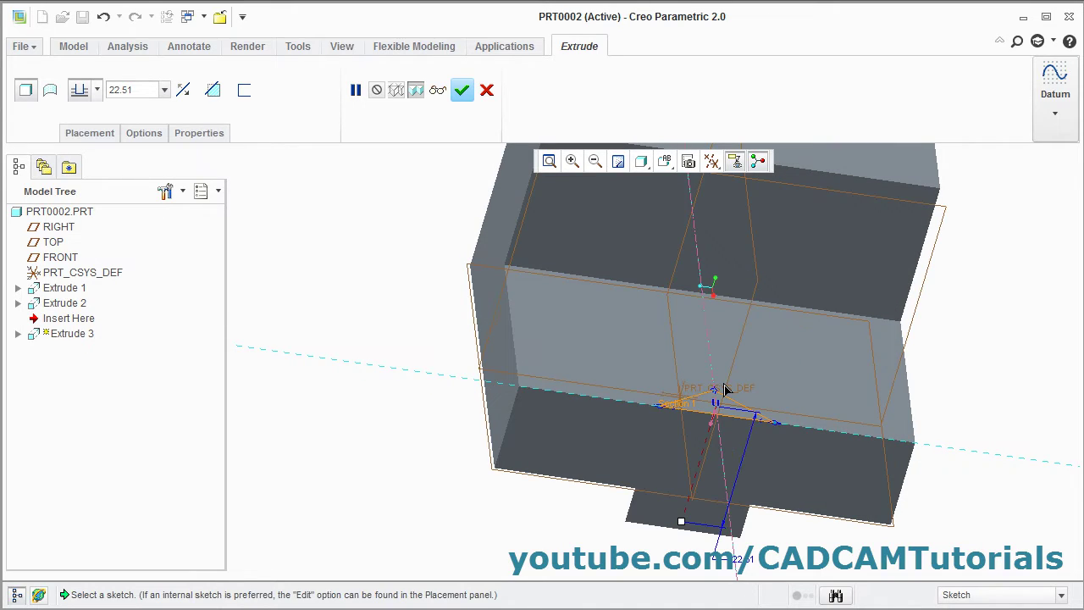
click(213, 91)
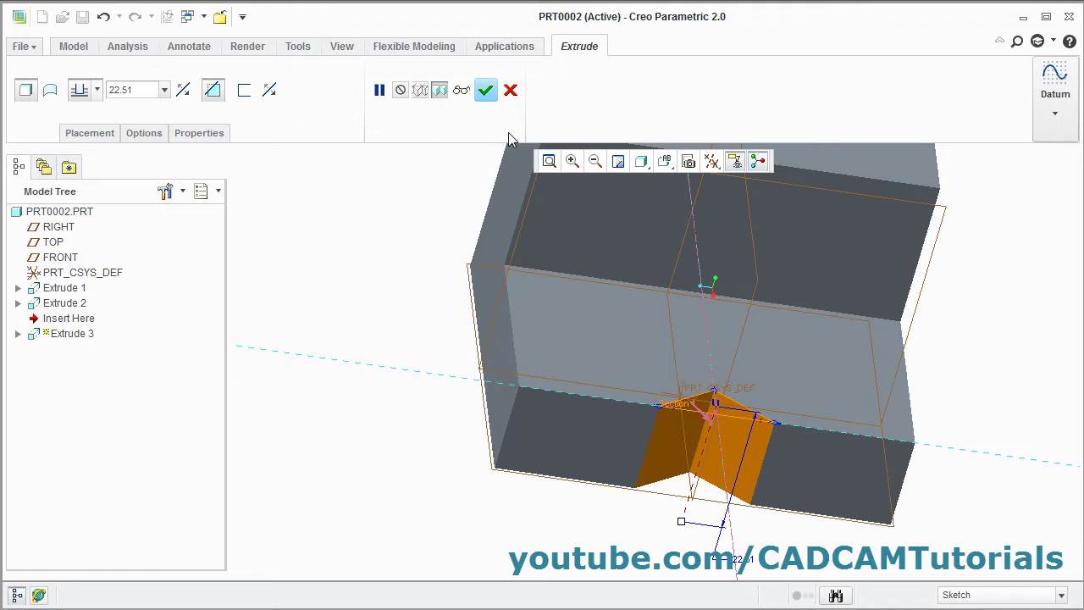
click(485, 90)
middle_drag(436, 368, 453, 377)
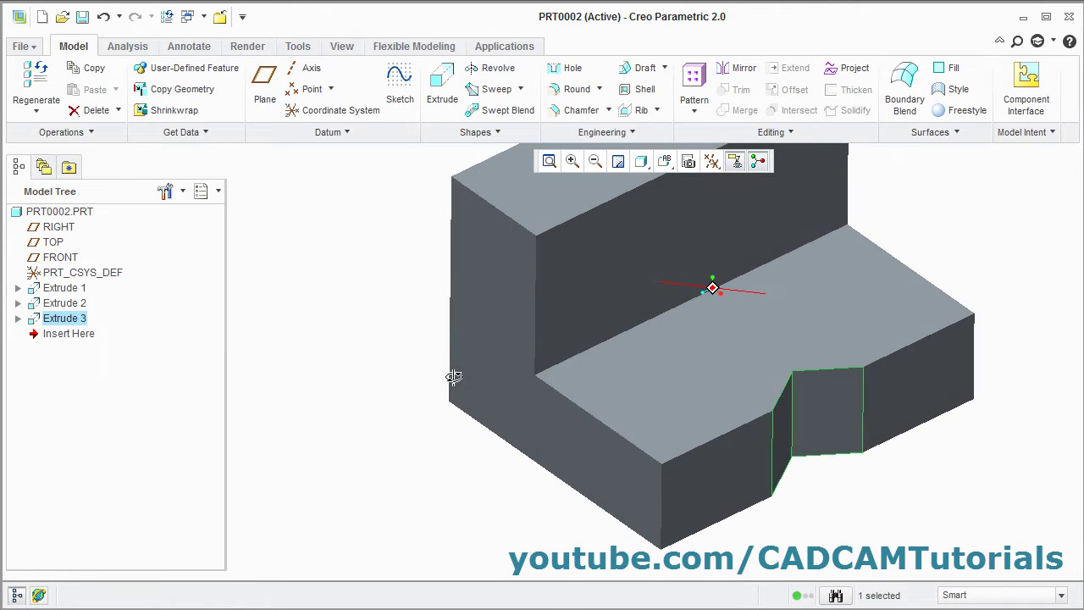
click(549, 161)
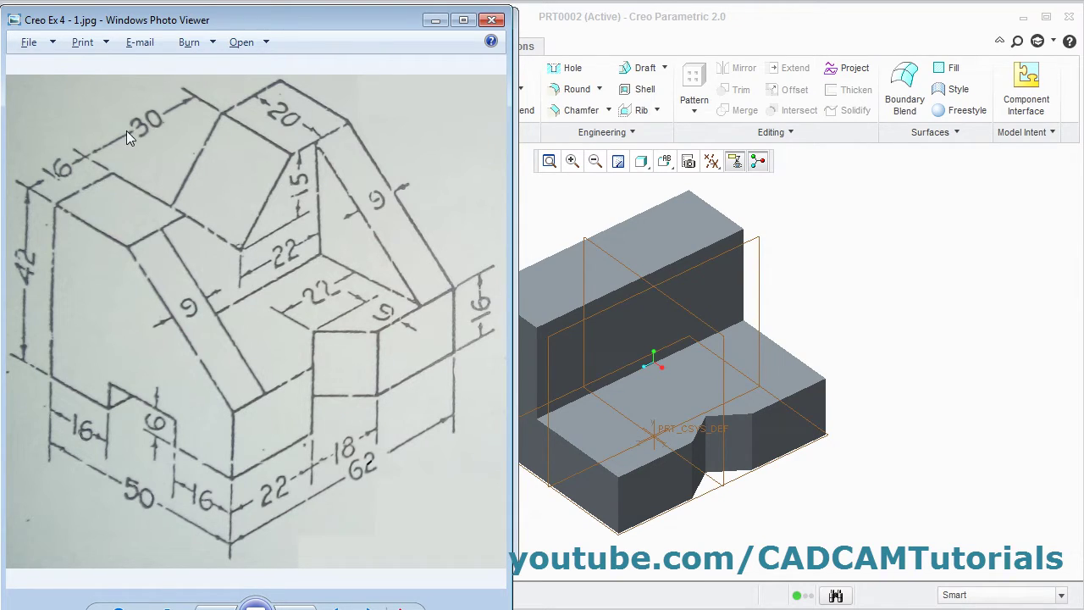
- Start a new extrusion sketched on the back vertical face, viewed straight on
click(866, 244)
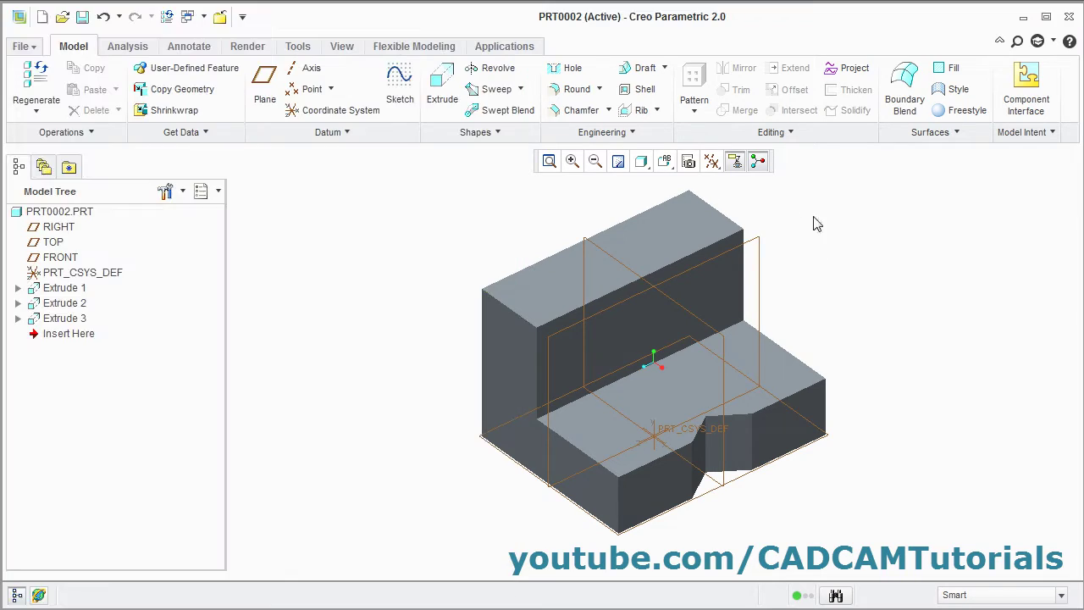
click(442, 92)
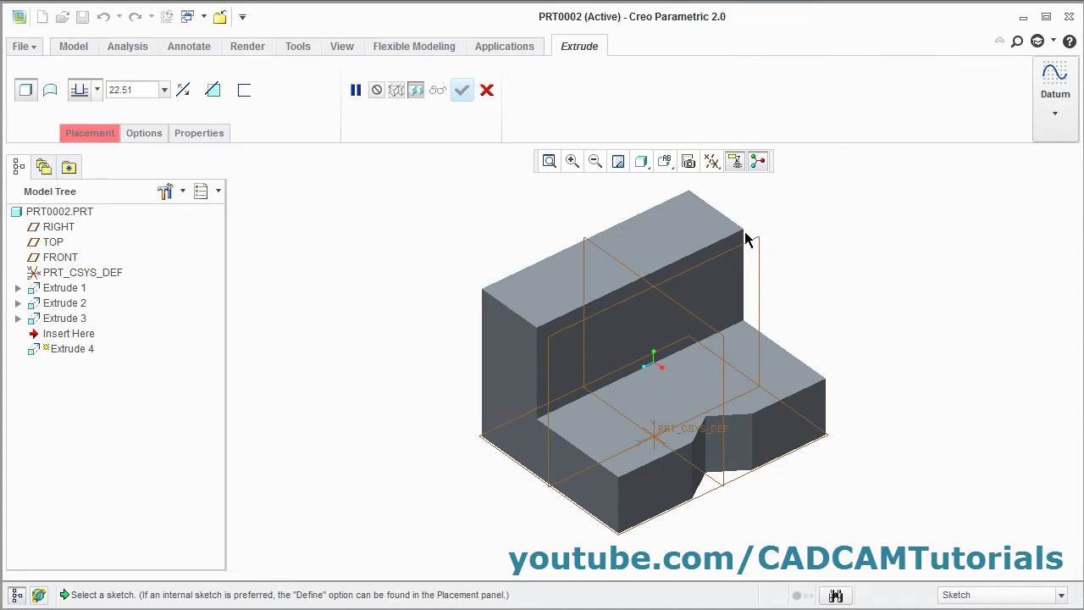
click(656, 331)
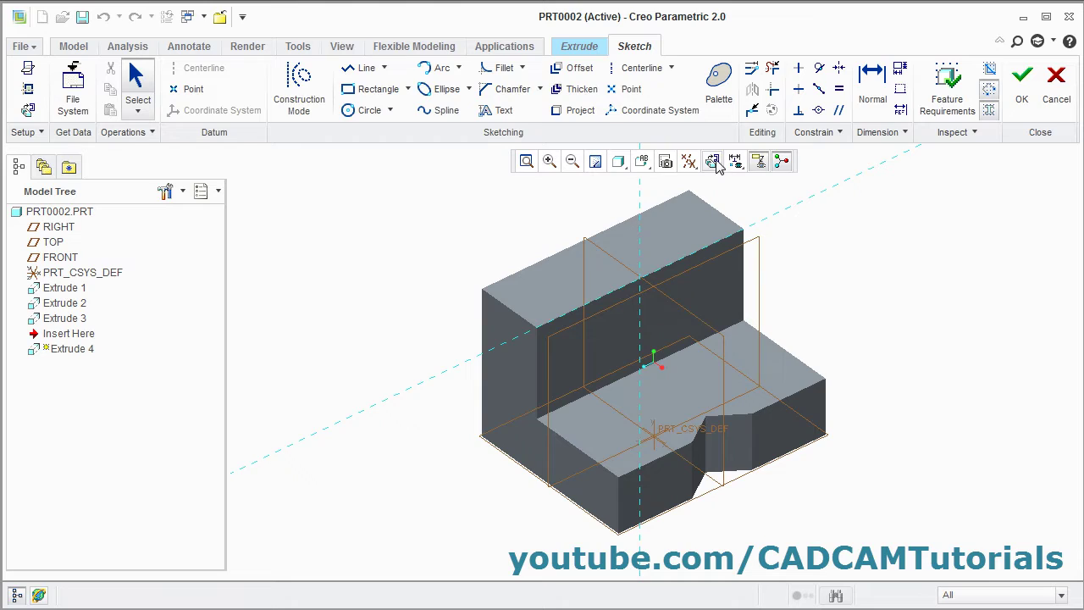
click(714, 162)
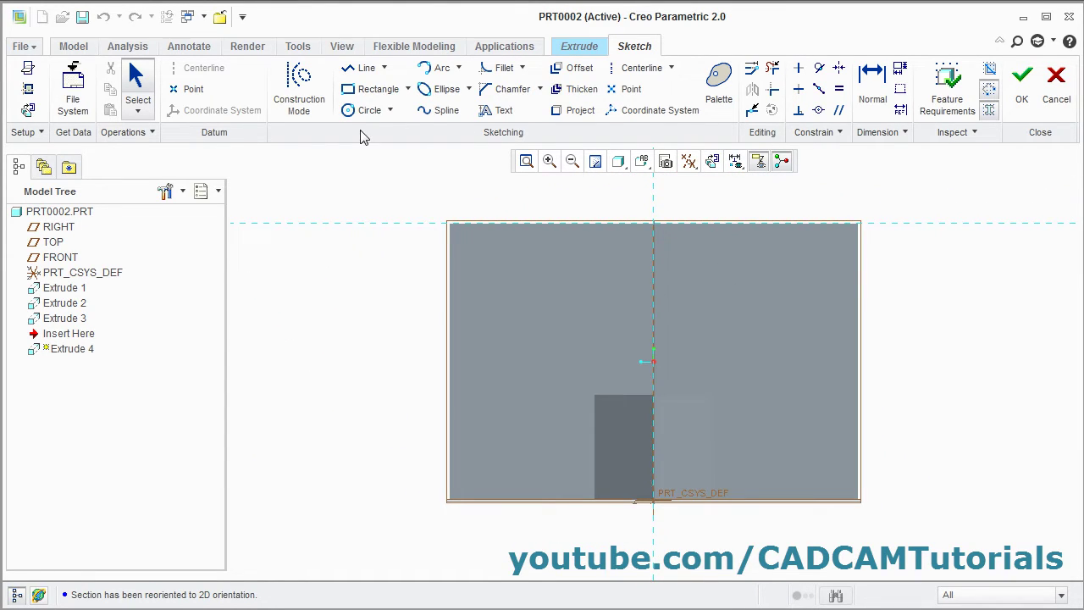
- Draw a closed V of lines from the top edge down to an apex on the centerline
click(366, 68)
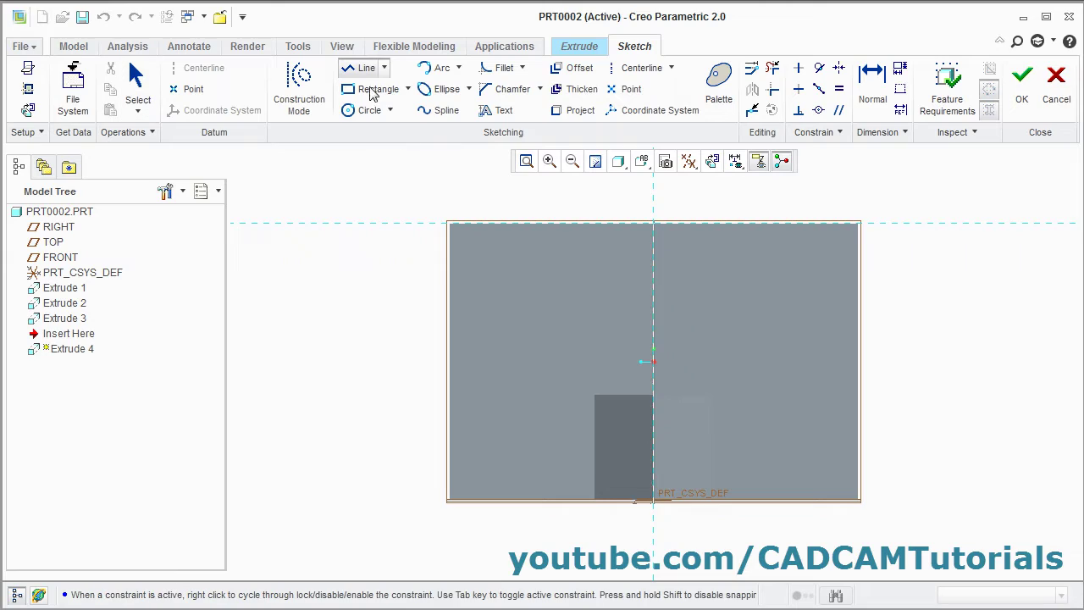
click(590, 224)
click(729, 225)
click(654, 300)
middle_click(554, 276)
middle_click(554, 275)
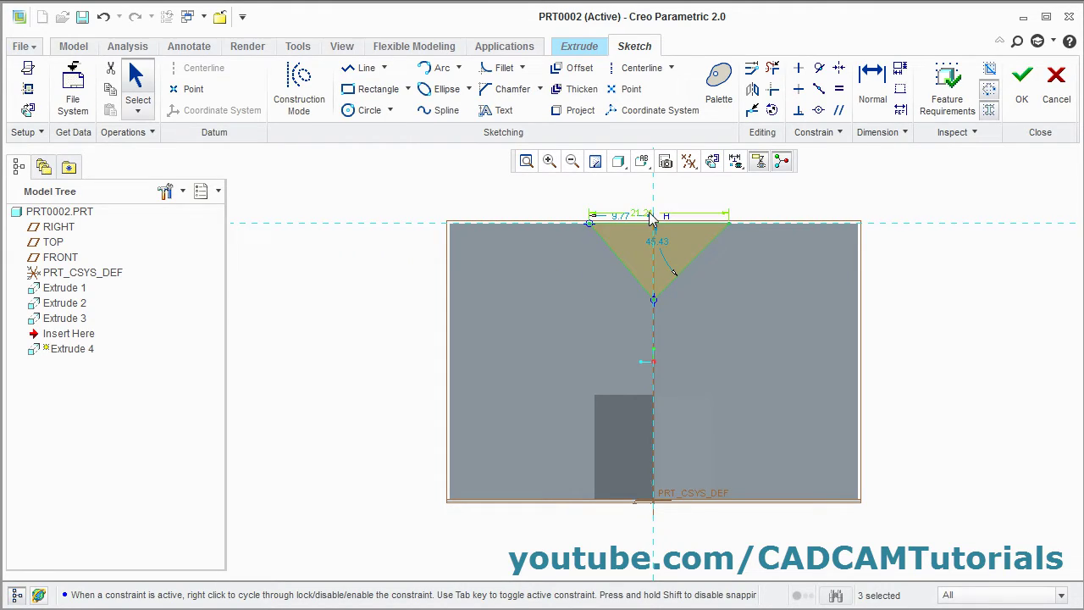
scroll(653, 200, down, 3)
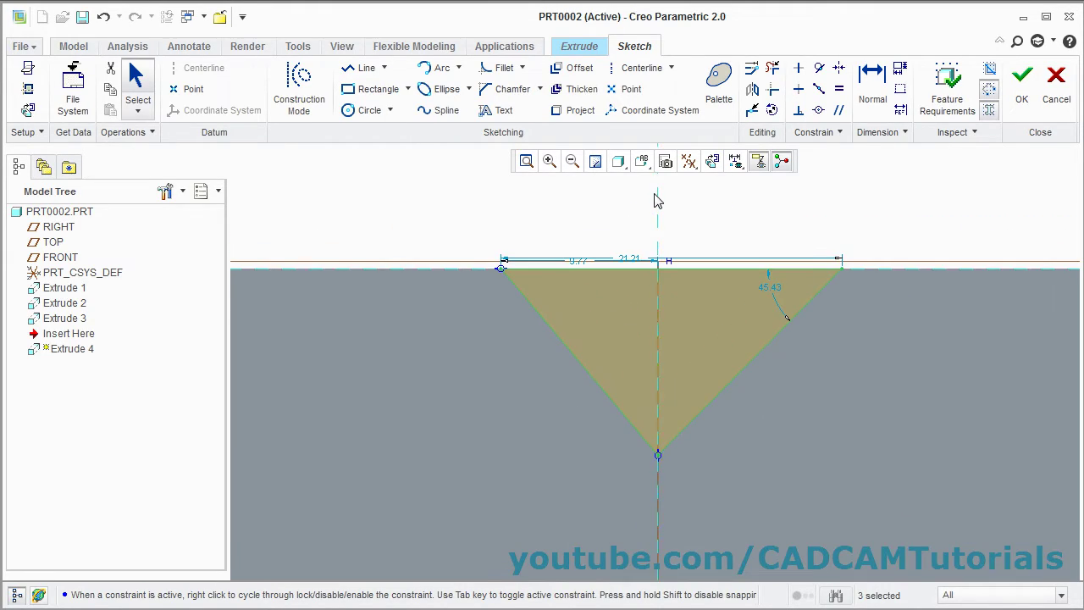
- Set the V's top width dimension to 30
double_click(631, 260)
text(30)
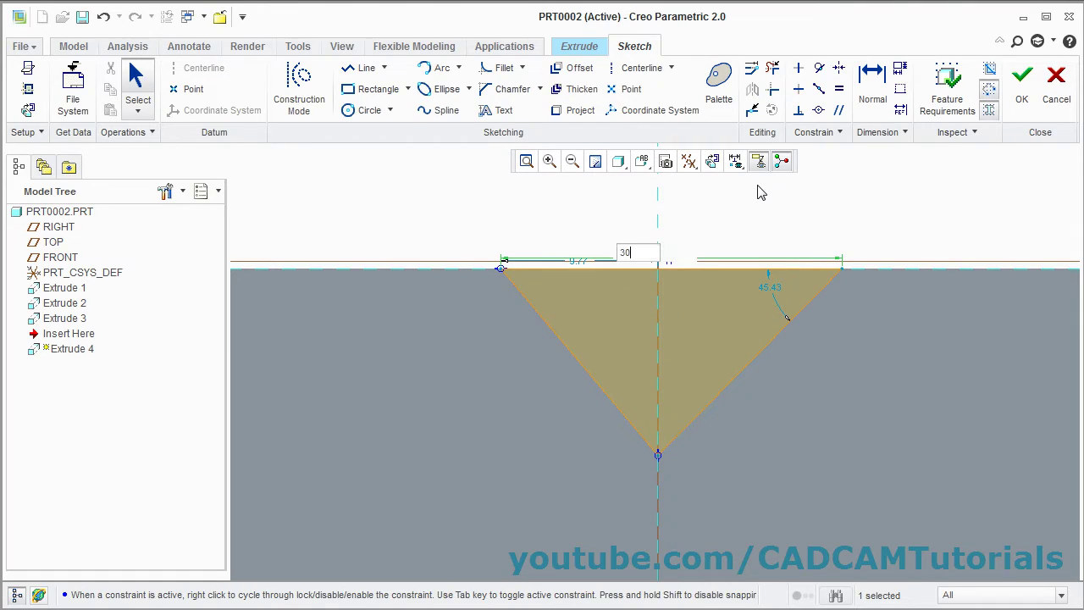
key(Return)
scroll(686, 248, up, 2)
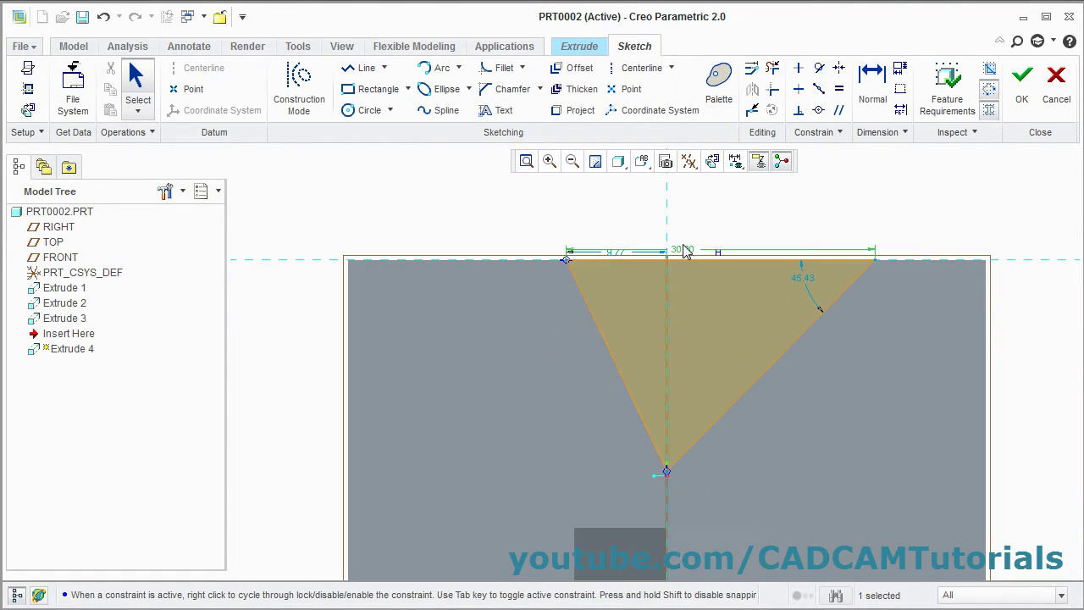
- Add a 15 depth dimension from the V's apex to the top edge
click(872, 87)
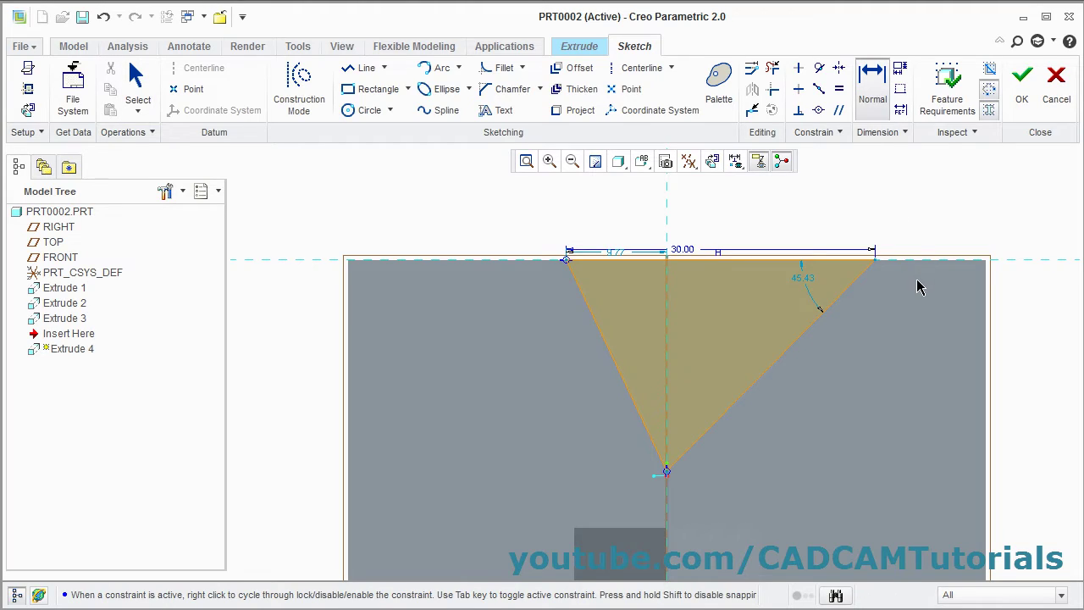
click(666, 473)
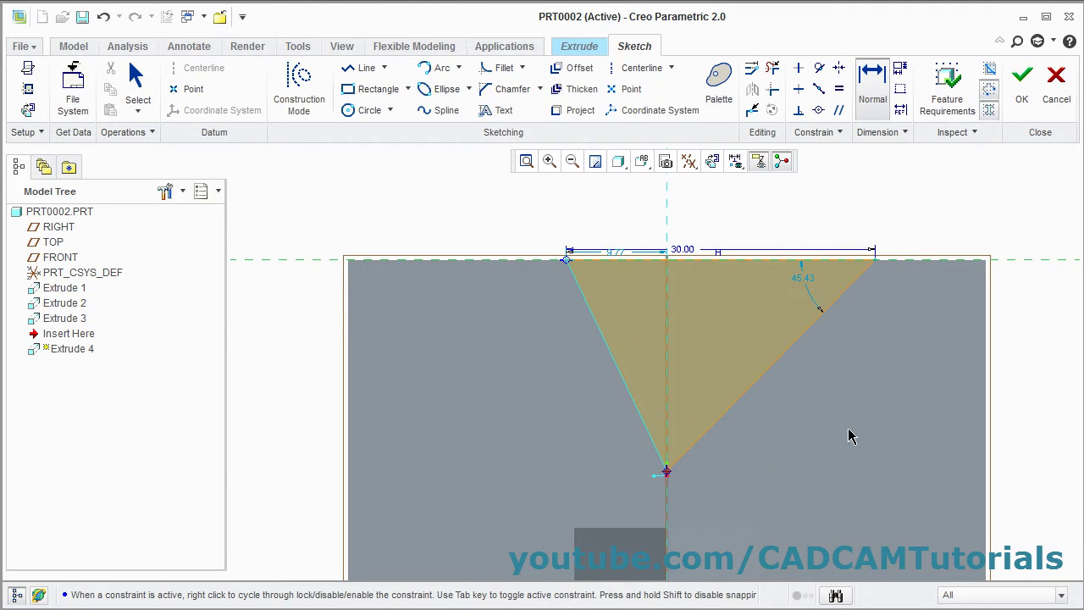
middle_click(925, 347)
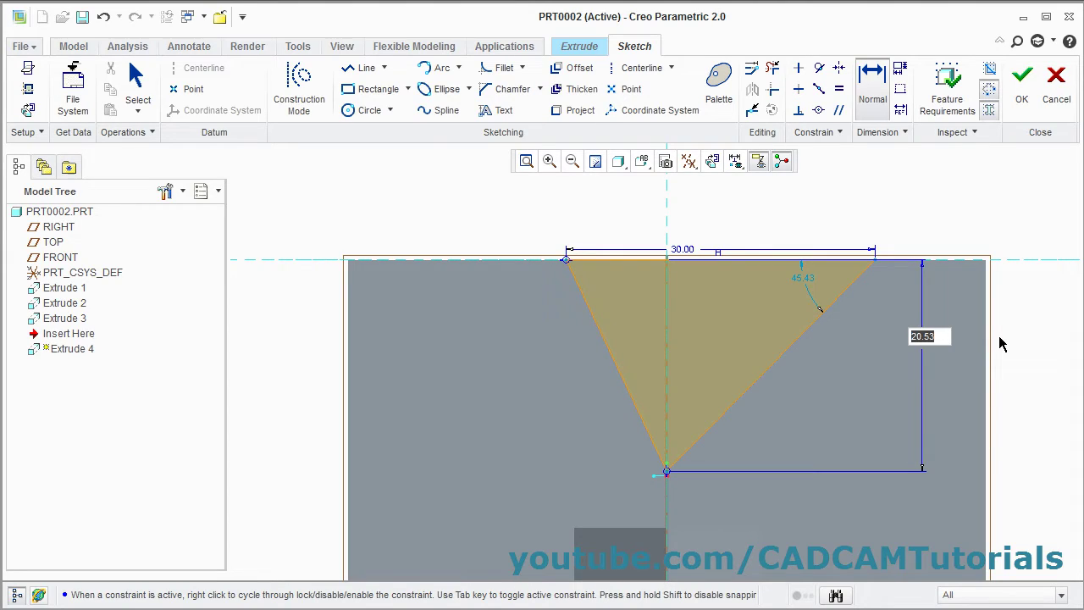
text(15)
key(Return)
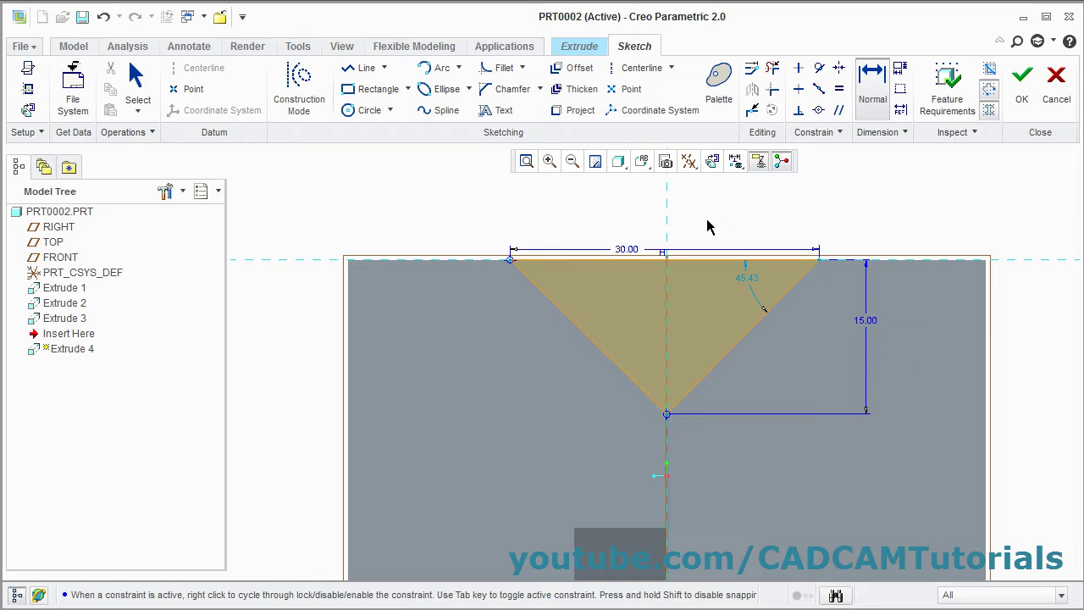
click(635, 69)
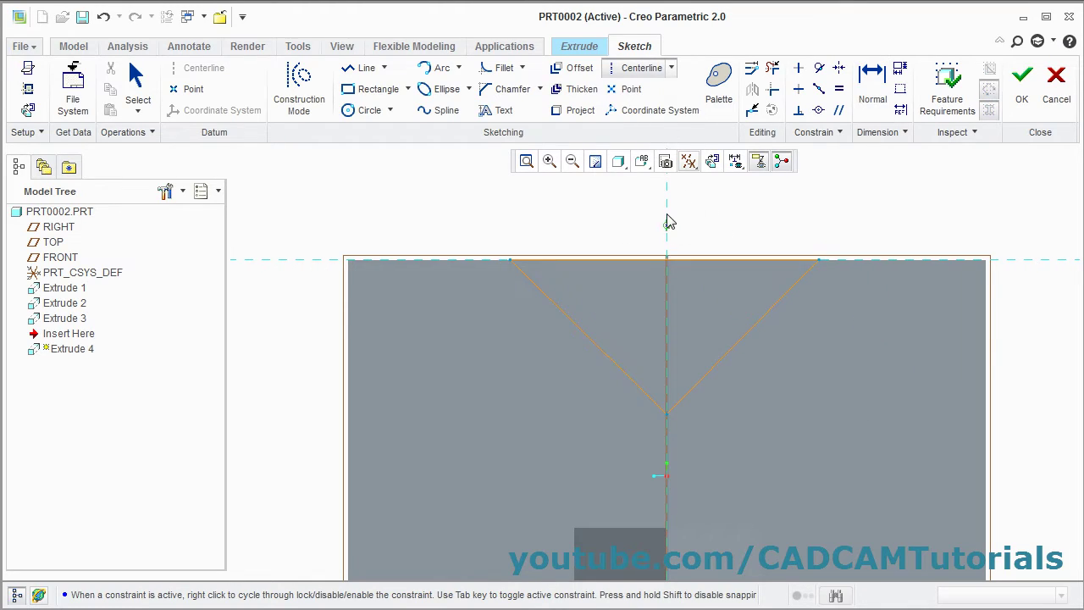
- Make the V's top corners symmetric about a vertical centerline through its apex, then accept the sketch
click(665, 306)
middle_click(726, 224)
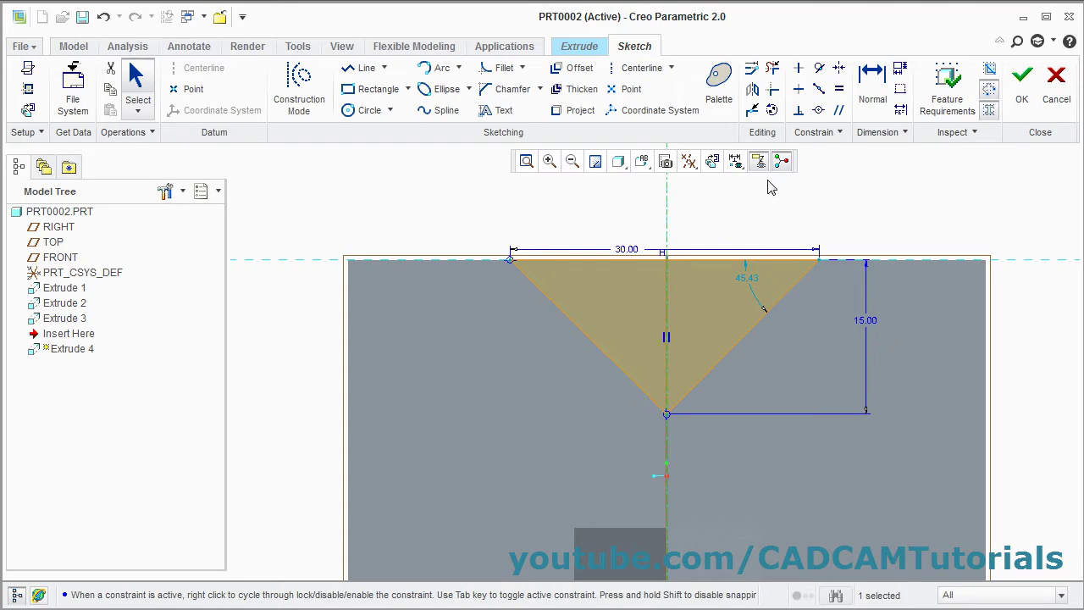
click(837, 70)
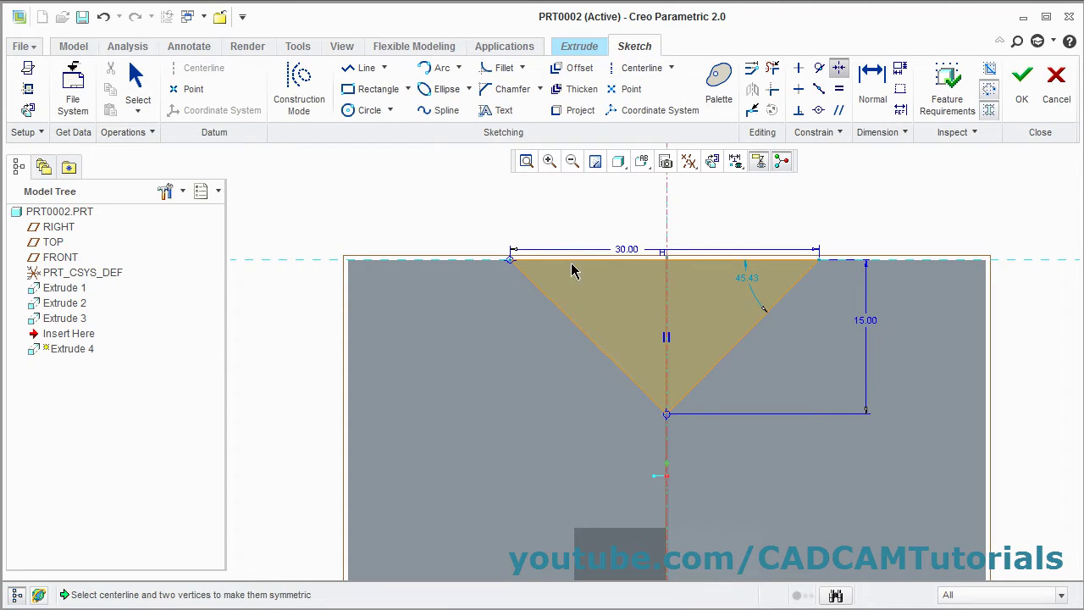
click(510, 263)
click(818, 261)
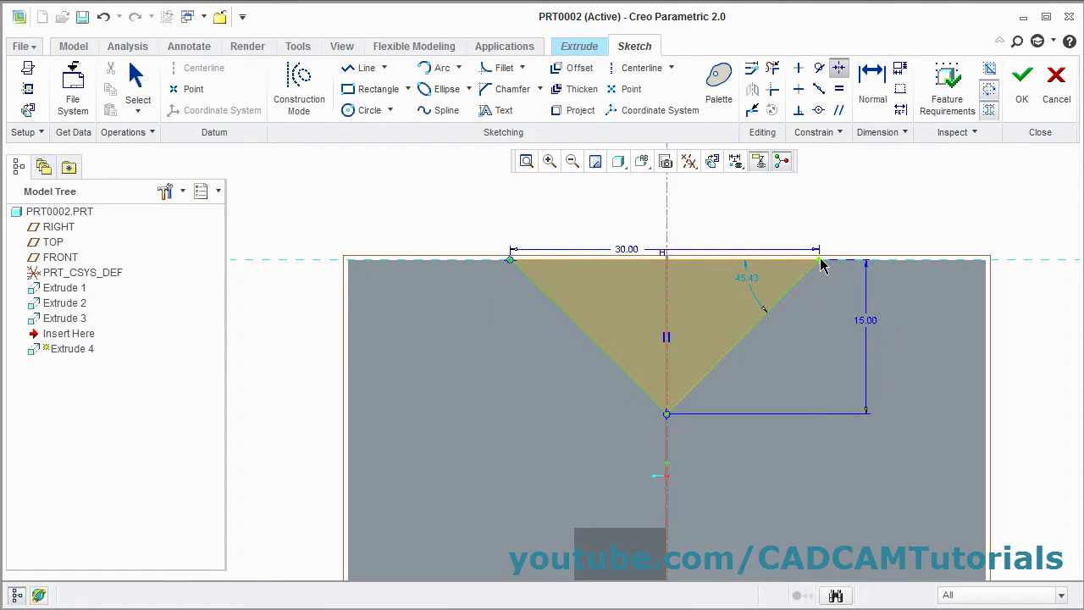
click(668, 320)
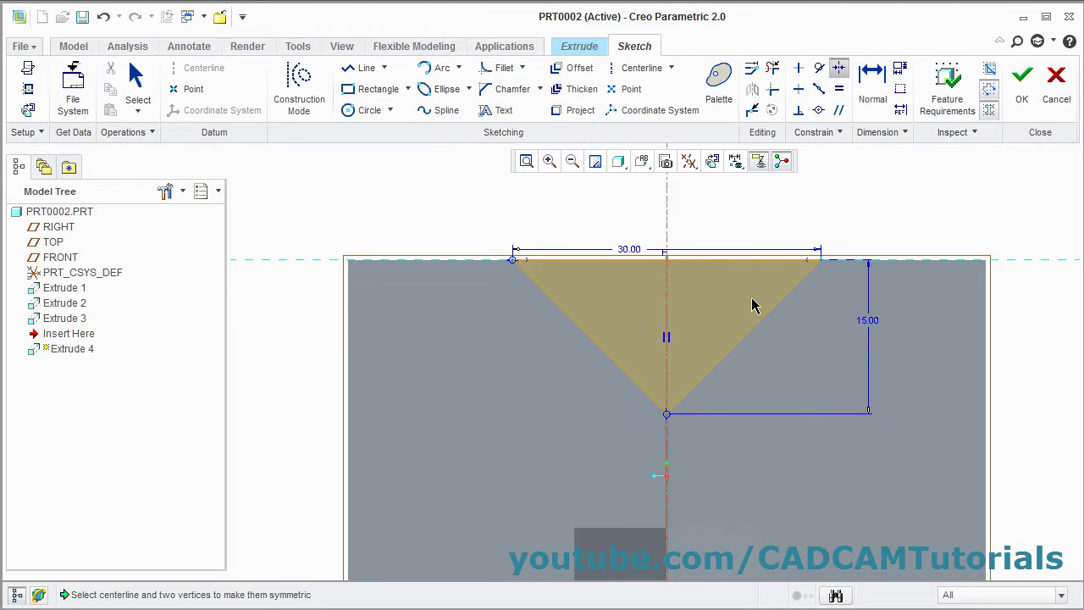
click(1021, 83)
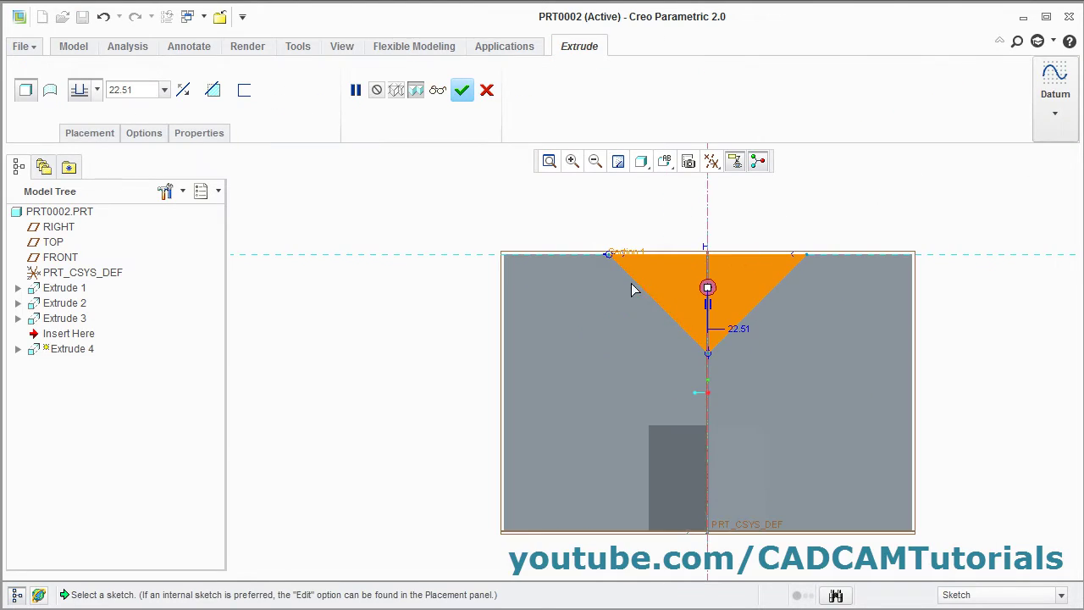
- Flip Extrude 4 into the part as a material-removing cut for the V notch
click(719, 307)
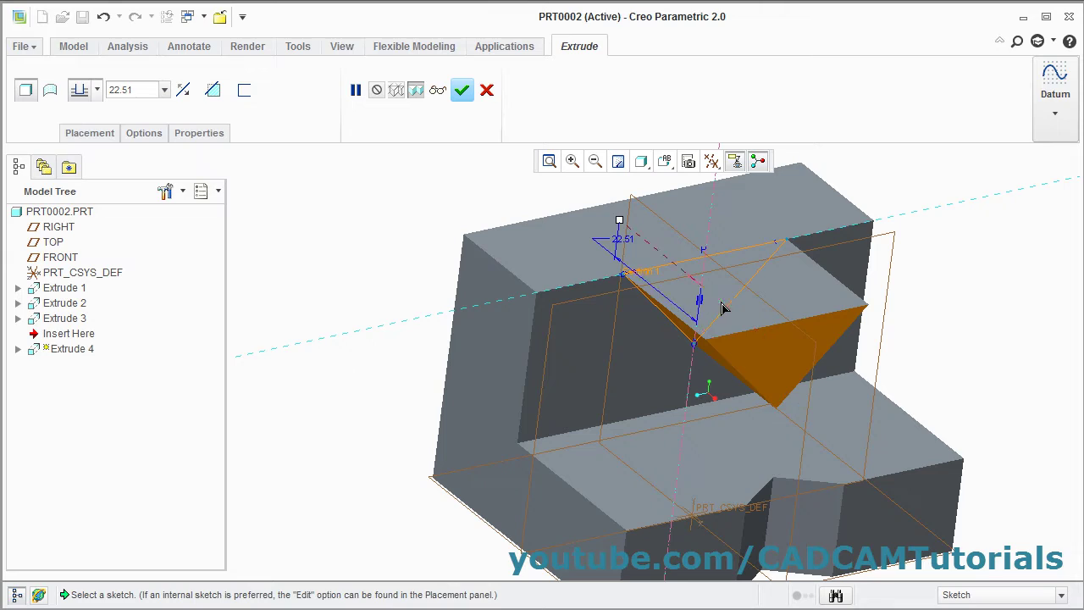
click(211, 91)
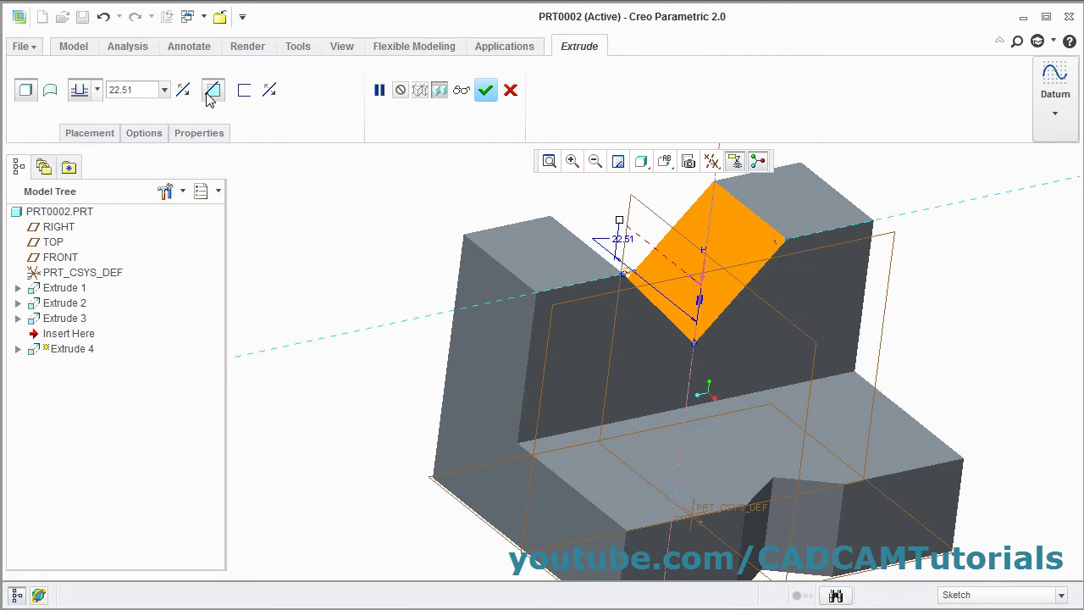
click(485, 92)
- Compare the part with the reference drawing, then begin a new extrude feature
click(256, 605)
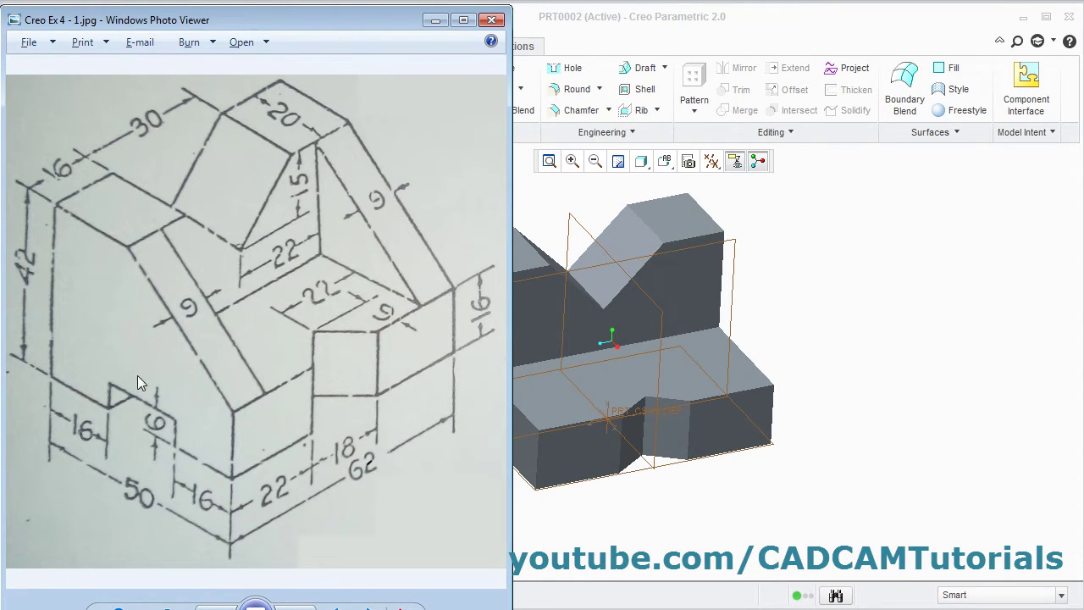
click(582, 471)
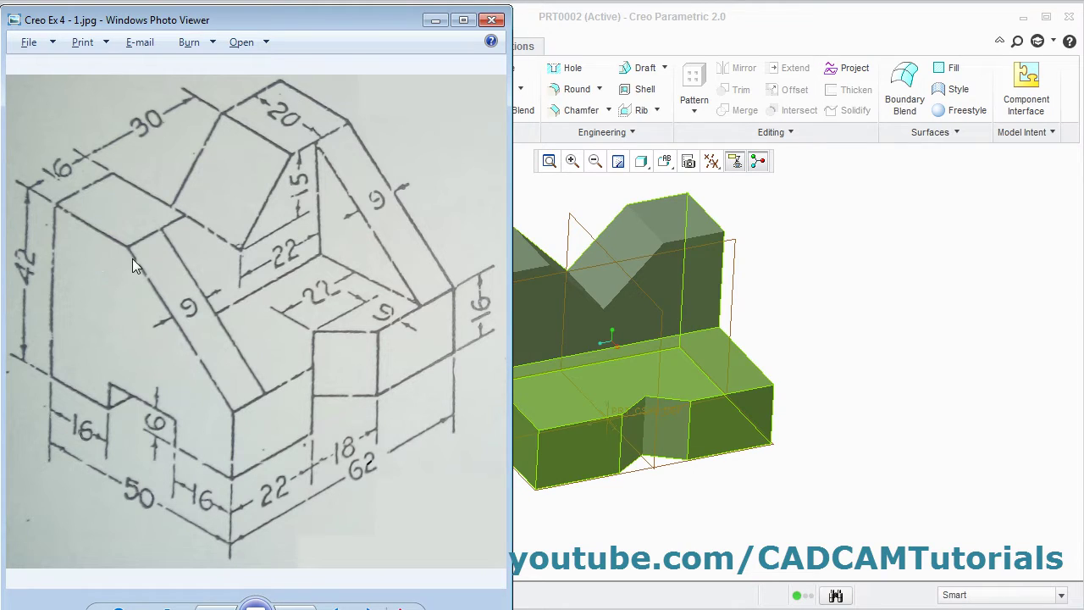
click(817, 344)
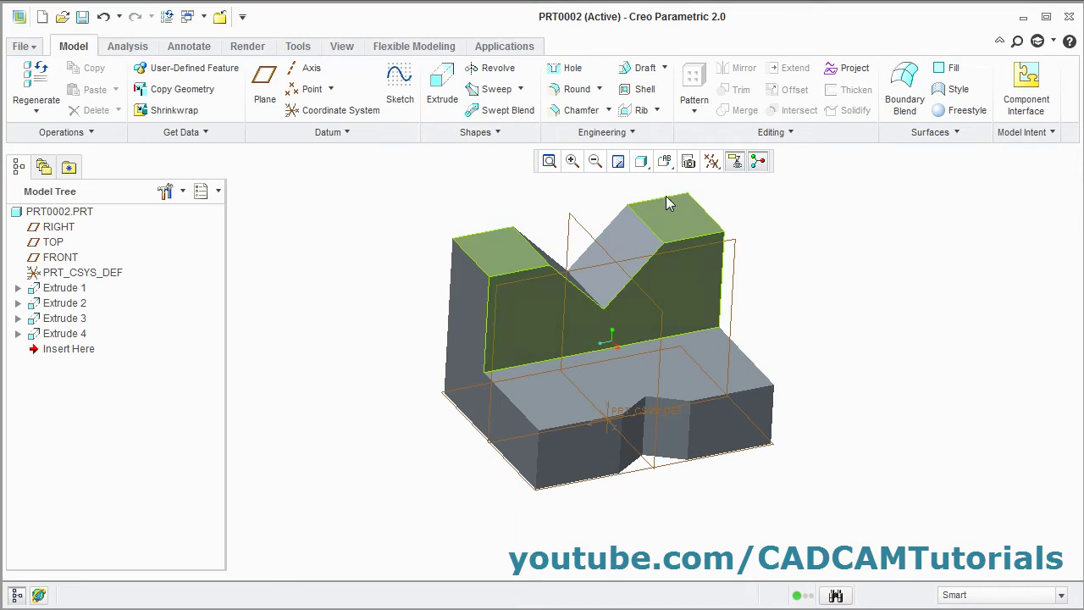
click(439, 92)
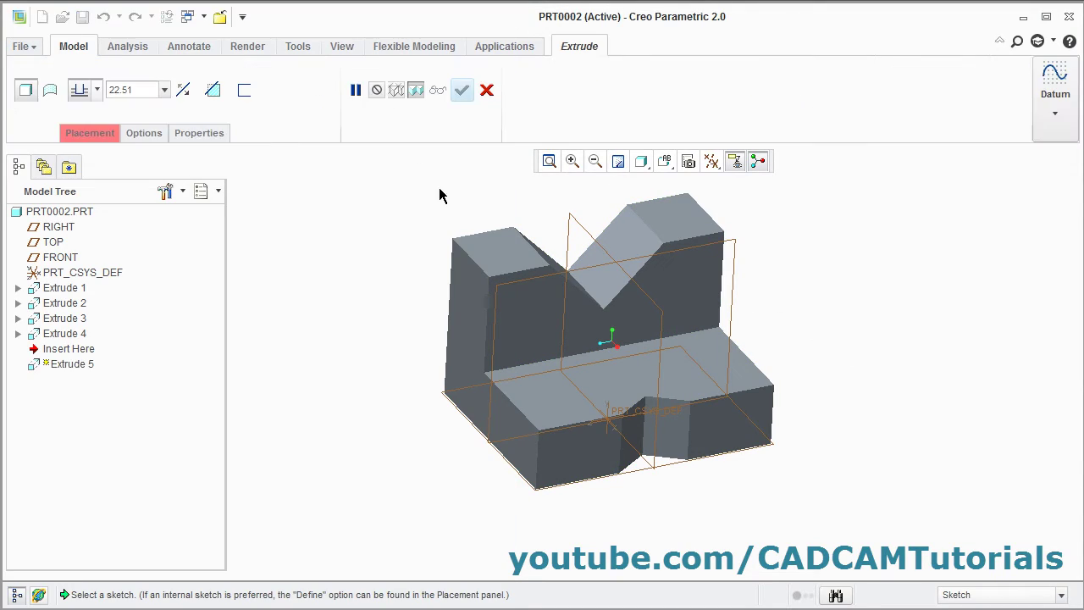
- Sketch on the part's left face, adding the step's corner edges and right edge as references
click(470, 358)
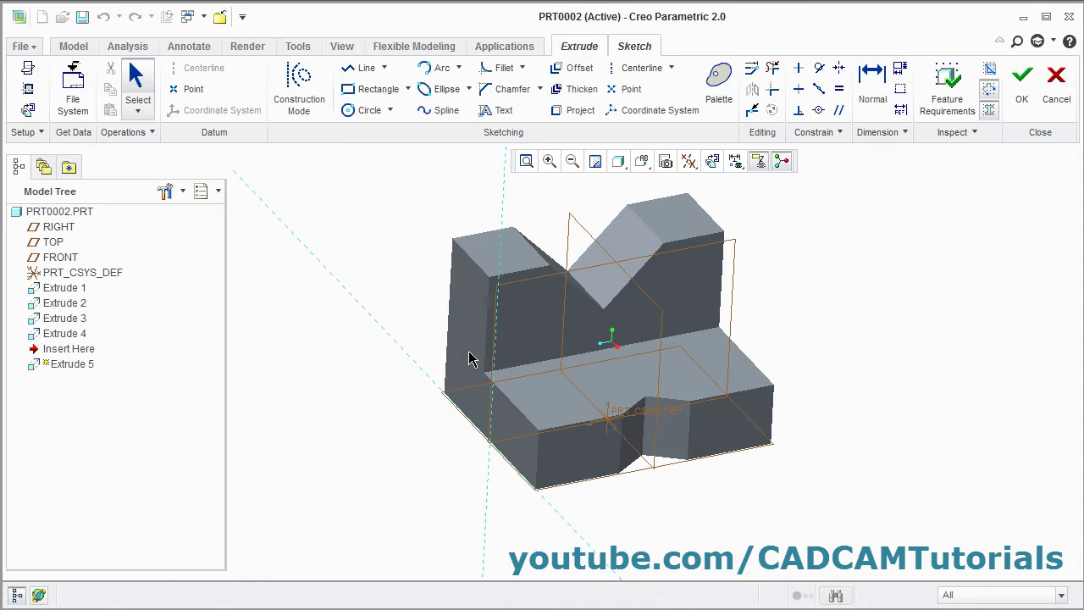
click(712, 160)
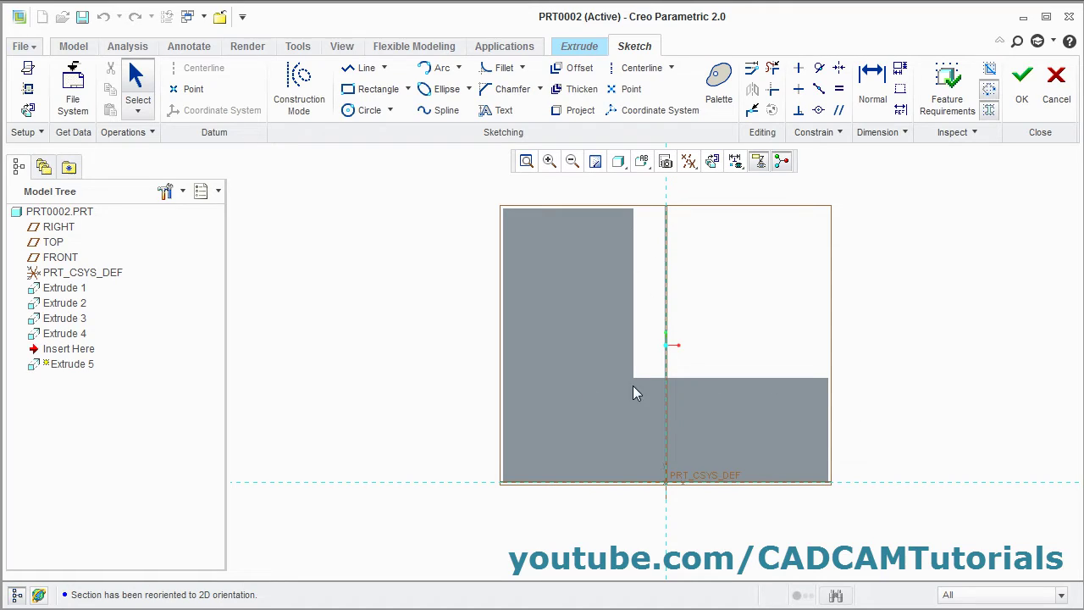
click(28, 88)
click(632, 233)
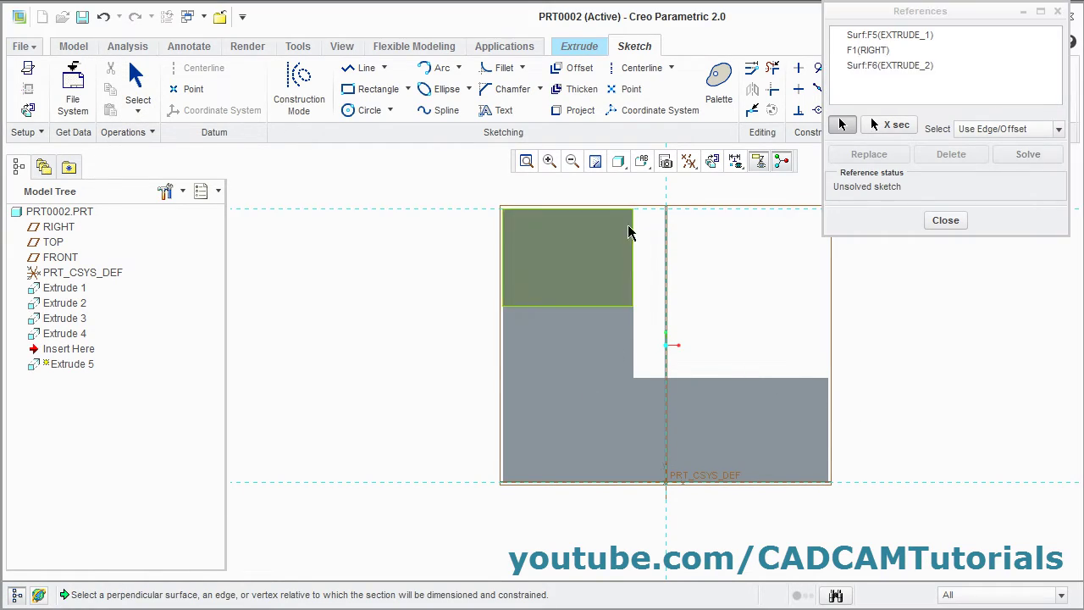
click(634, 248)
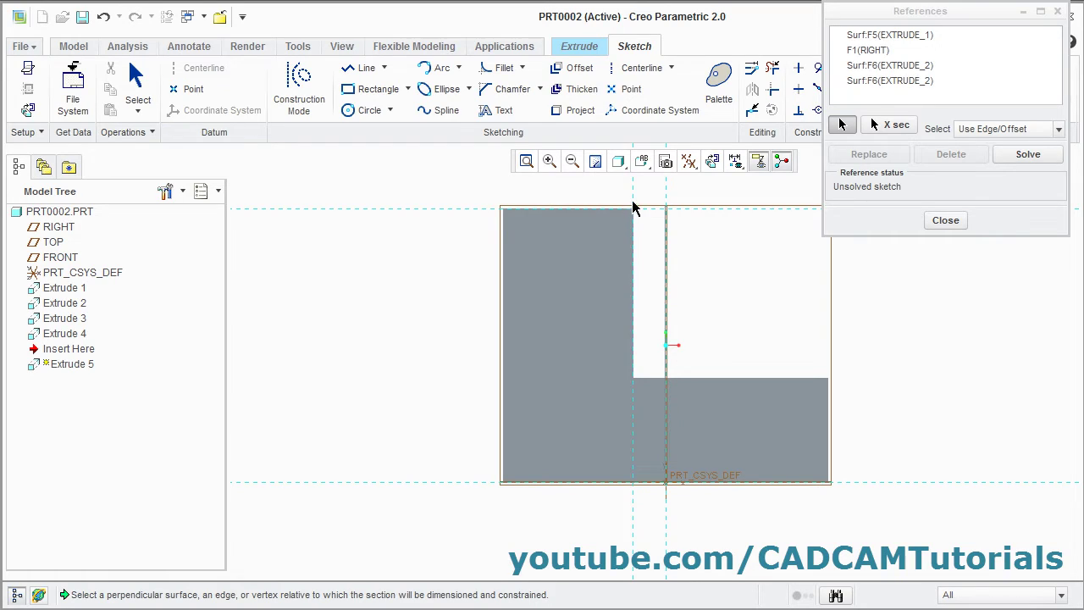
click(753, 378)
click(828, 412)
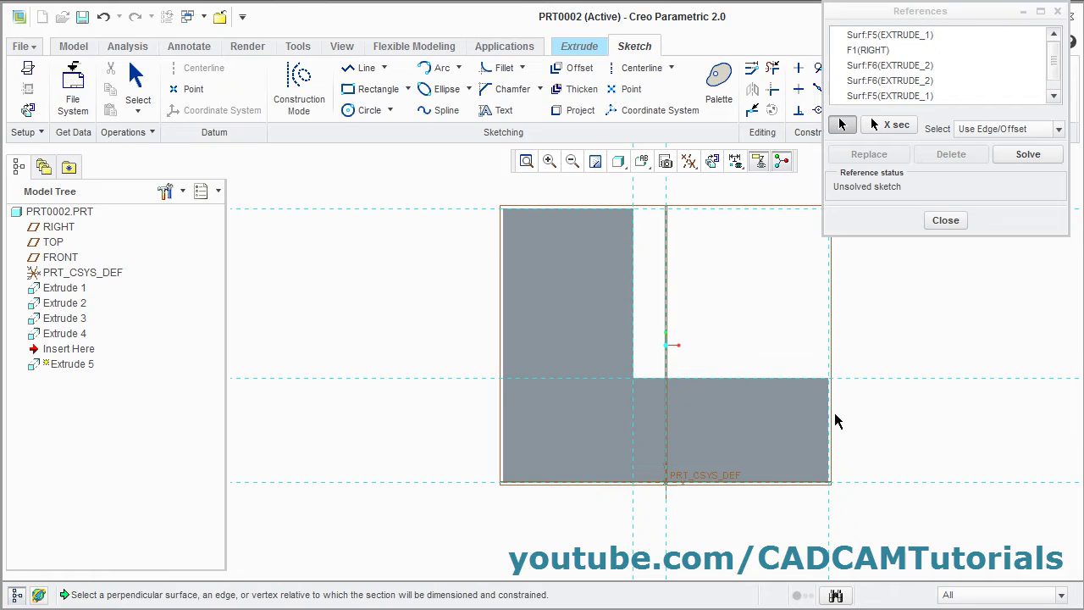
middle_click(910, 325)
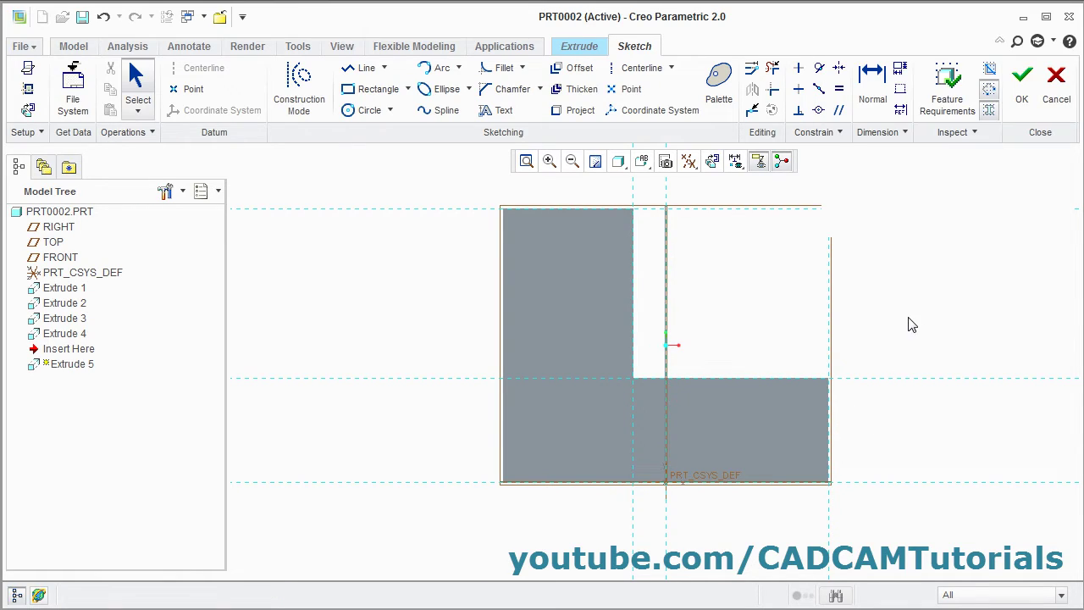
- Draw a closed right triangle spanning the step's inside corner and accept the sketch
click(364, 68)
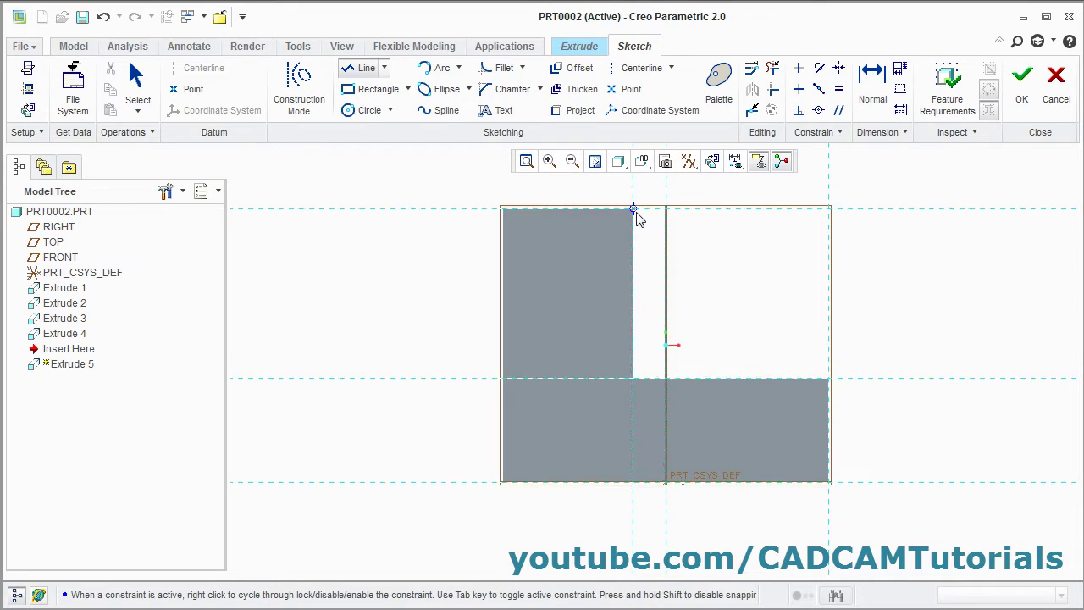
click(633, 209)
click(828, 379)
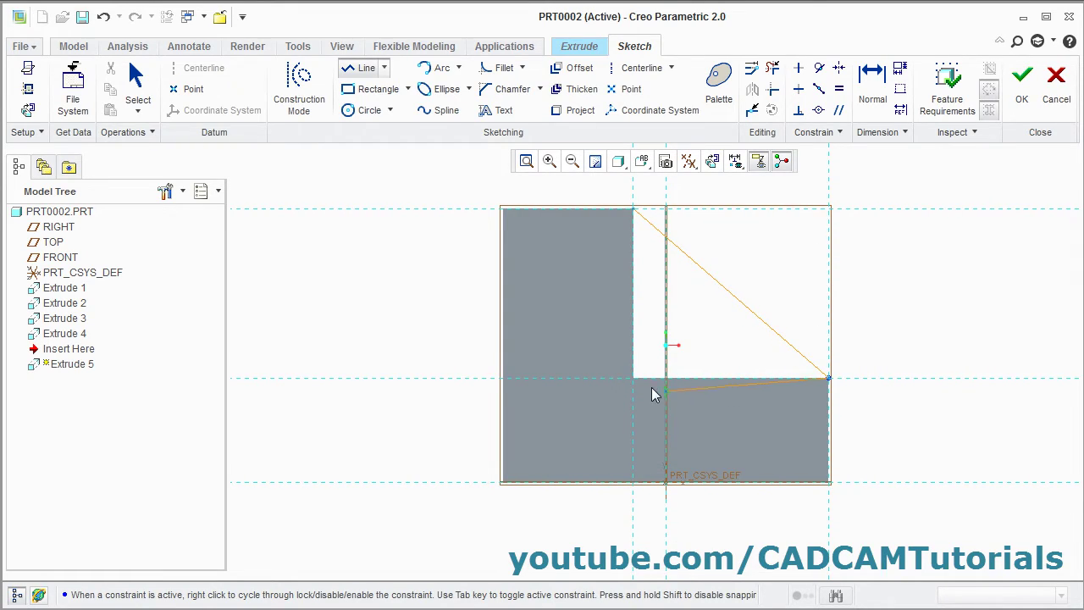
click(632, 379)
click(635, 210)
middle_click(780, 284)
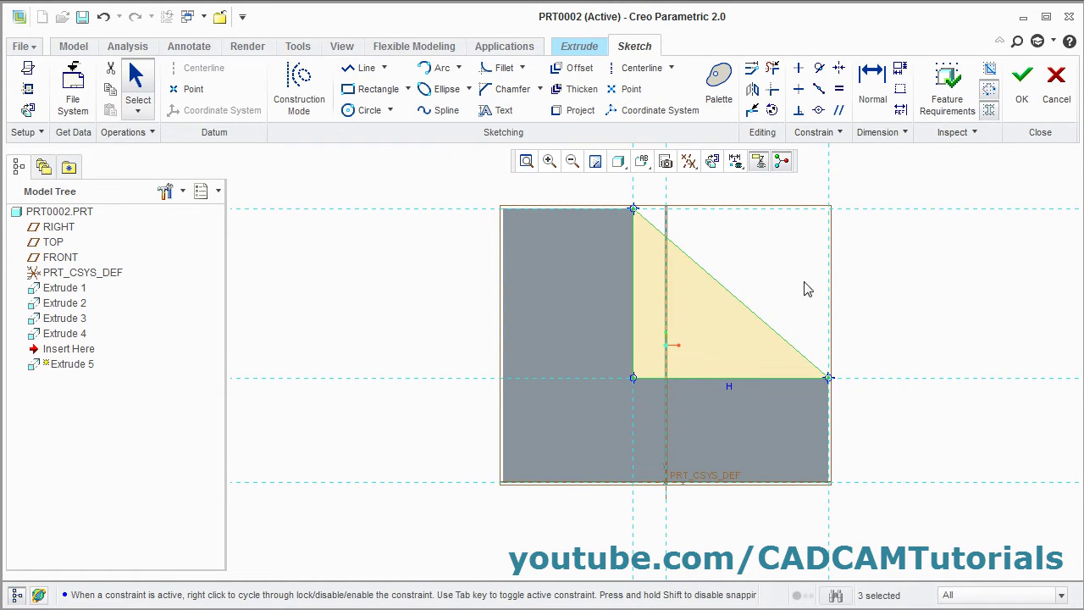
click(1023, 80)
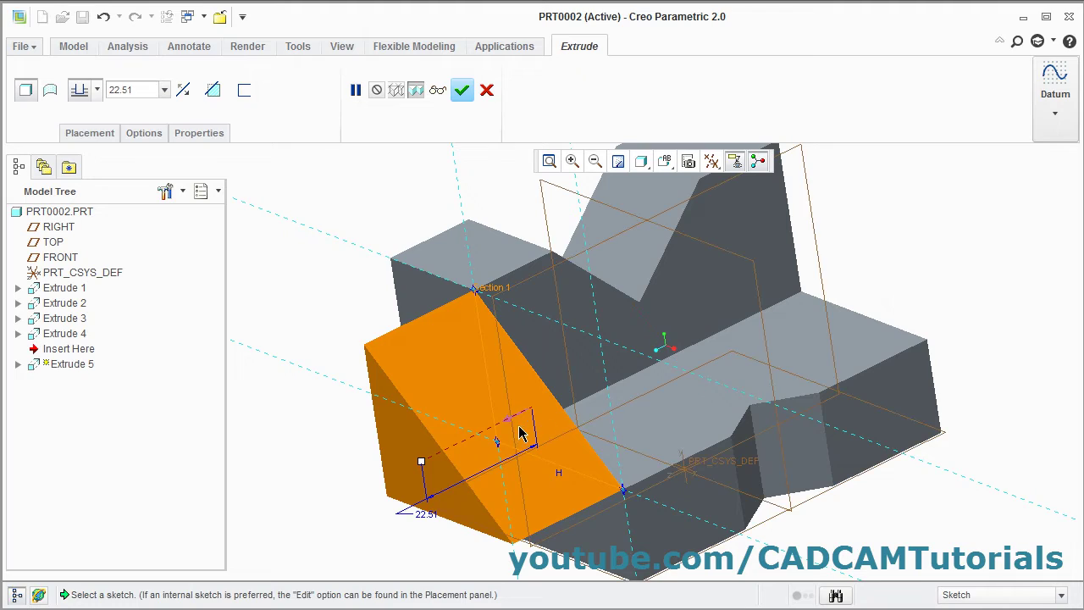
- Flip the wedge direction and finish Extrude 5 at a depth of 9
click(511, 431)
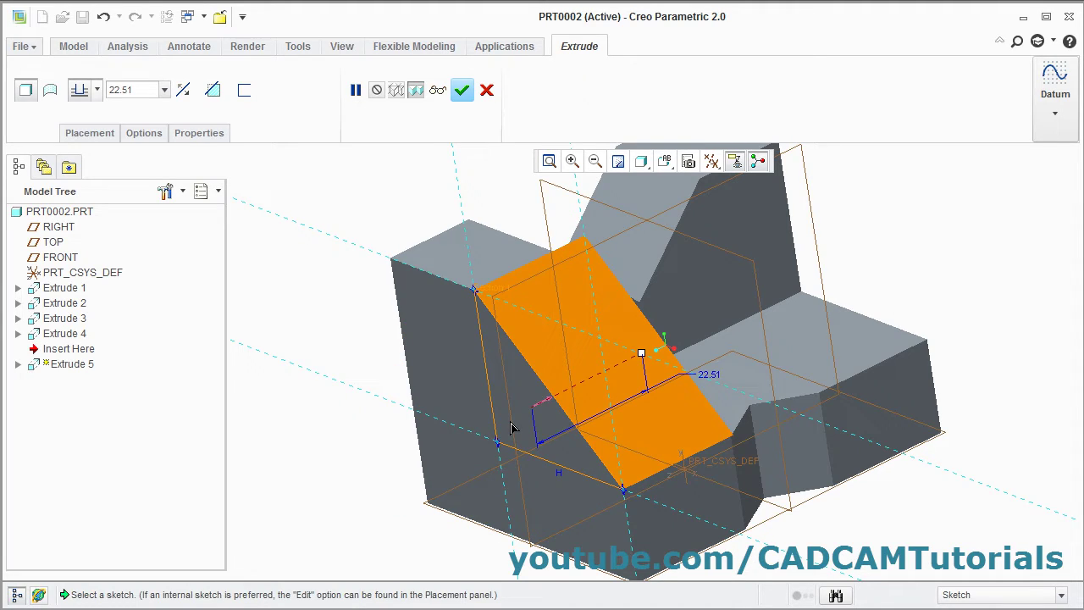
double_click(141, 92)
text(9)
key(Return)
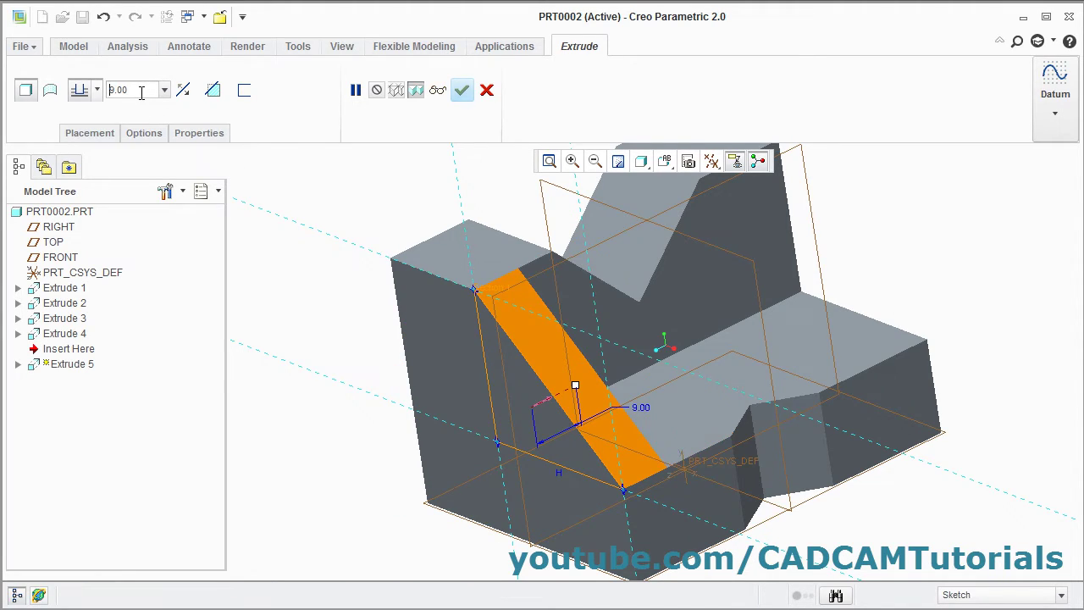
click(461, 91)
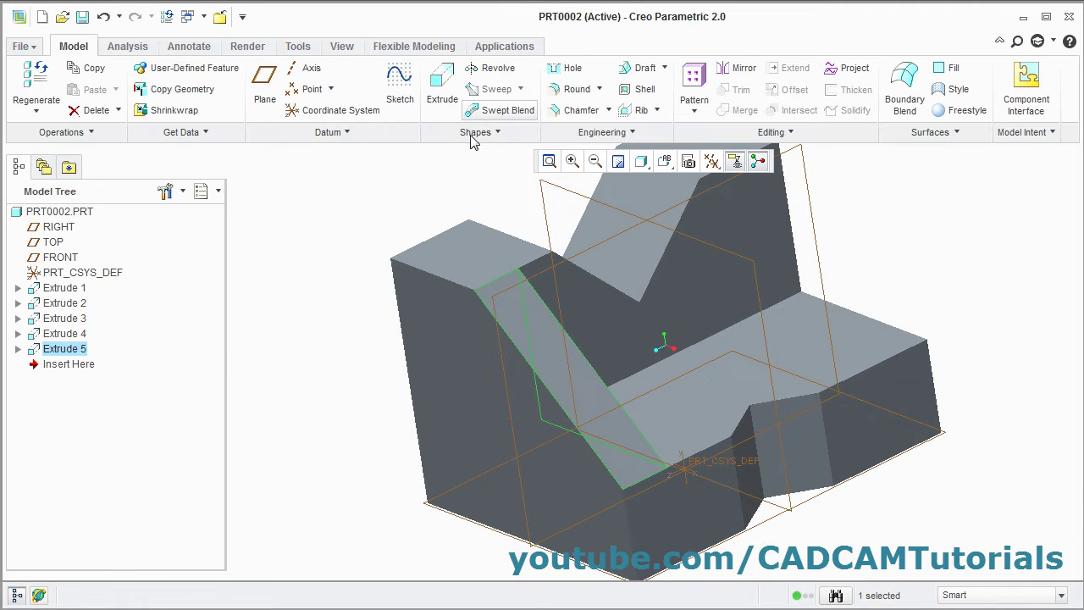
middle_drag(509, 310, 700, 416)
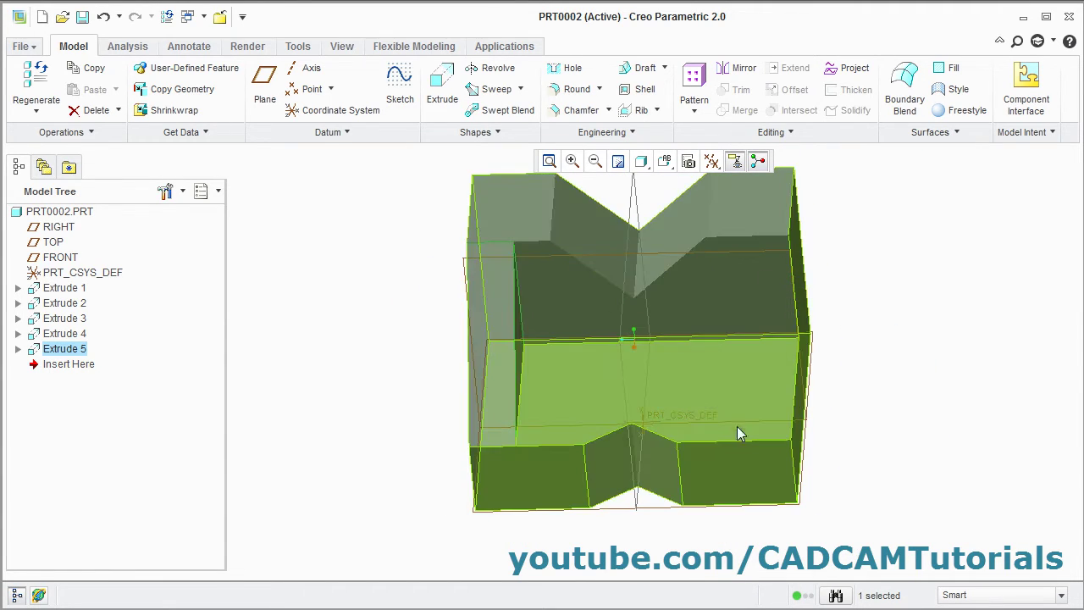
middle_drag(816, 389, 829, 369)
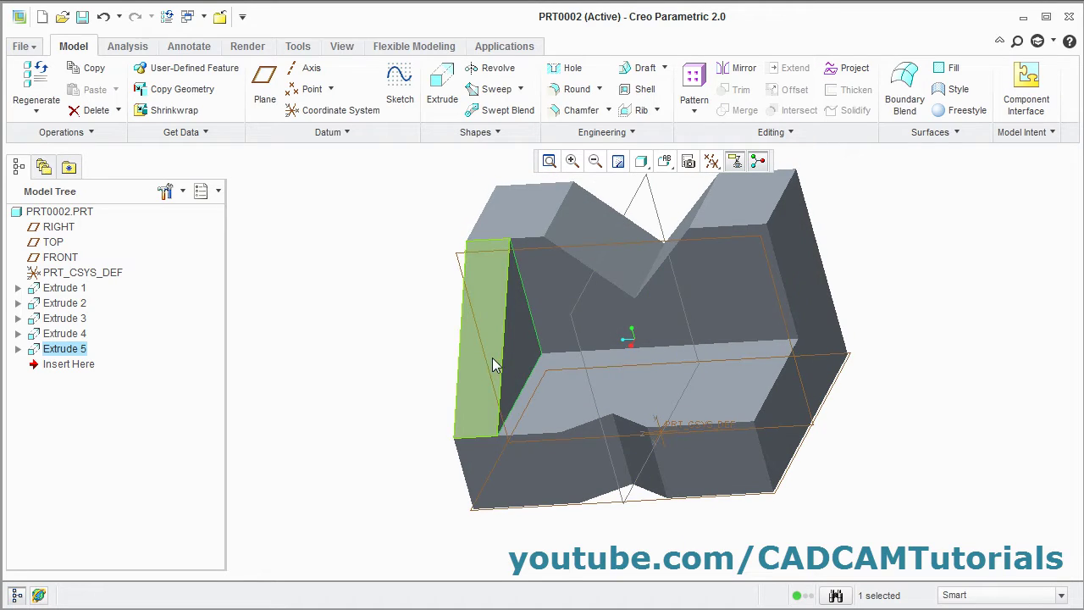
- Mirror Extrude 5 across the FRONT plane, then check it against the reference drawing
click(332, 333)
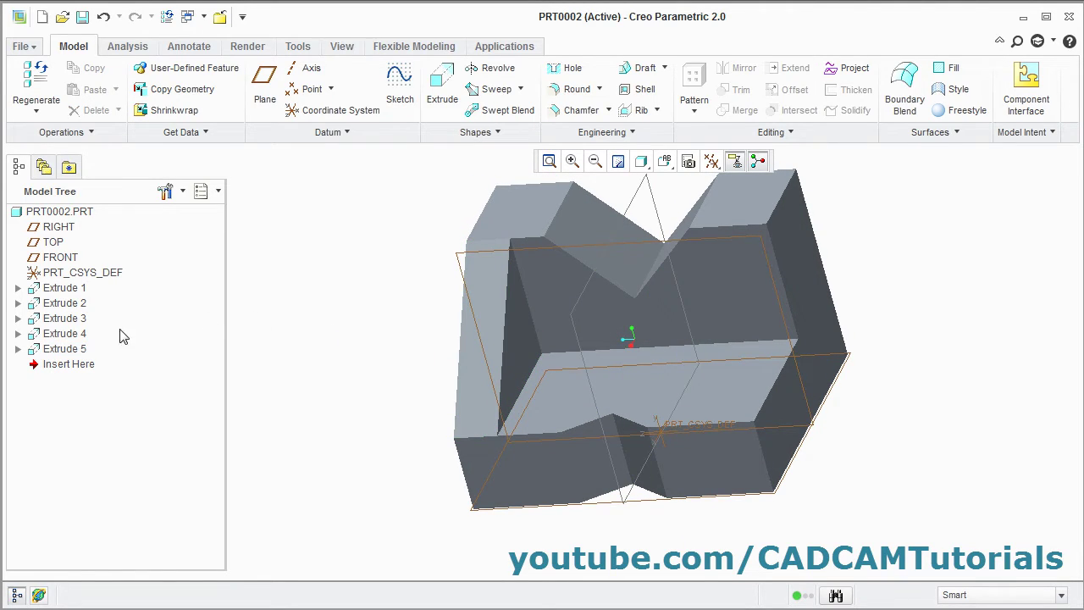
click(59, 349)
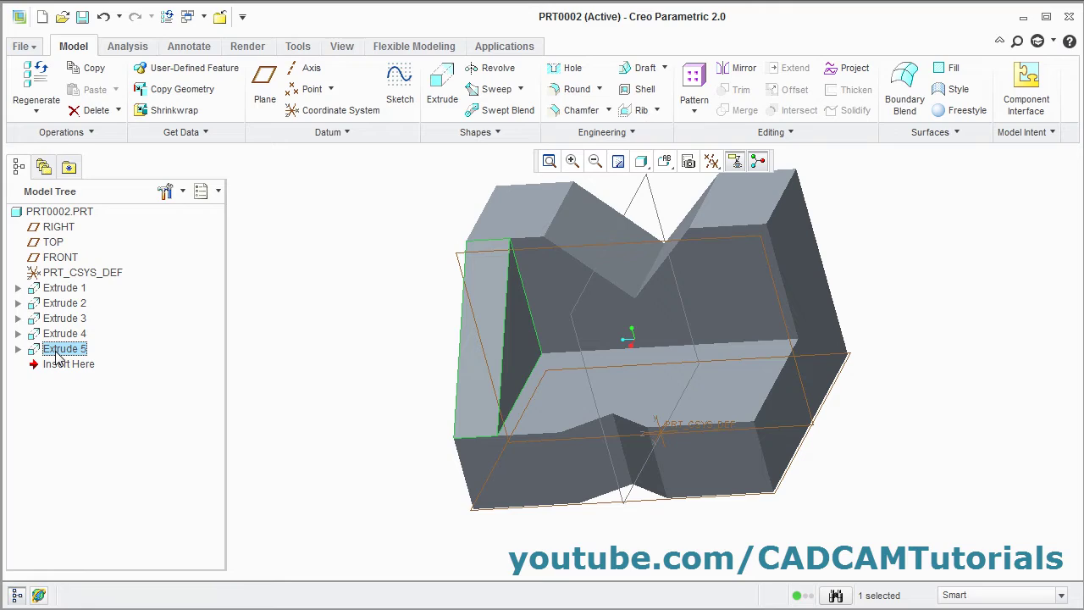
click(739, 69)
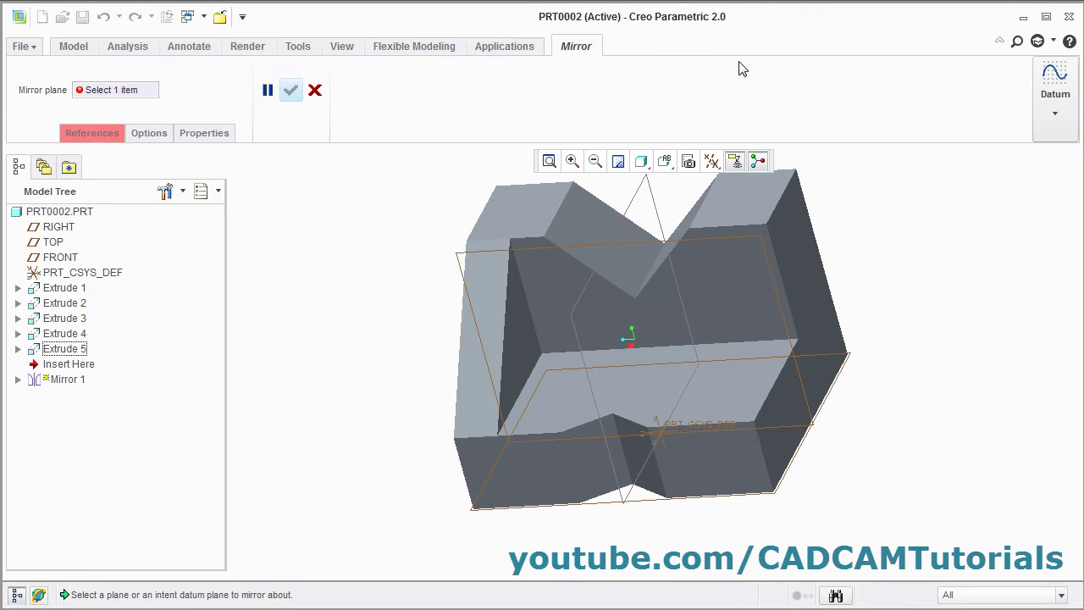
click(637, 203)
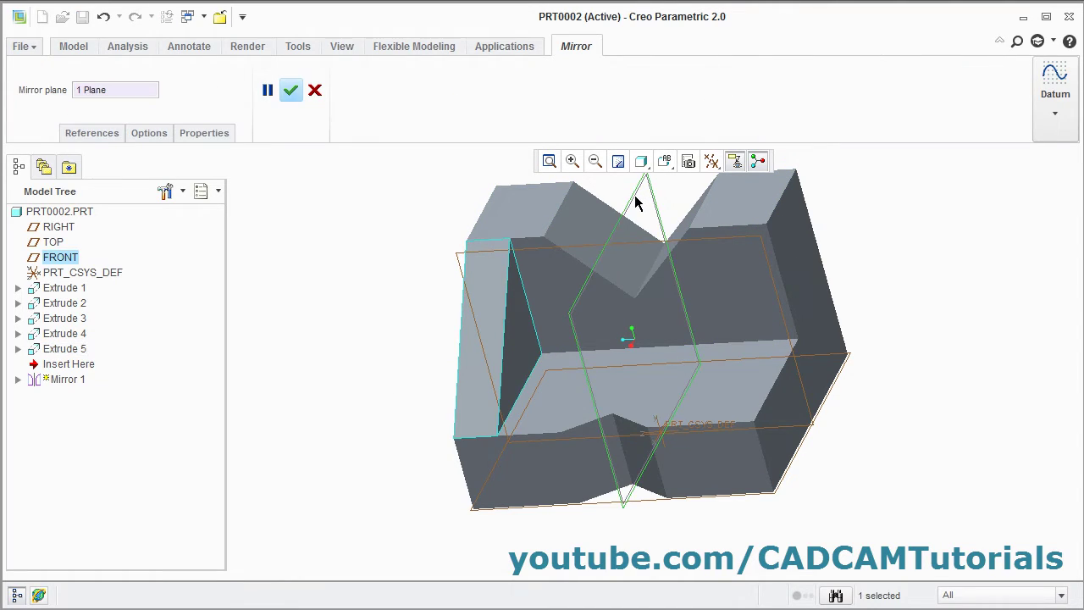
click(292, 90)
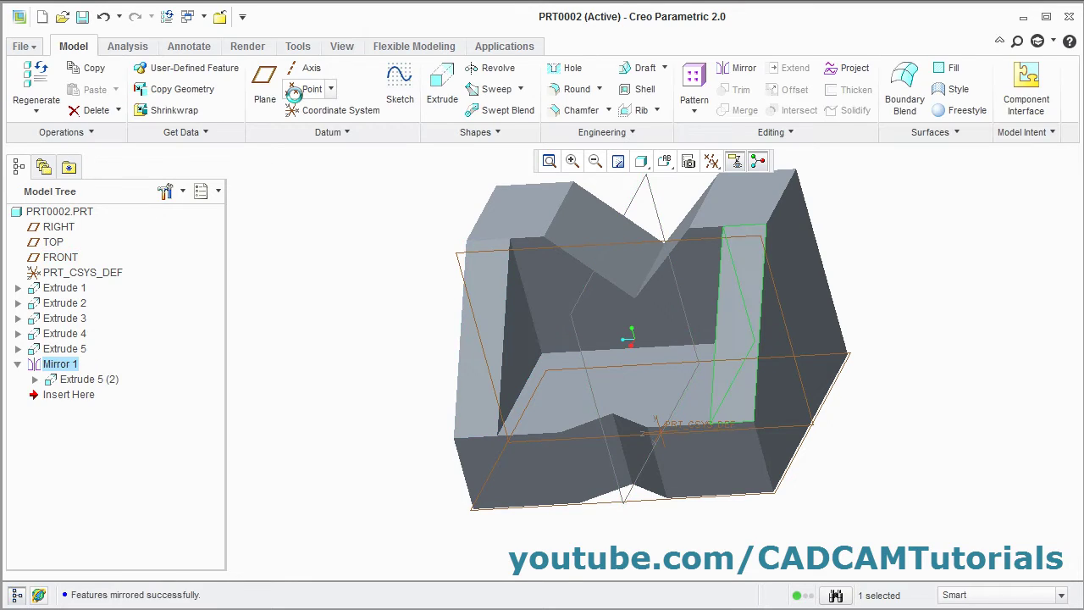
key(alt+Tab)
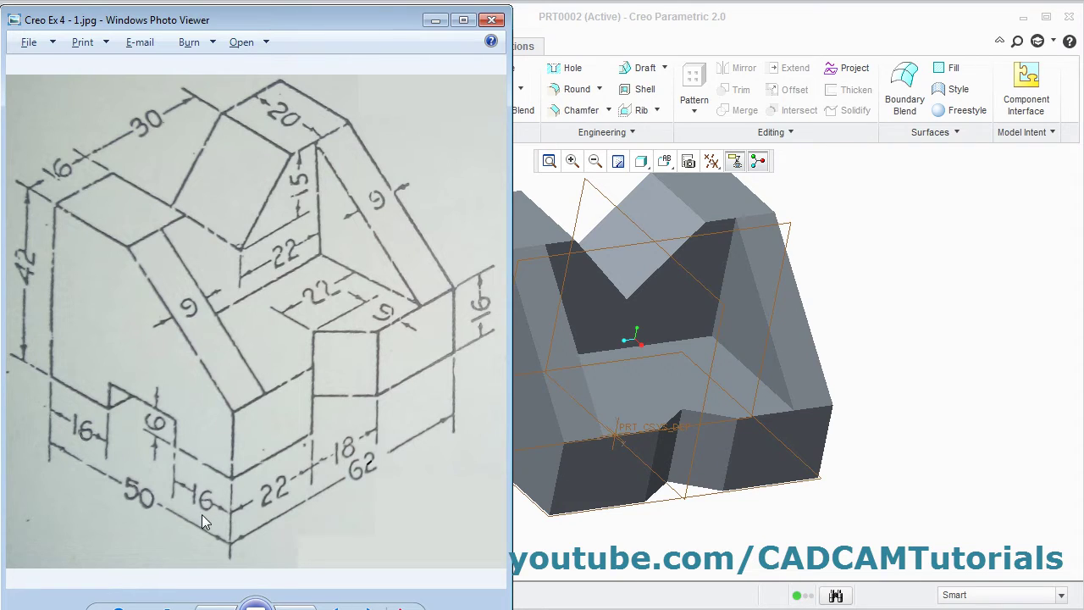
key(alt+Tab)
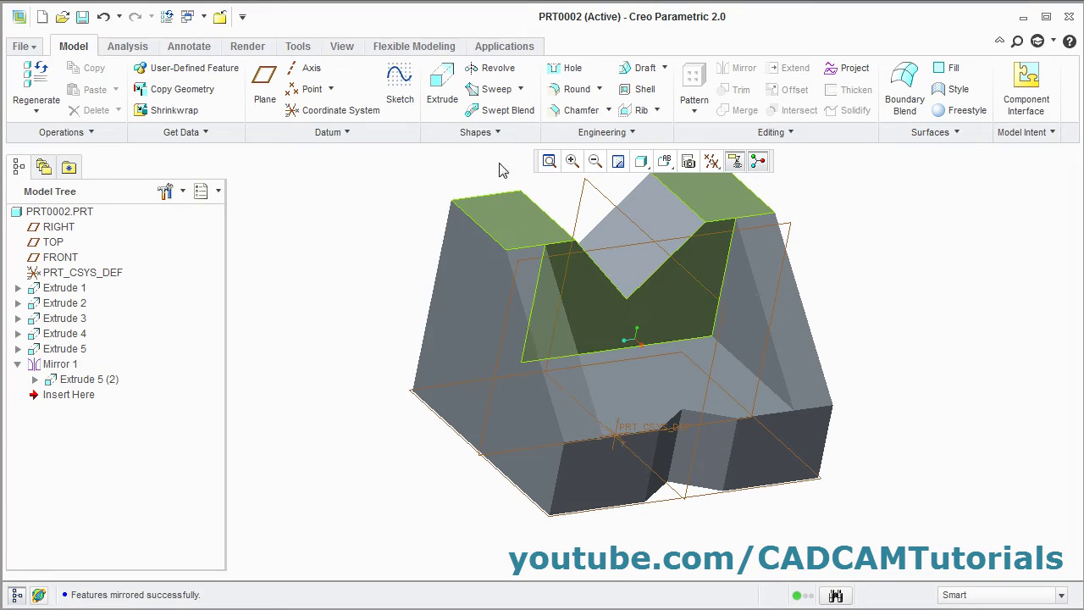
- Start a new extrusion on the left face with a 6-tall rectangle on the bottom edge
click(443, 89)
click(502, 441)
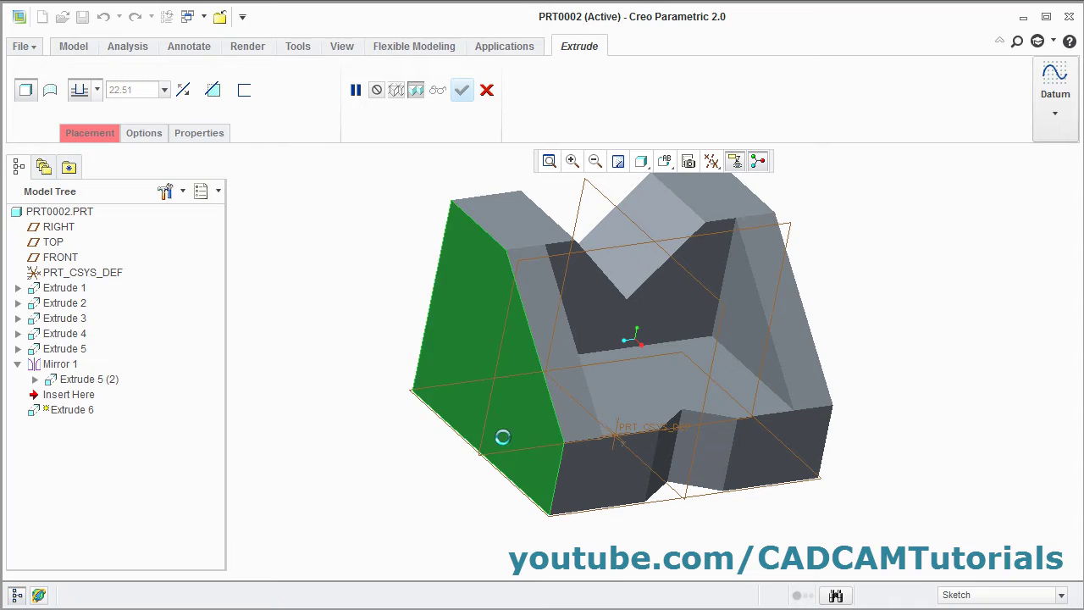
click(711, 164)
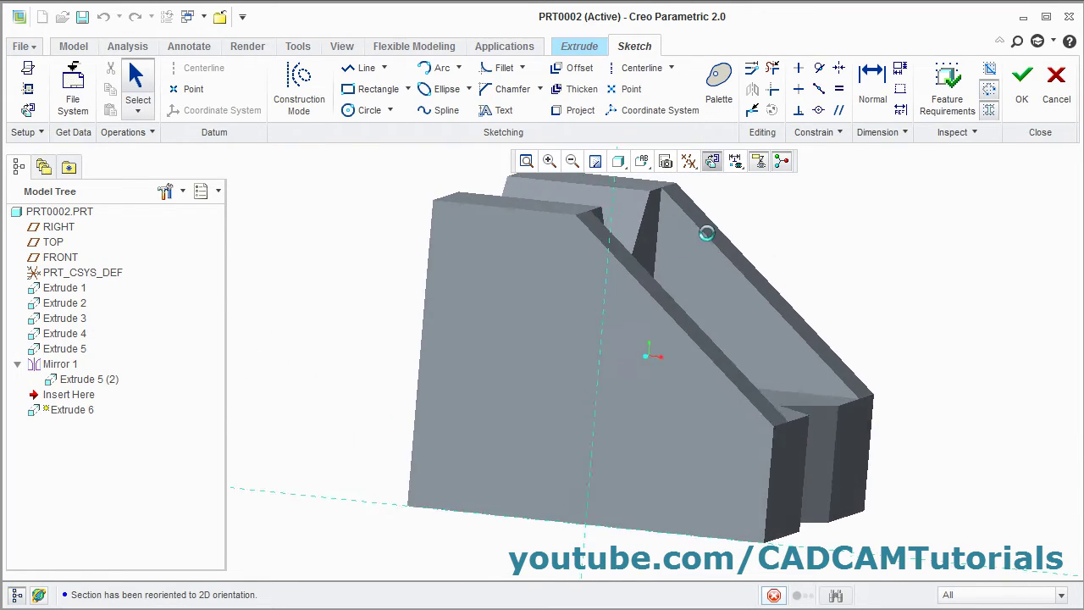
click(369, 92)
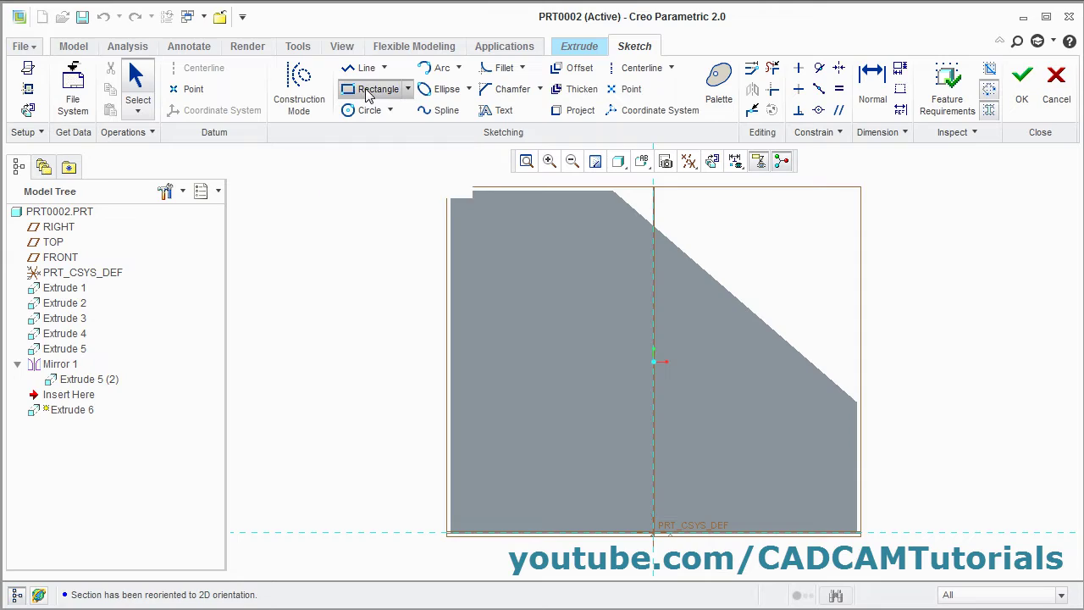
click(569, 532)
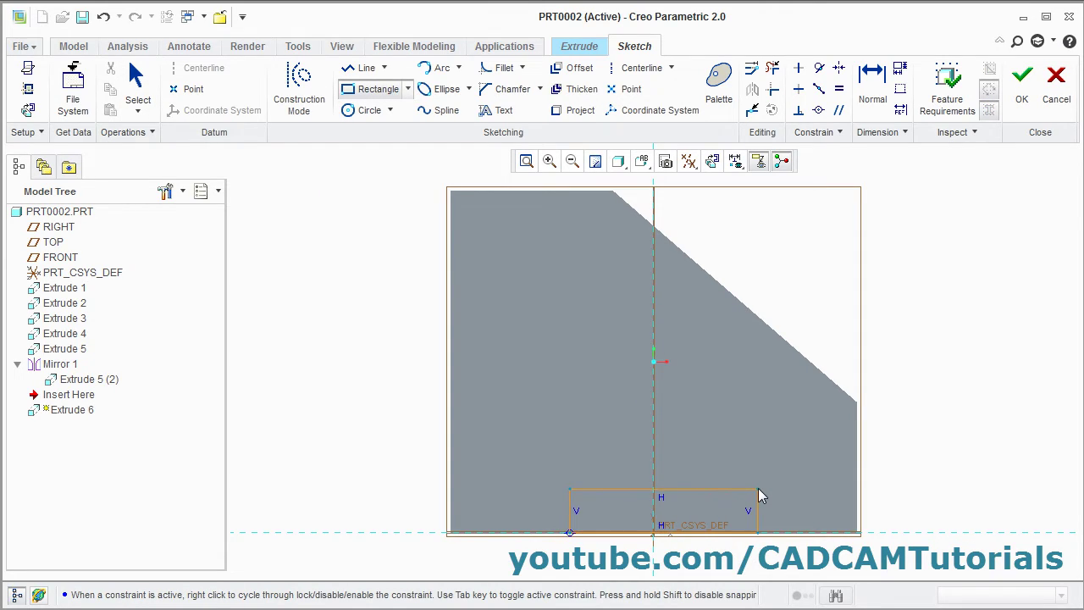
middle_click(960, 383)
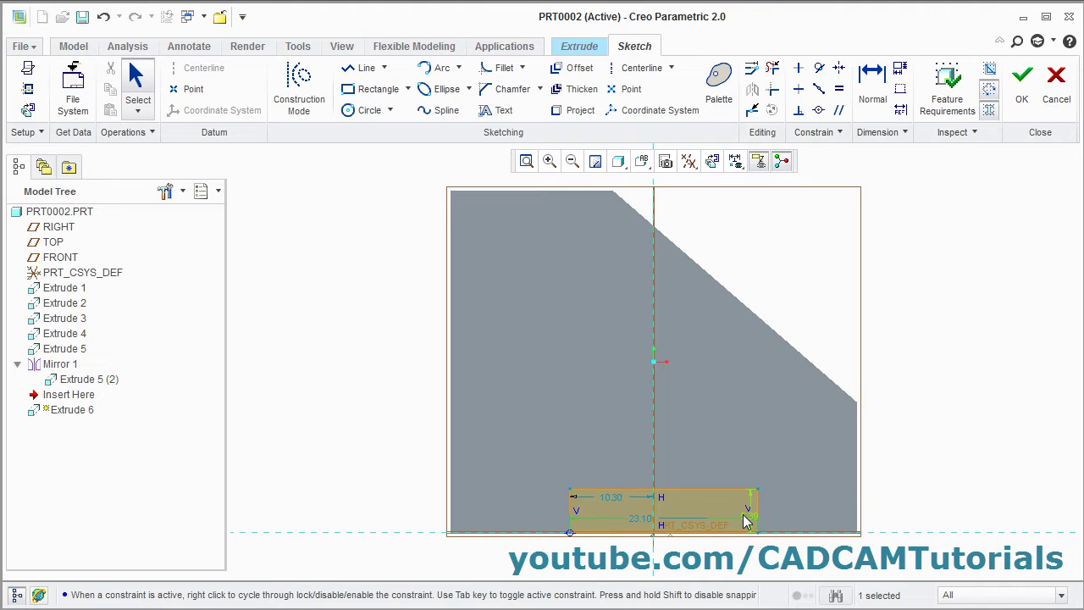
double_click(742, 514)
text(6)
key(Return)
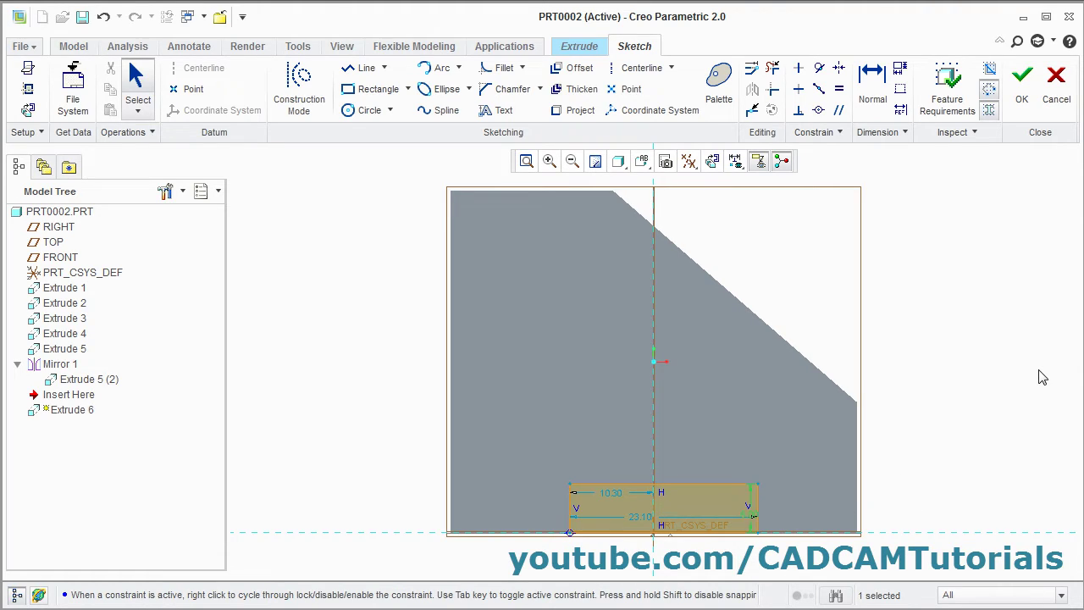
- Dimension the rectangle 16 from both the right and left part edges, then finish the sketch
click(875, 100)
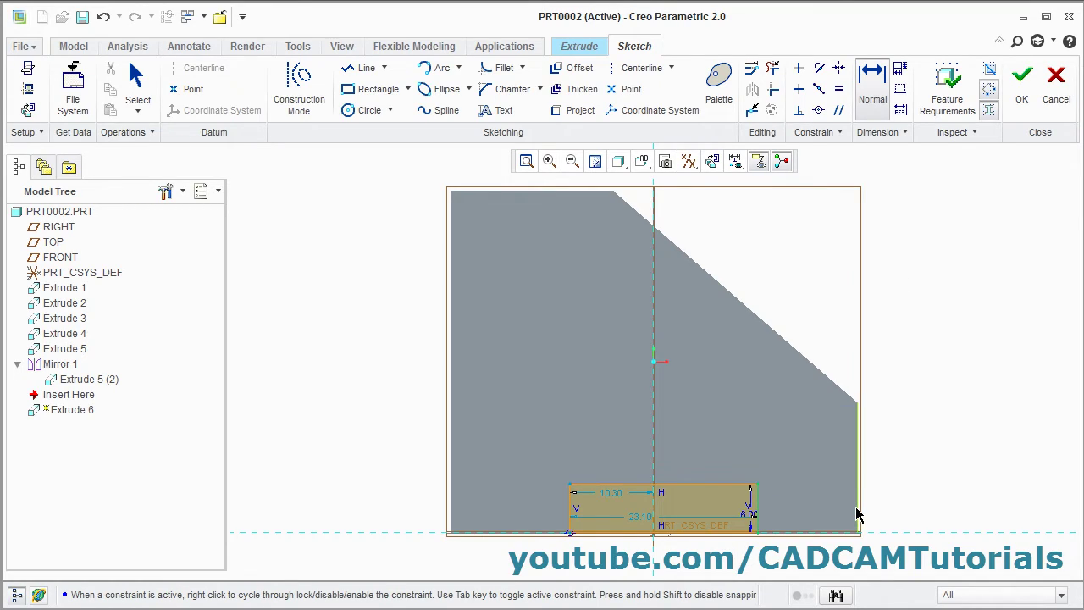
middle_click(794, 298)
text(16)
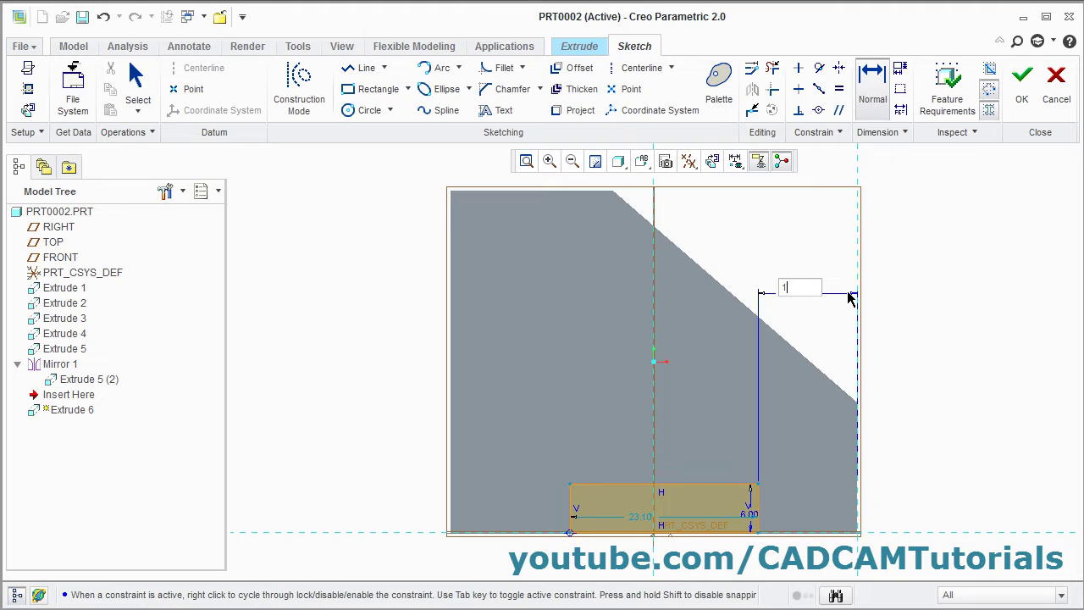
key(Return)
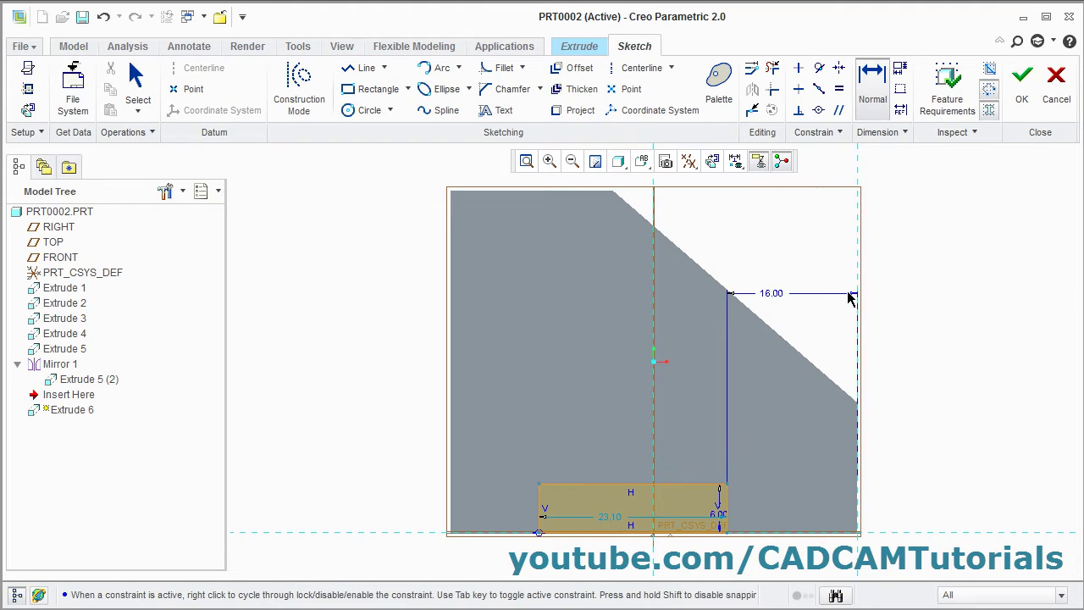
click(451, 518)
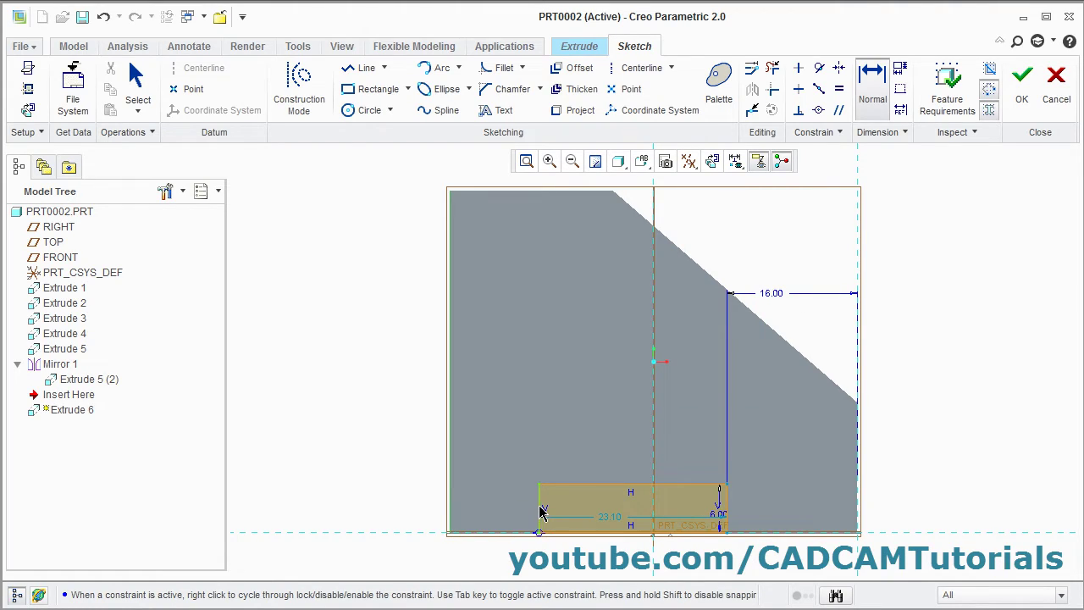
middle_click(501, 338)
text(16)
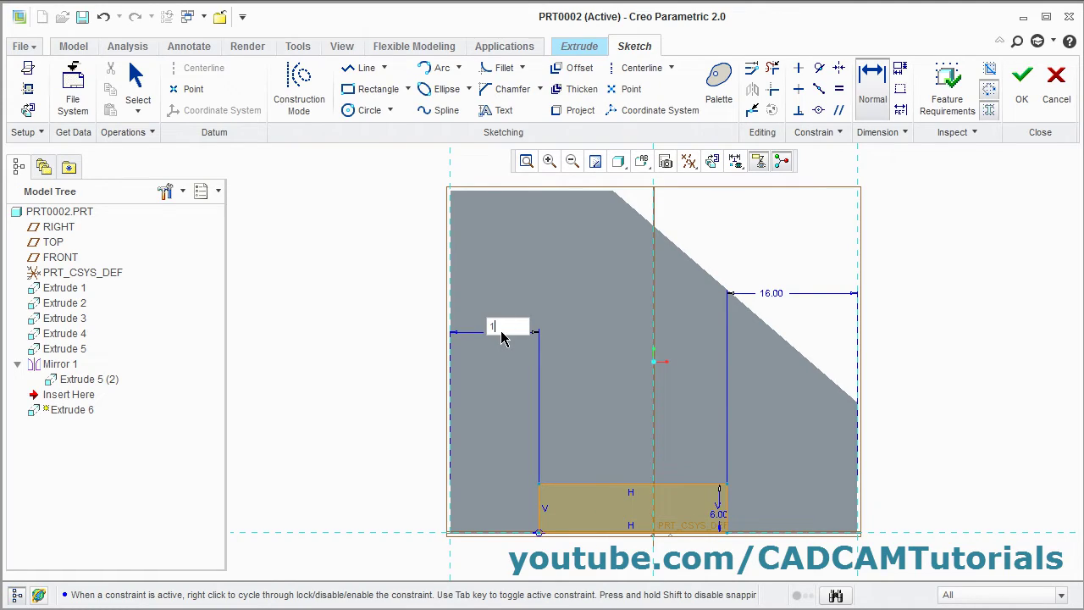
key(Return)
click(1022, 85)
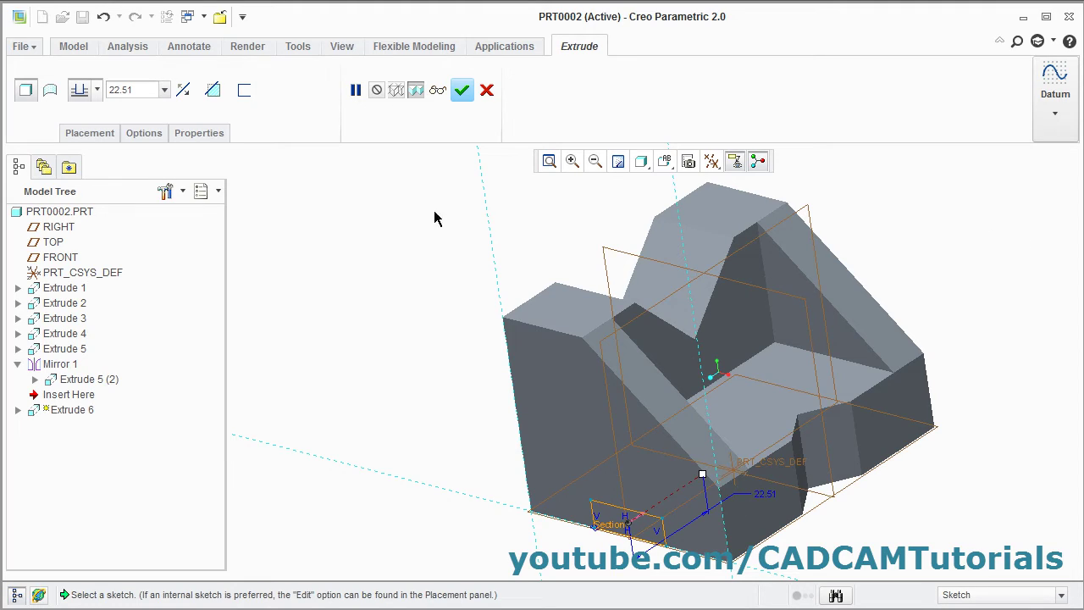
- Make Extrude 6 a through-all material-removing cut, then rotate to inspect the rectangular slot
click(98, 93)
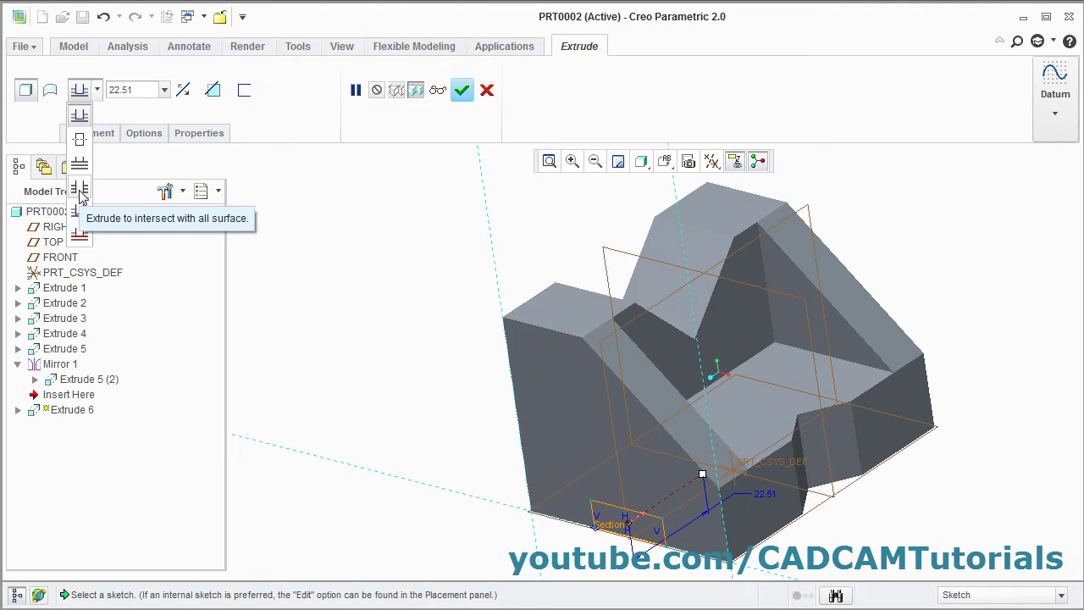
click(79, 190)
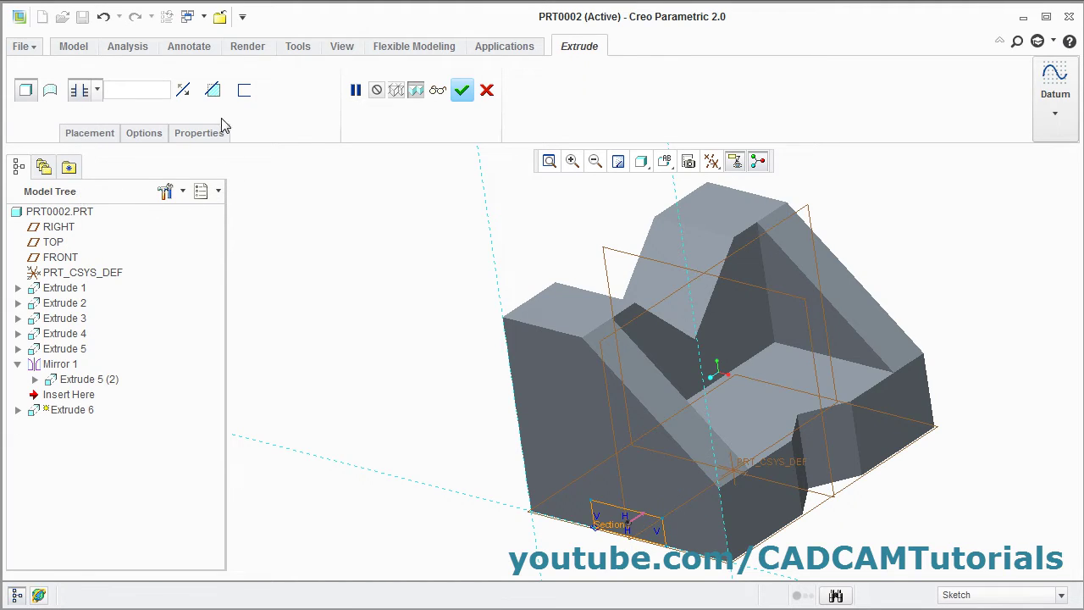
click(212, 90)
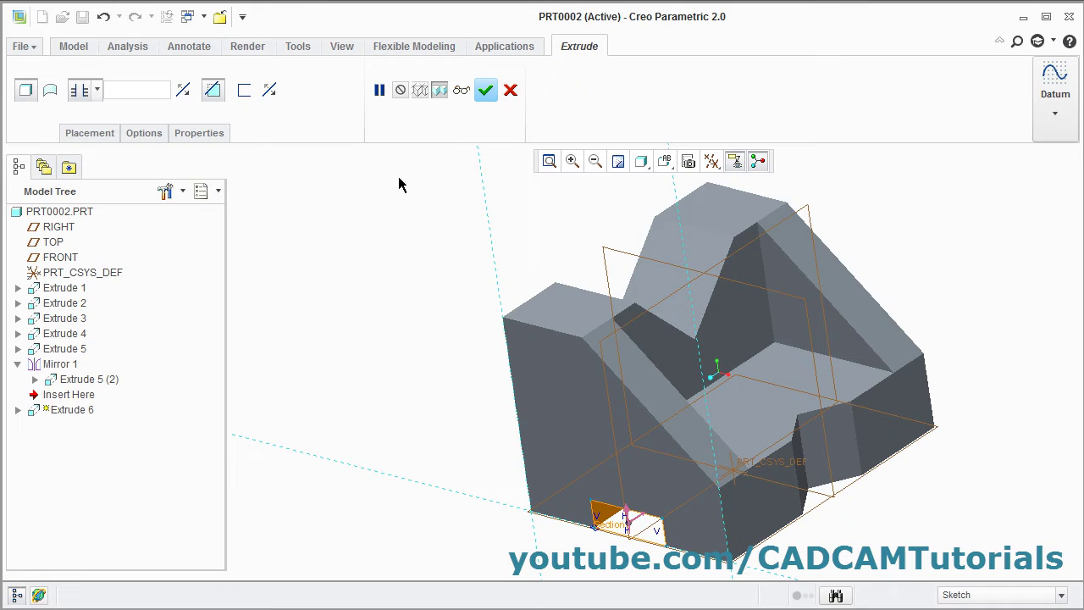
click(490, 94)
click(409, 371)
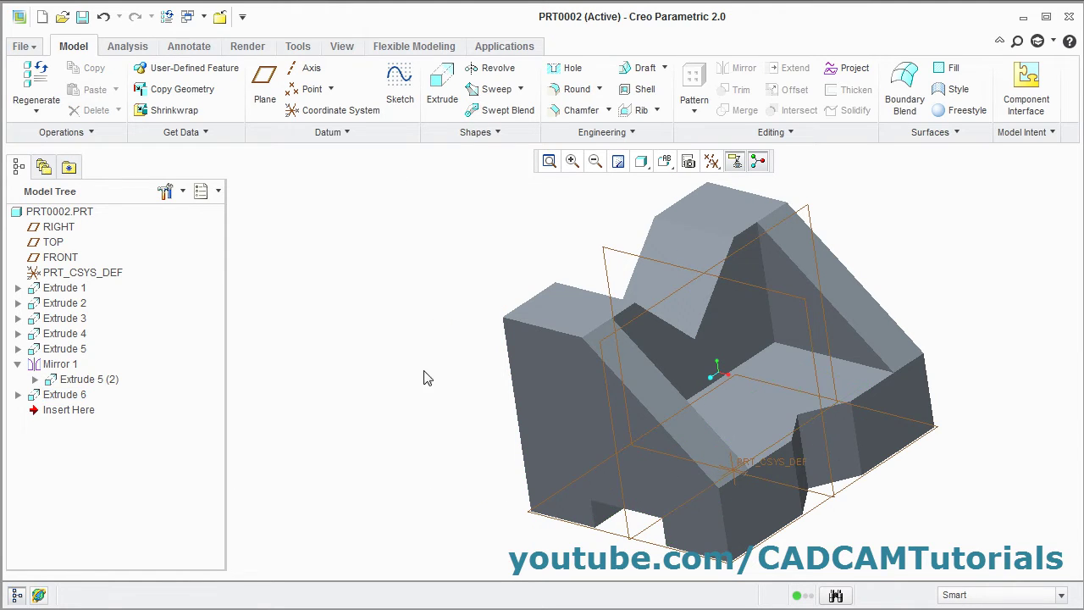
mouse_move(426, 375)
middle_down()
mouse_move(458, 307)
mouse_move(419, 380)
middle_up()
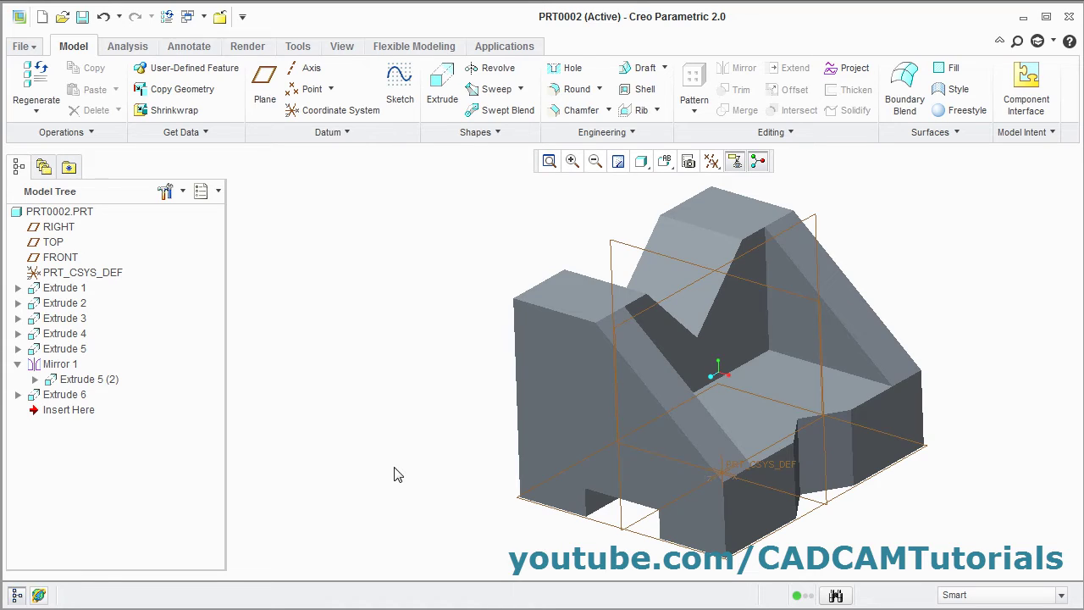
- Save PRT0002 and close it
click(83, 17)
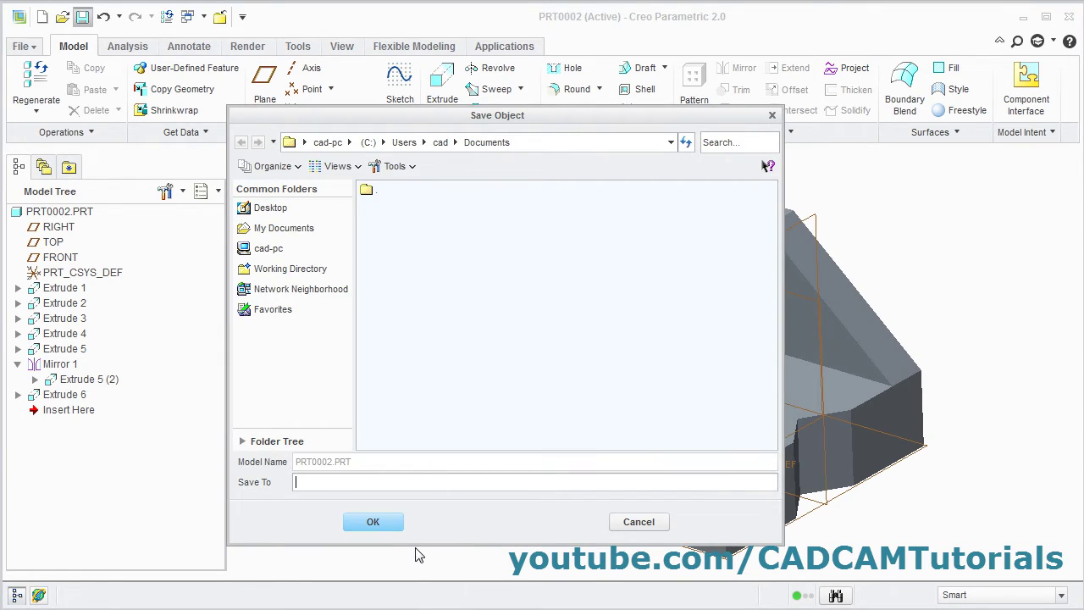
click(380, 523)
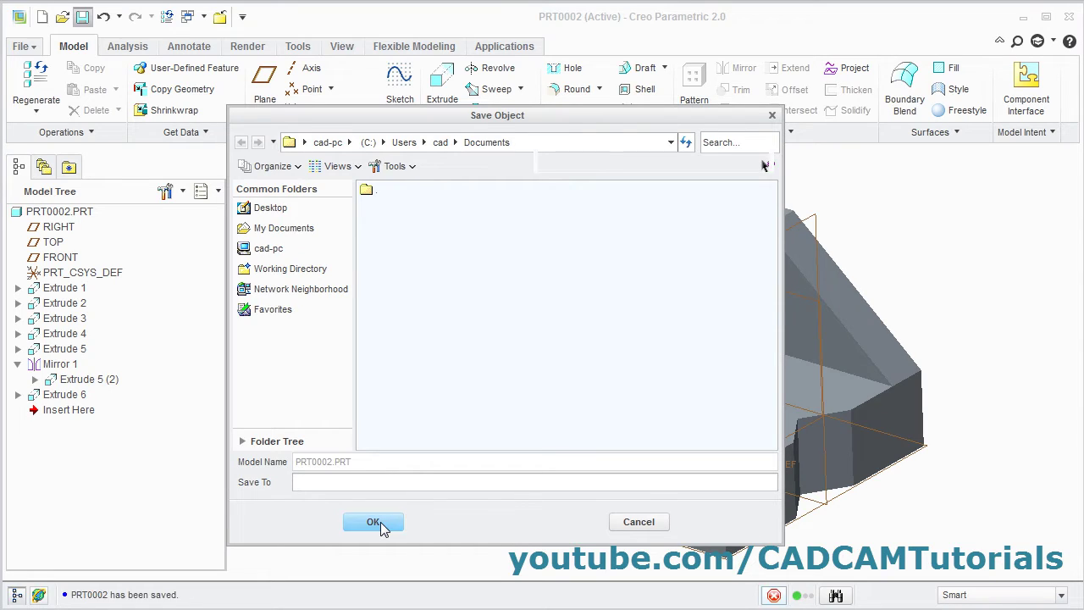
click(23, 46)
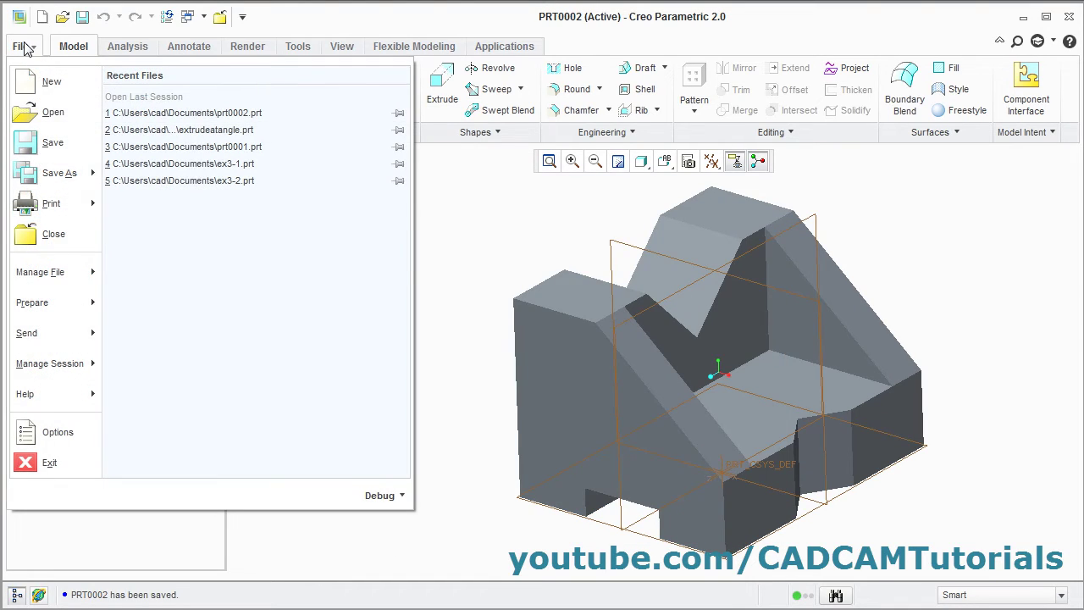
click(51, 235)
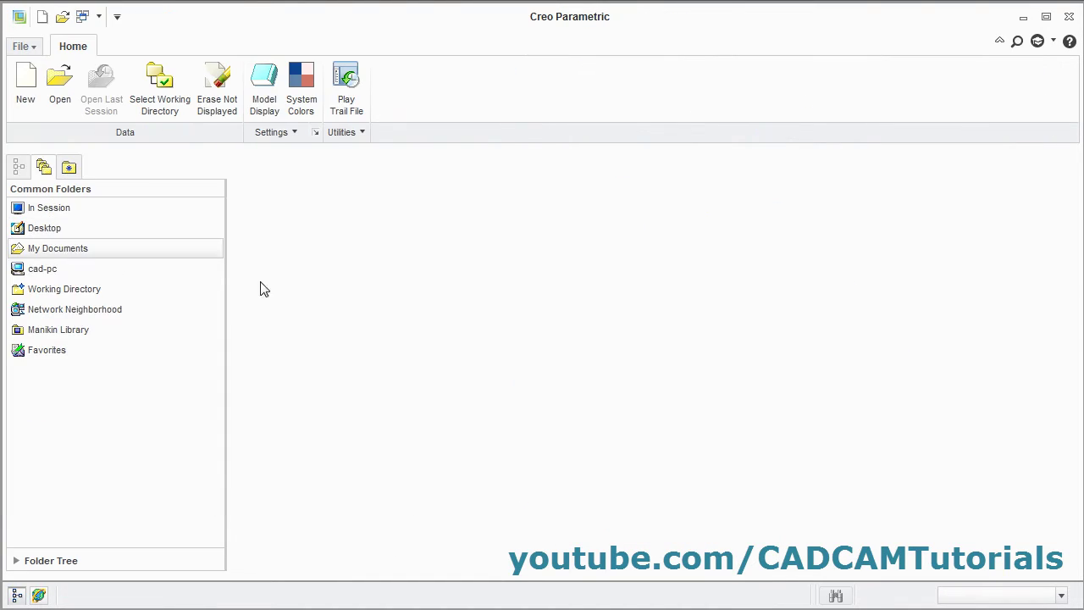
- Create new solid part PRT0003 from the mmns_part_solid template, then view the reference drawing
click(21, 95)
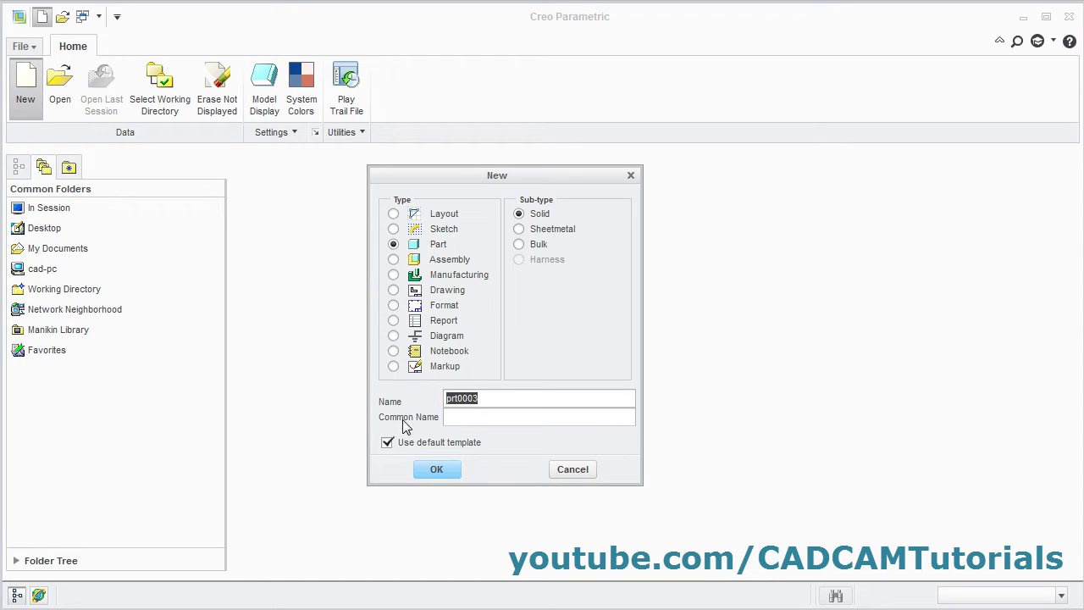
click(394, 444)
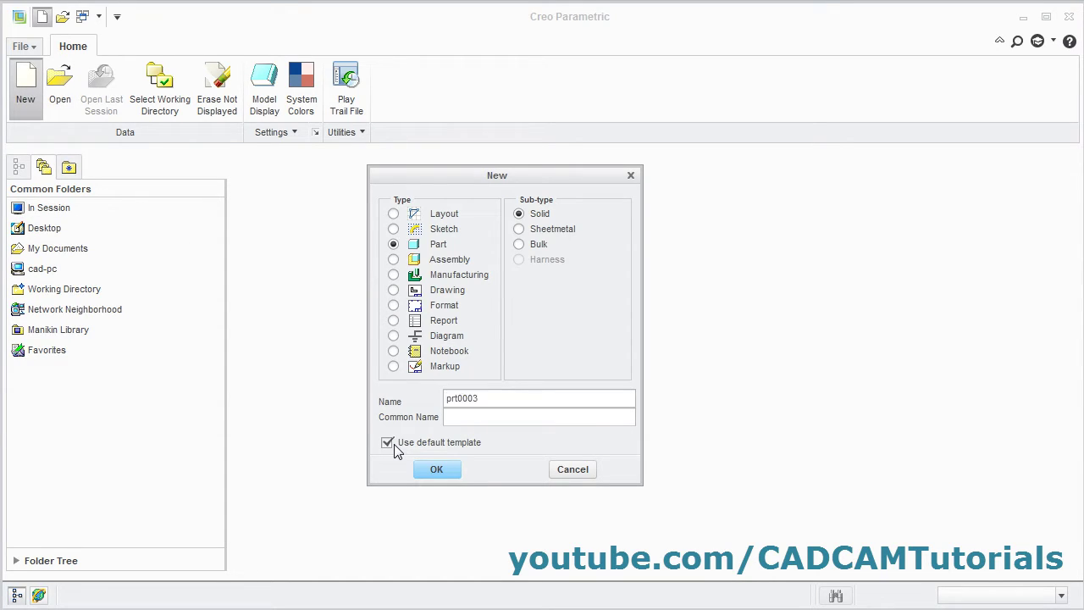
click(445, 470)
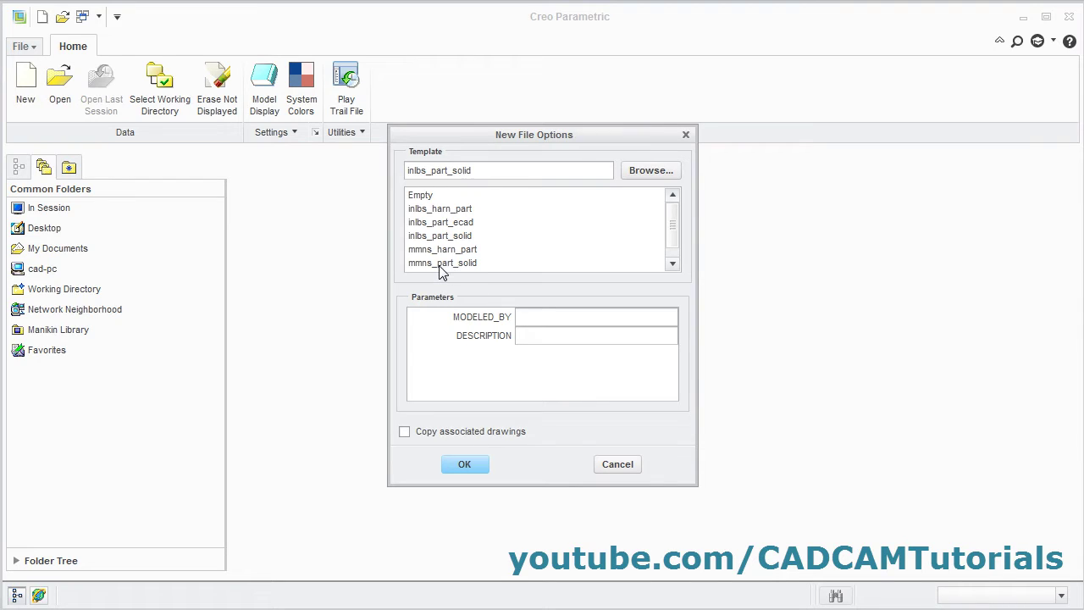
double_click(441, 263)
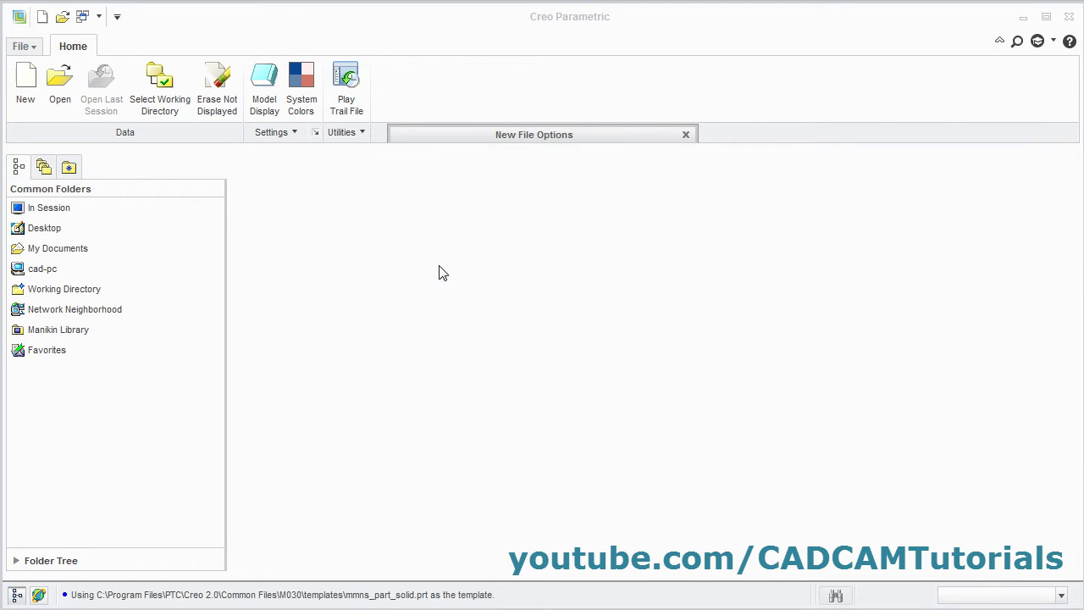
key(alt+Tab)
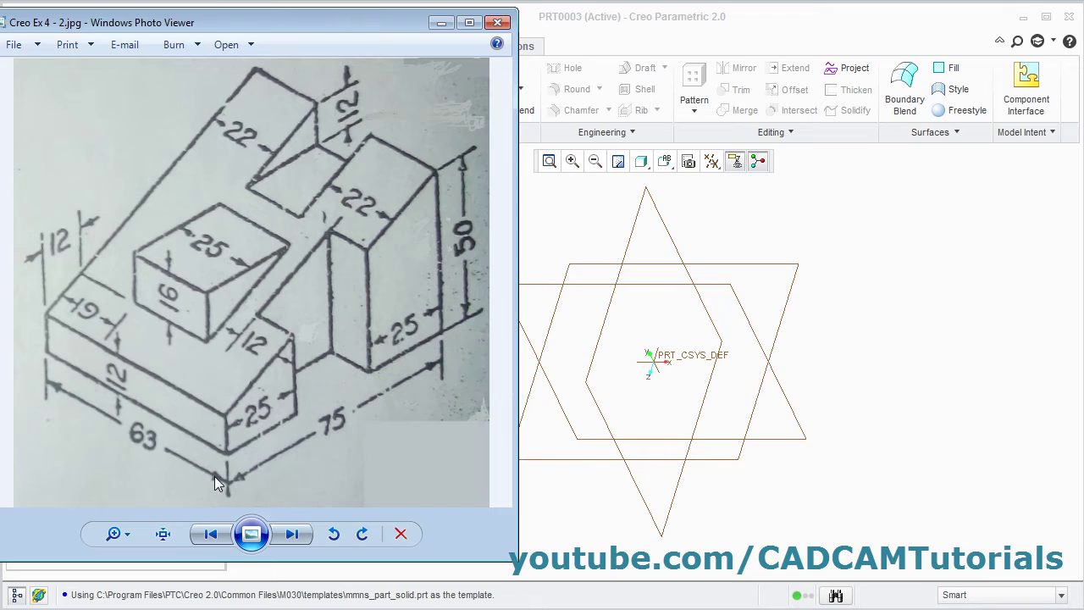
- Start an extrusion sketch on the RIGHT datum plane, viewed flat to the screen
key(alt+Tab)
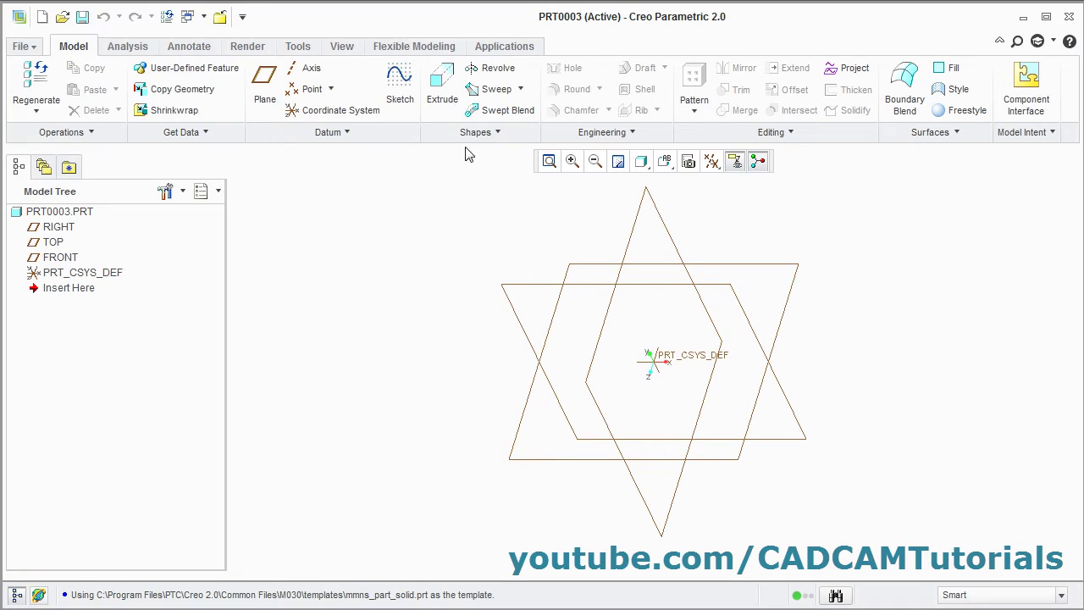
click(443, 90)
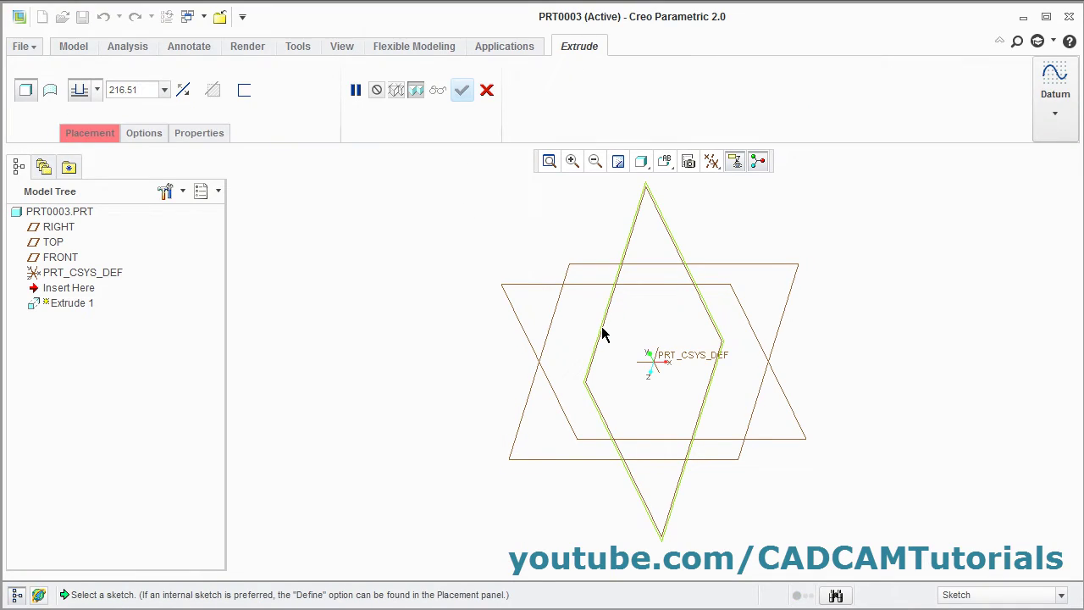
click(602, 332)
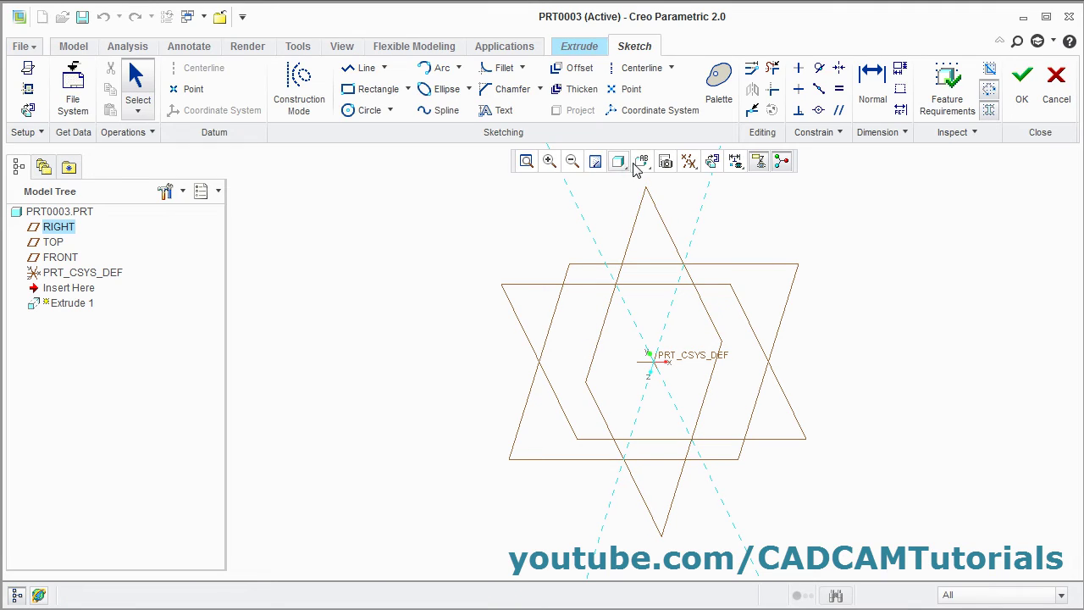
click(711, 161)
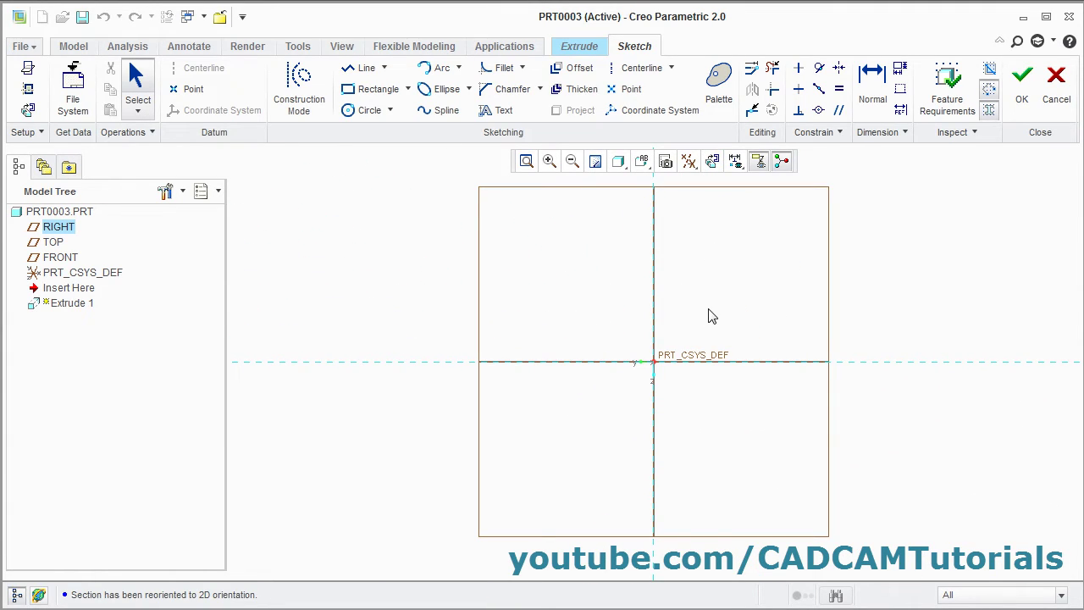
shift+middle_drag(707, 295, 554, 395)
- Draw four lines from the origin forming a closed sloped profile: base, right edge, slope, left edge
key(l)
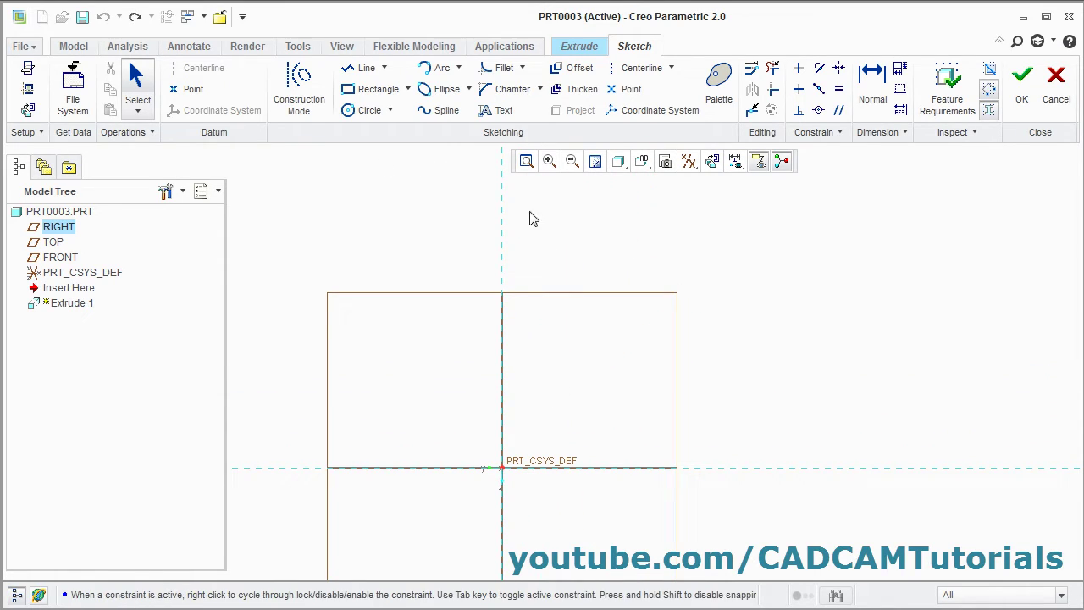
click(503, 468)
click(757, 467)
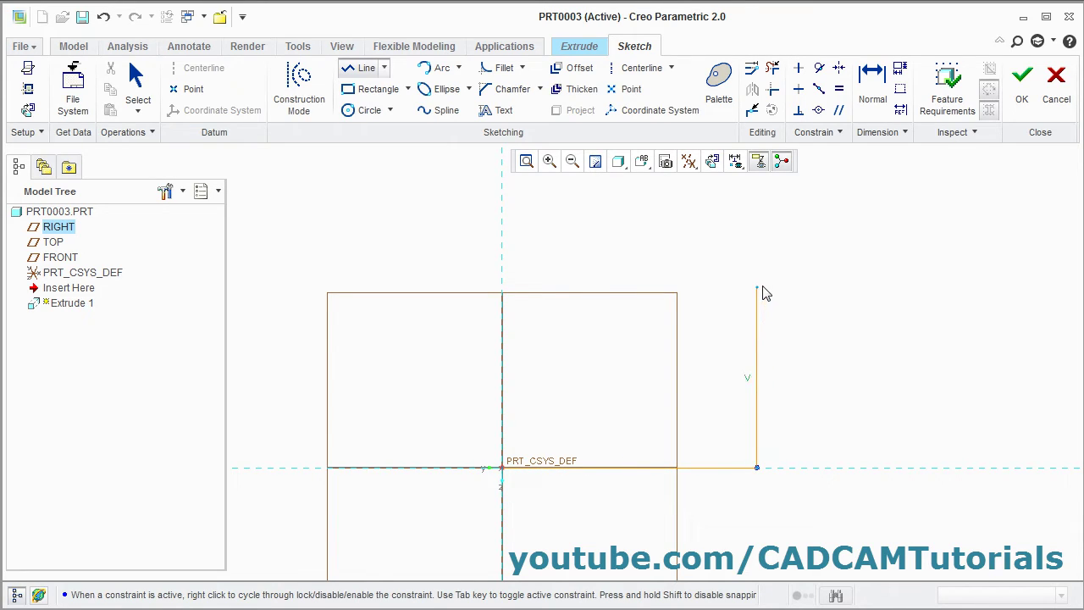
click(757, 277)
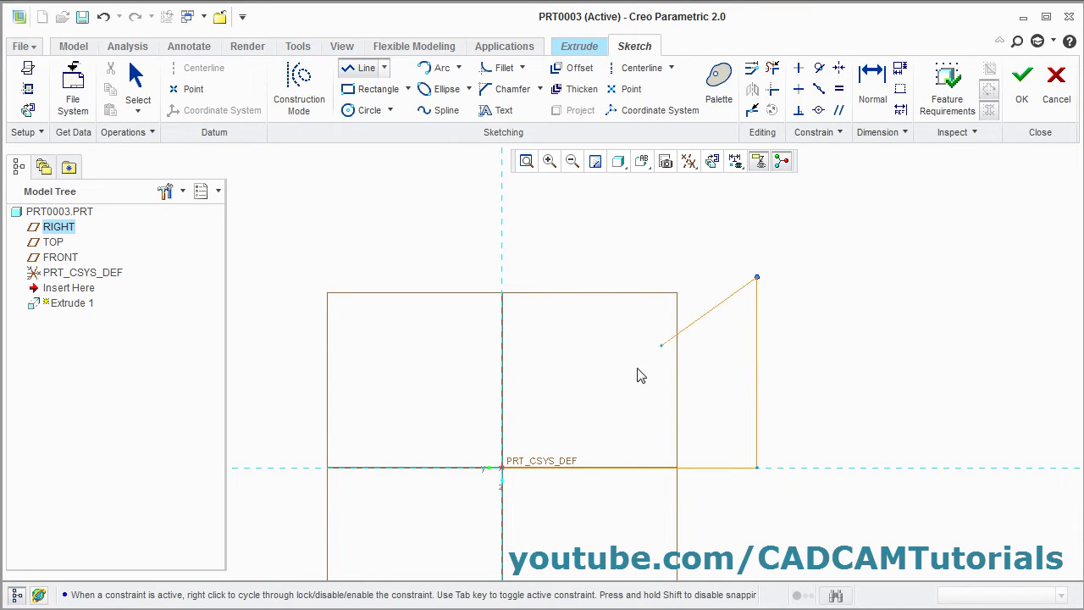
click(502, 422)
click(502, 468)
middle_click(612, 415)
middle_click(633, 405)
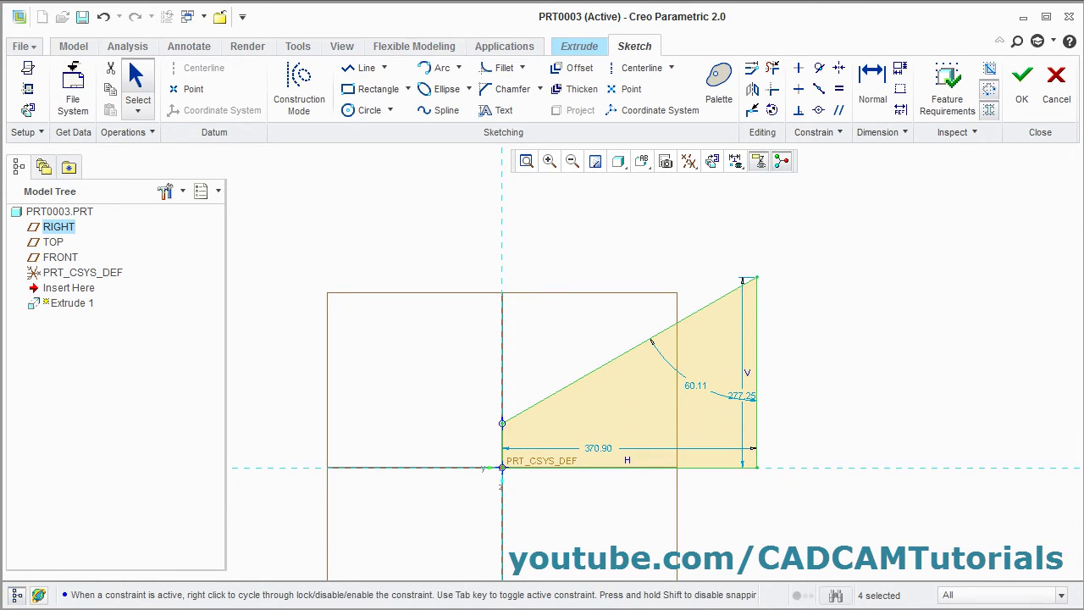
key(alt+Tab)
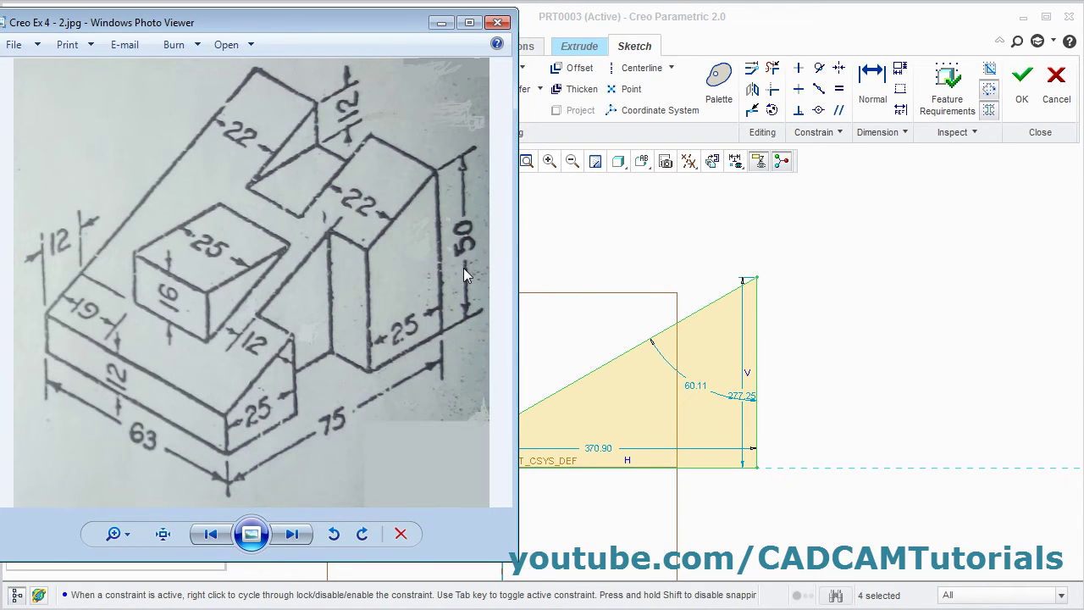
- Change the profile's base width to 75 and its right height to 50
click(878, 382)
double_click(598, 448)
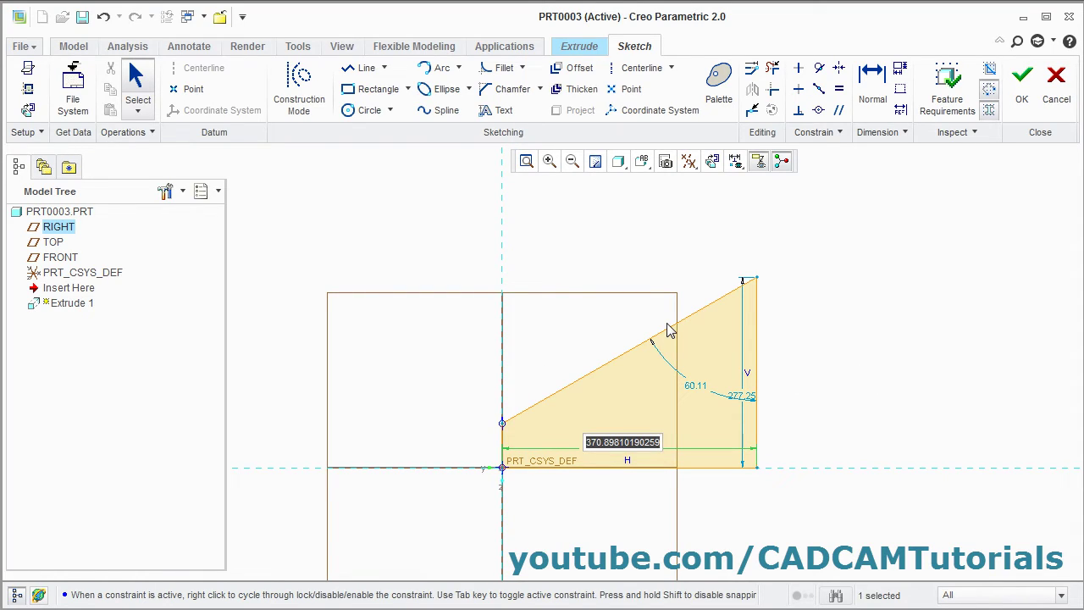
text(75)
key(Return)
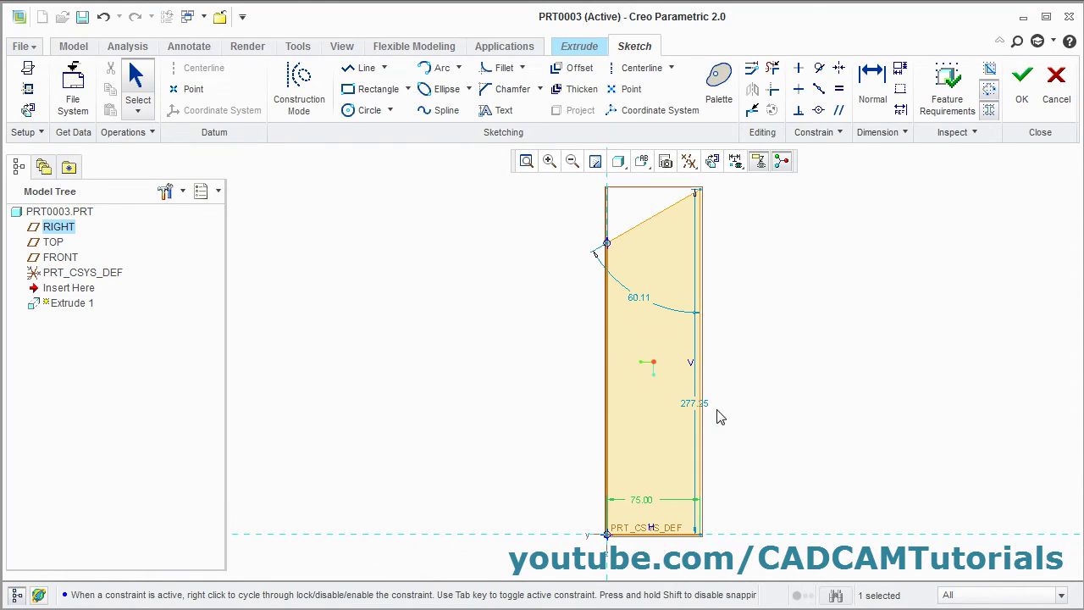
double_click(716, 398)
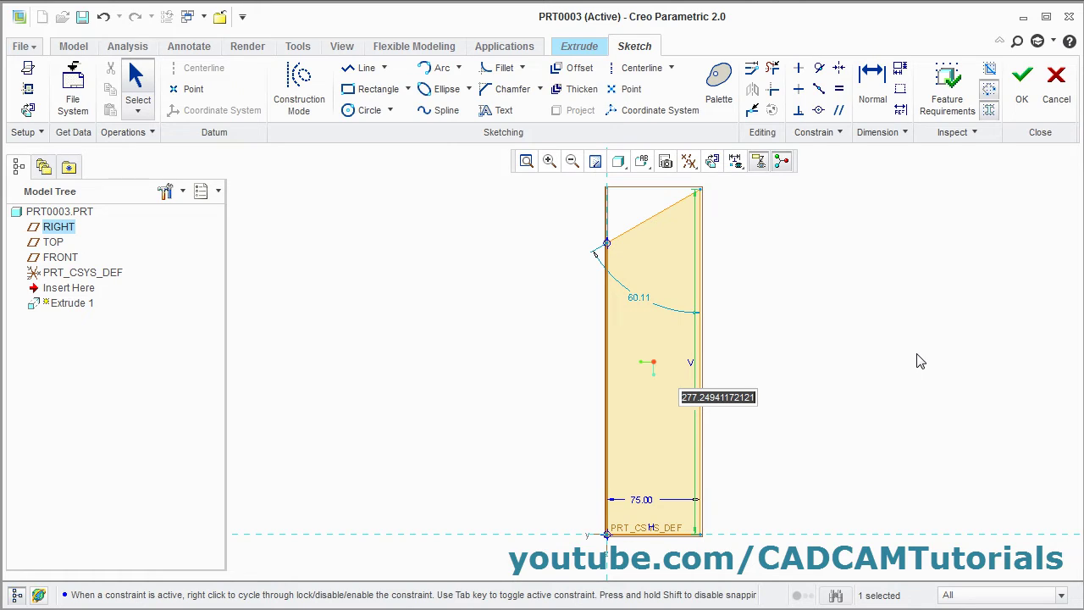
text(15)
key(Return)
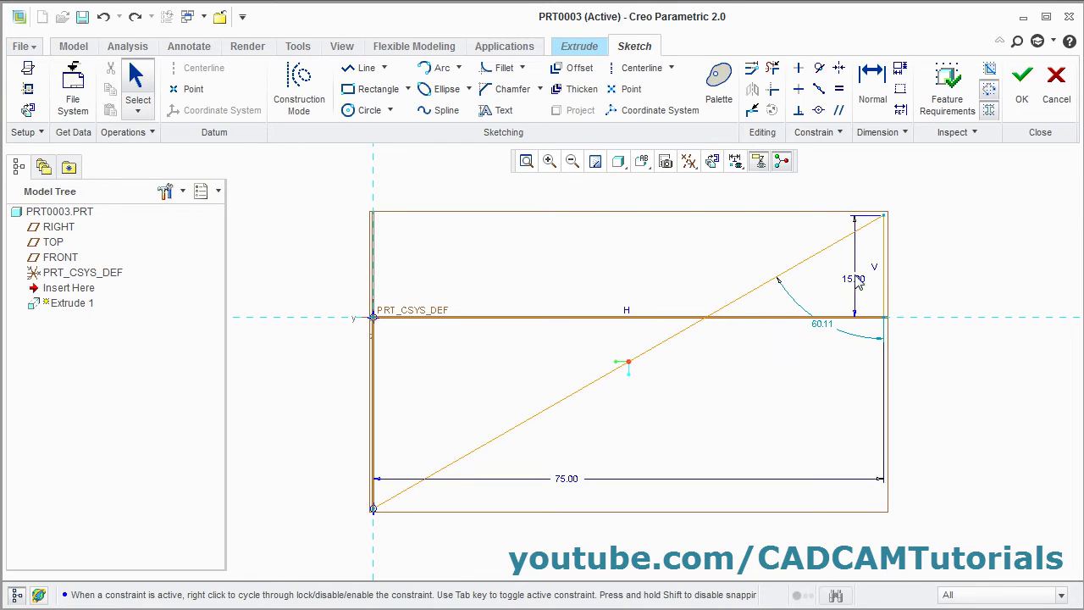
double_click(857, 282)
text(50)
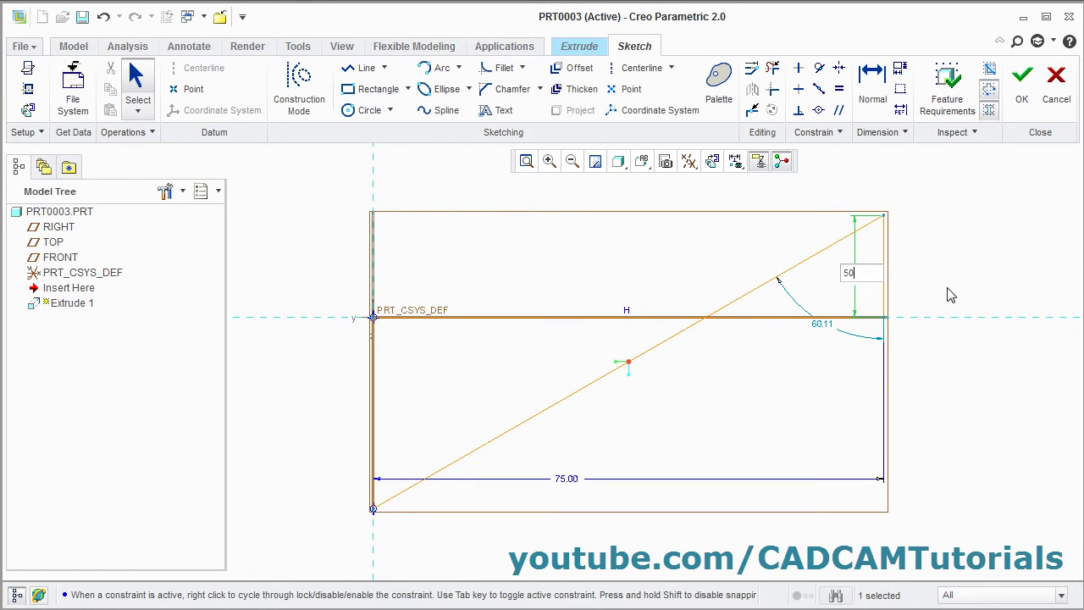
key(Return)
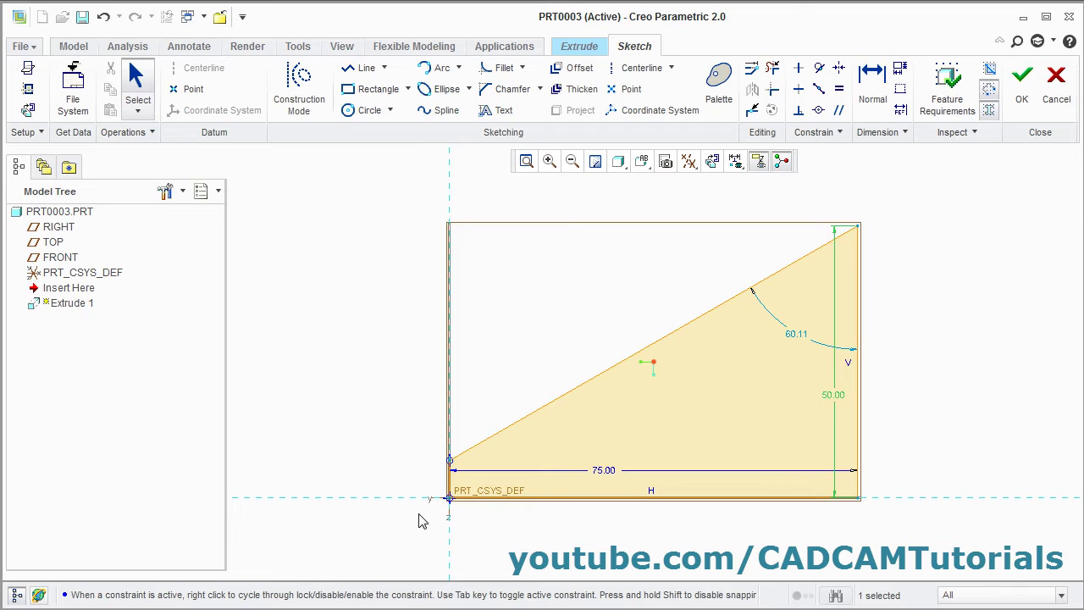
- Dimension the short left edge to 12 and finish the sketch to preview the extrusion
click(879, 93)
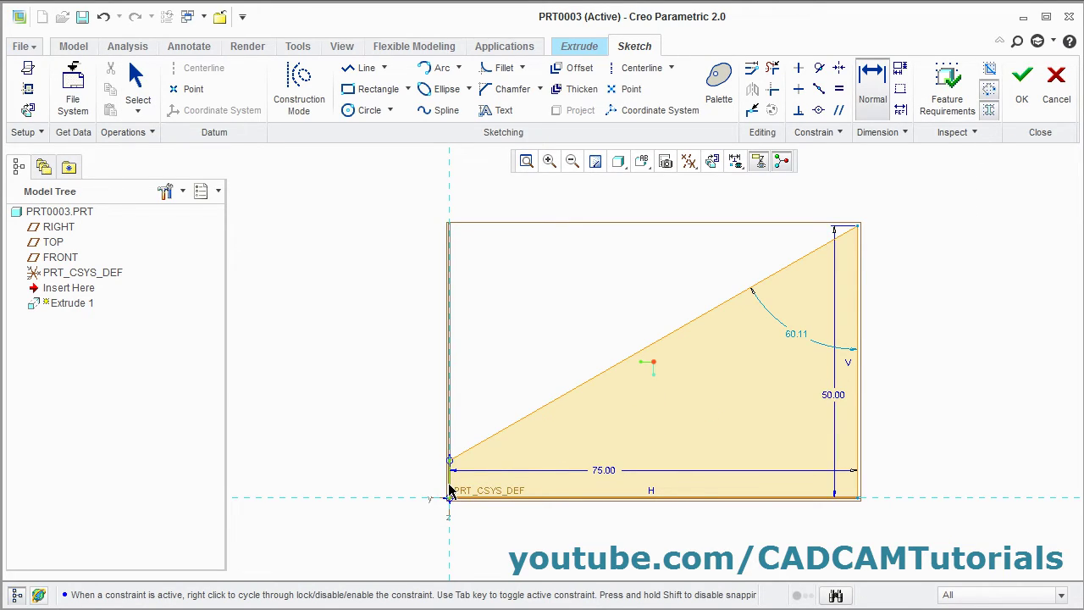
click(450, 489)
middle_click(421, 489)
text(1)
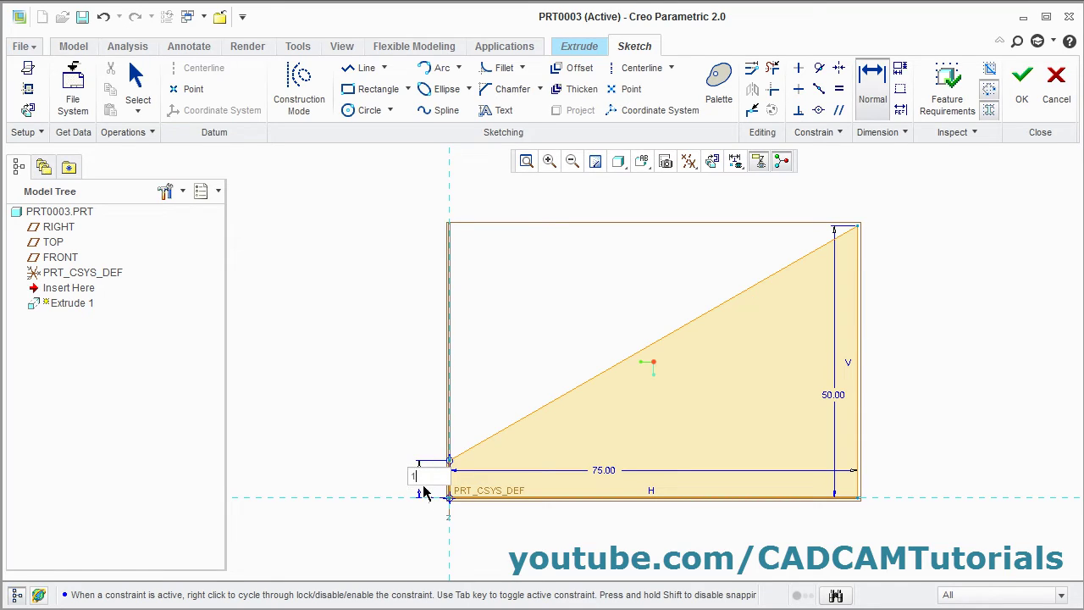
text(2)
key(Return)
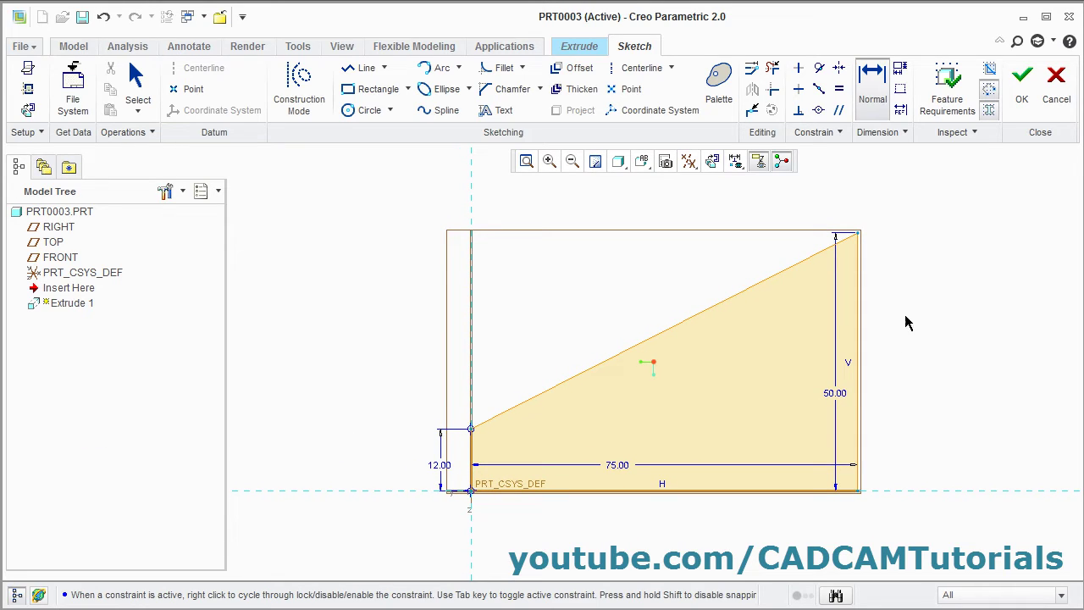
click(1022, 77)
middle_drag(574, 358, 428, 328)
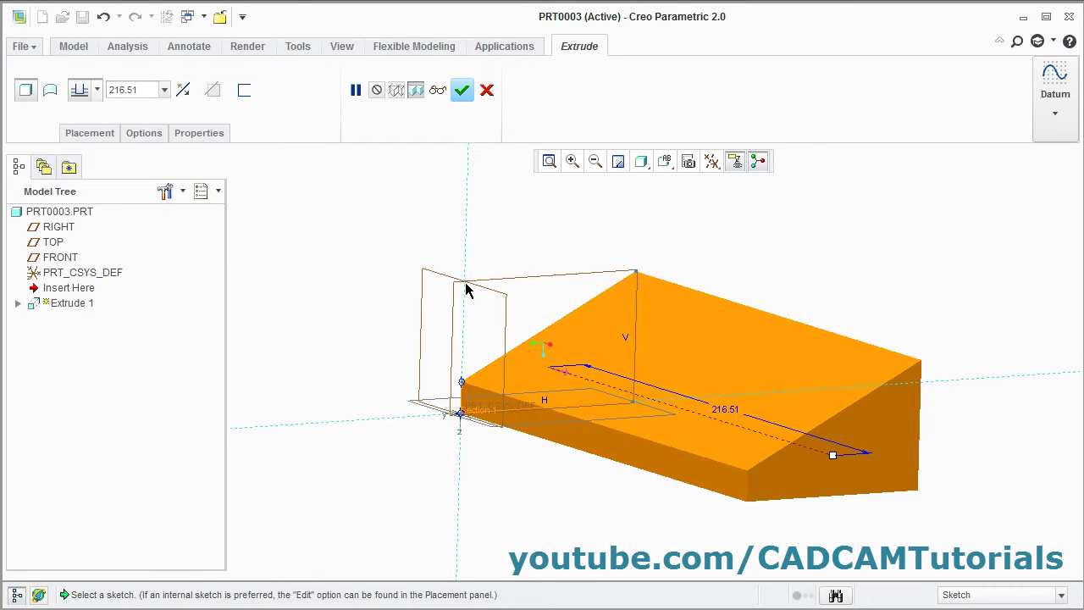
- Extrude the wedge symmetrically to a depth of 63 and complete Extrude 1
key(alt+Tab)
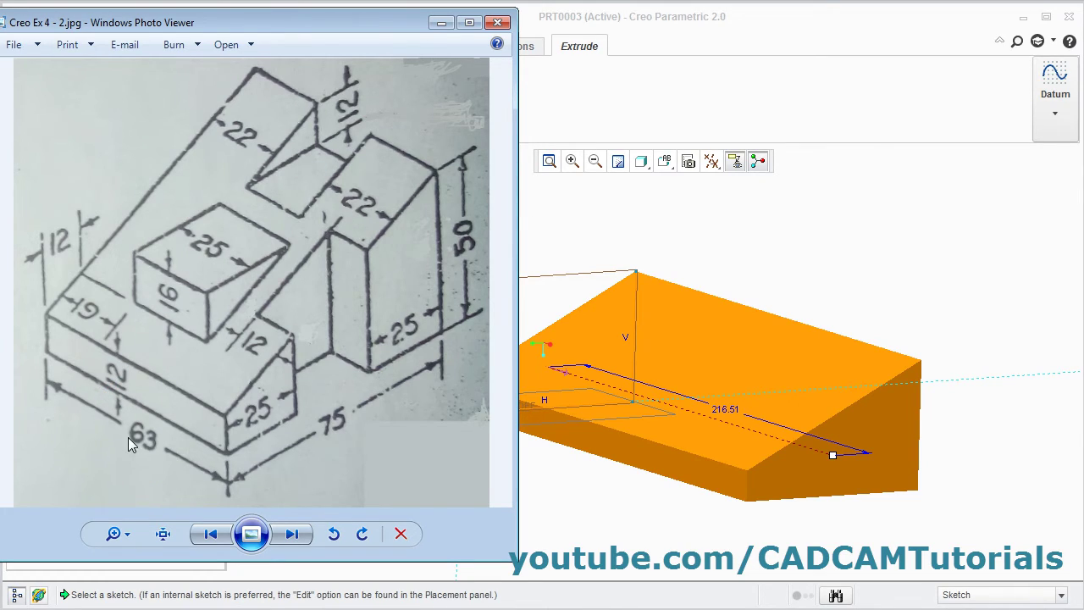
key(alt+Tab)
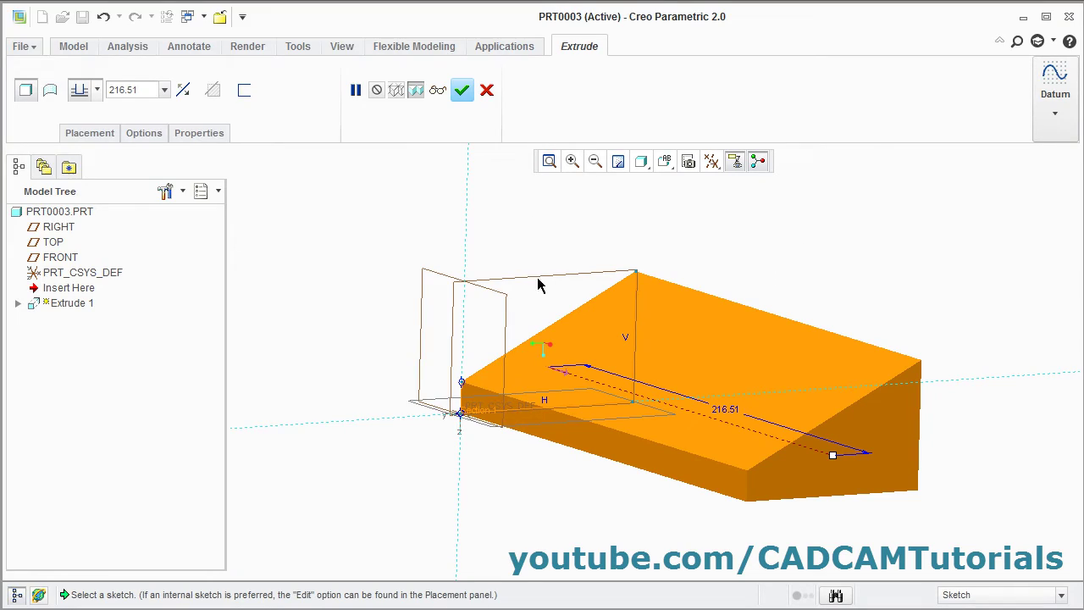
click(97, 90)
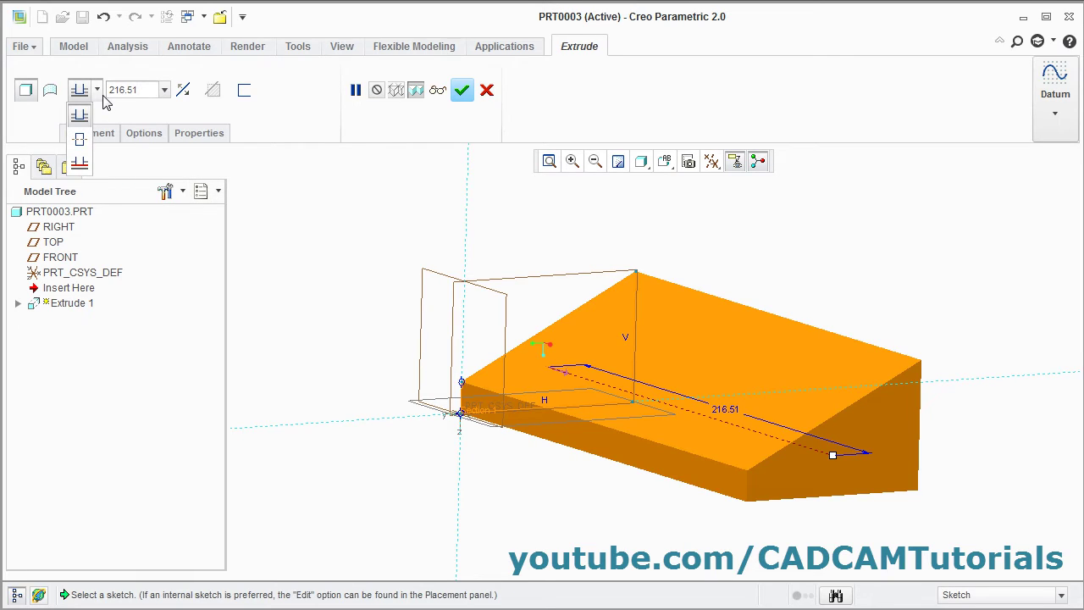
click(84, 142)
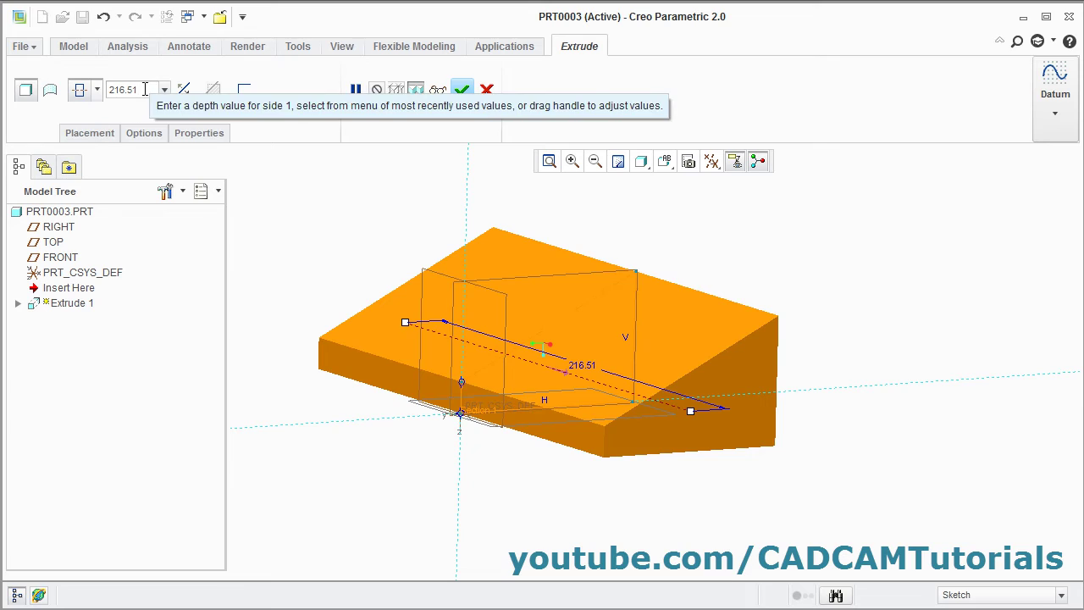
double_click(145, 89)
text(63)
key(Return)
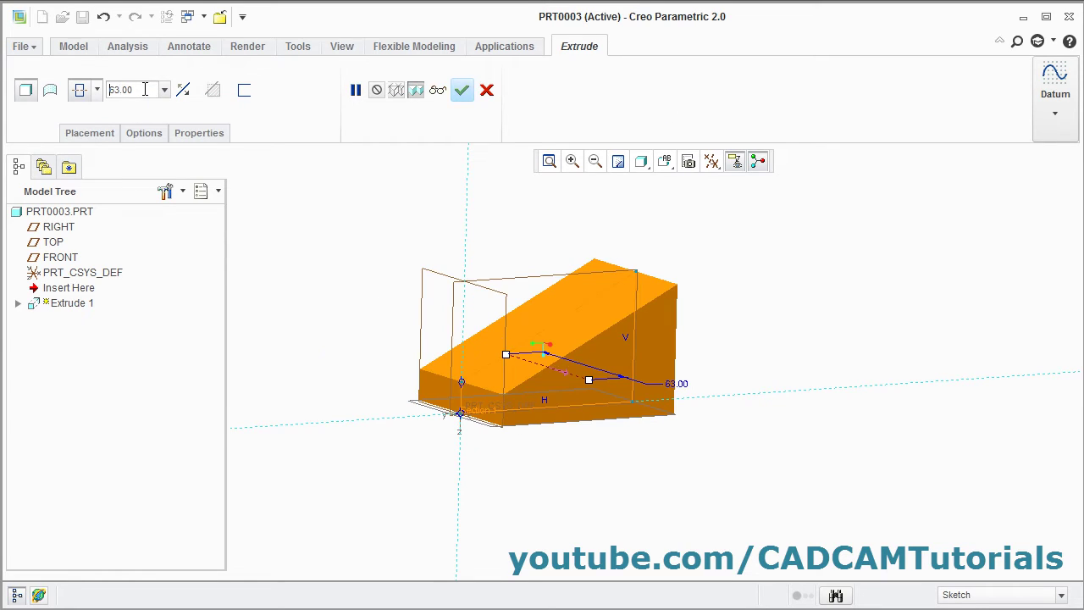
middle_drag(441, 336, 471, 356)
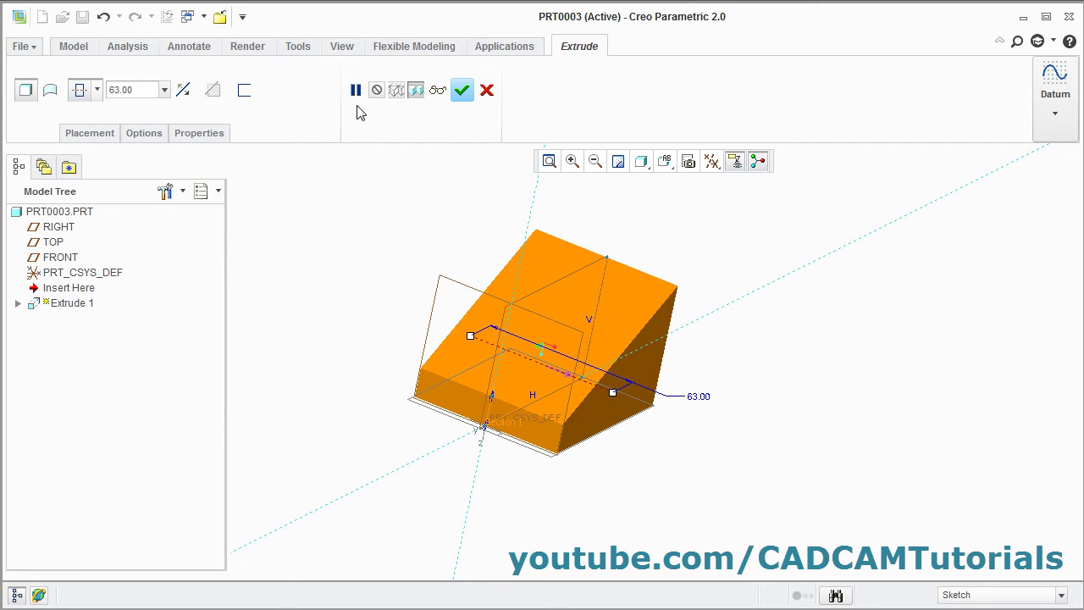
click(461, 89)
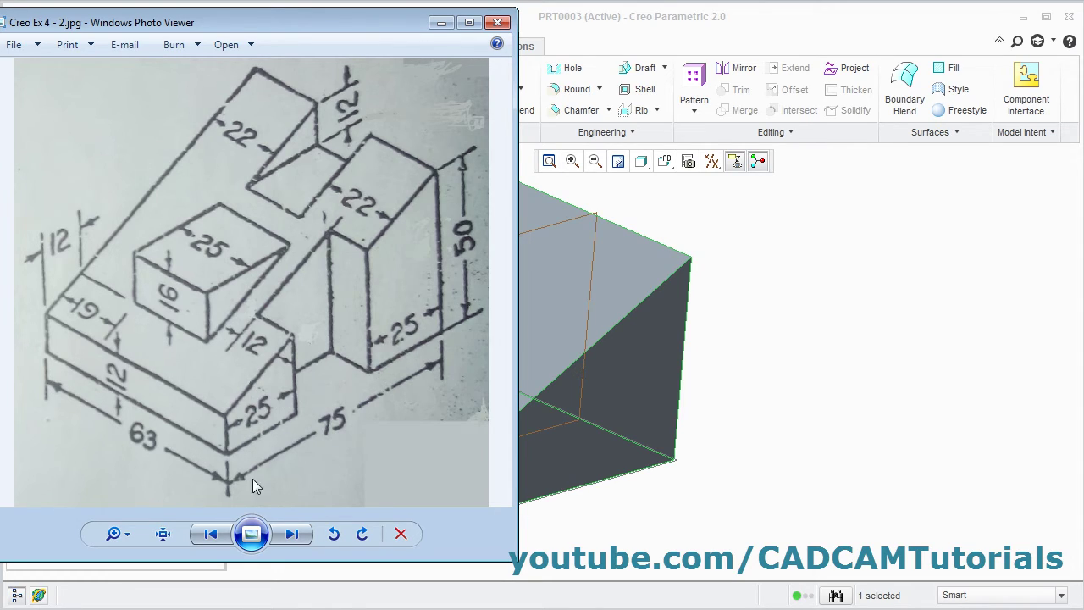
- Start a new extrusion sketch on the wedge's bottom face, adding its right edge as a reference
click(764, 375)
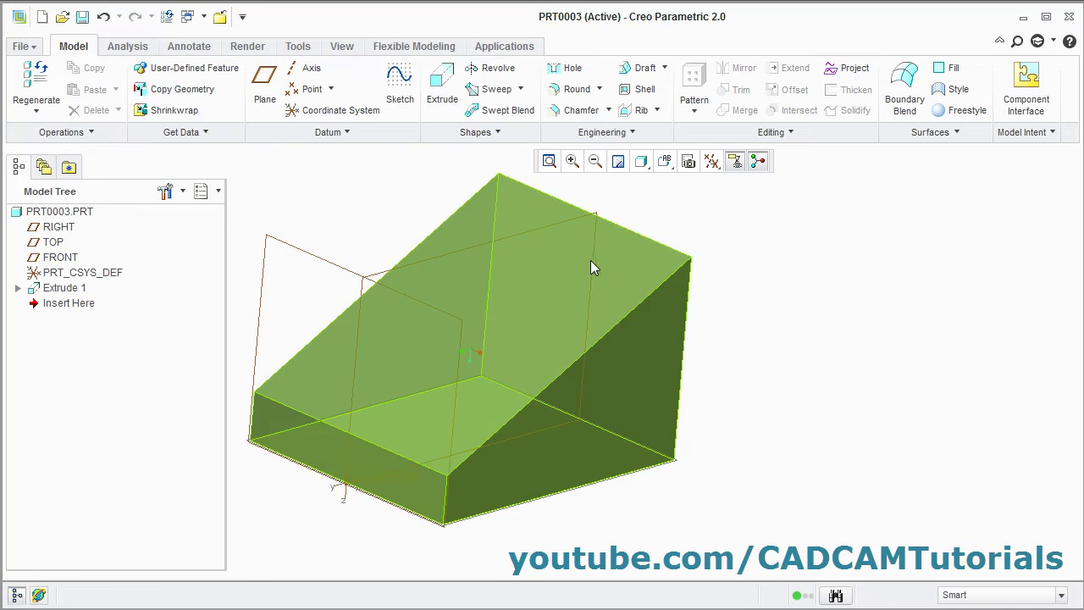
click(442, 93)
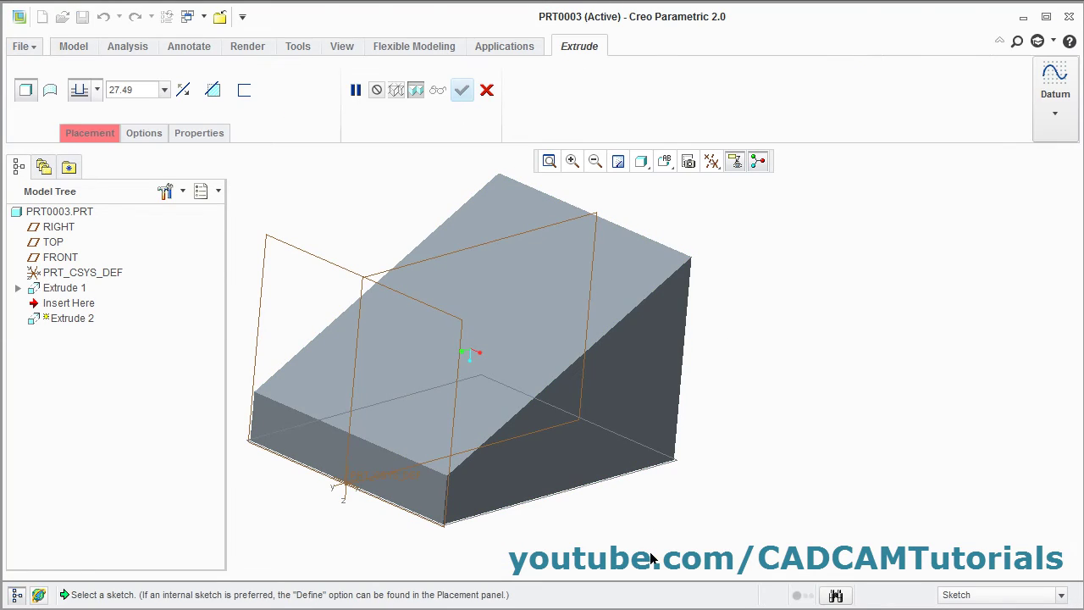
middle_drag(641, 509, 554, 417)
click(552, 416)
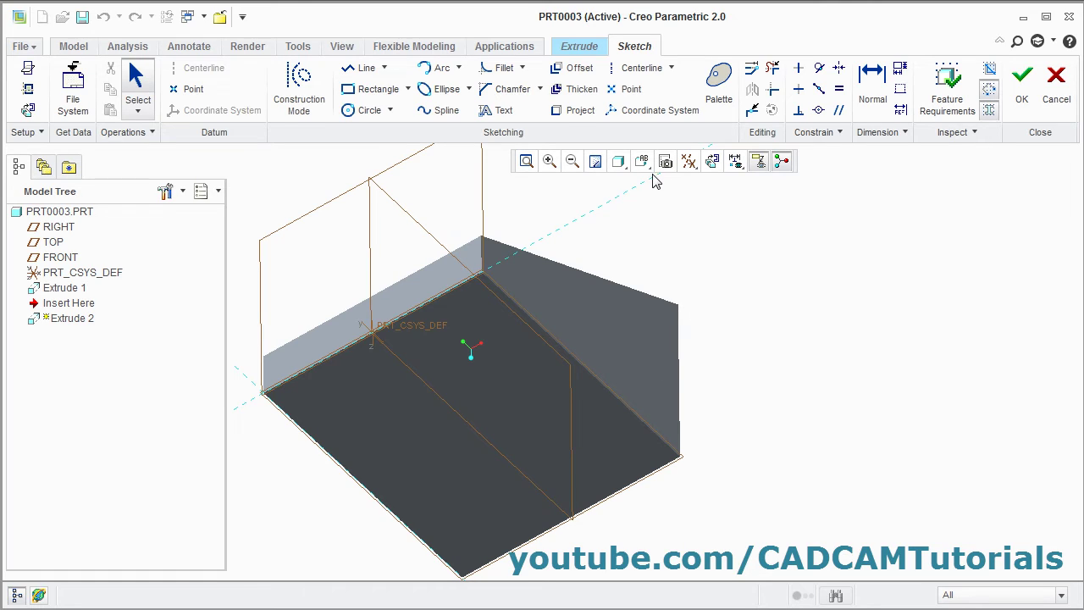
click(712, 162)
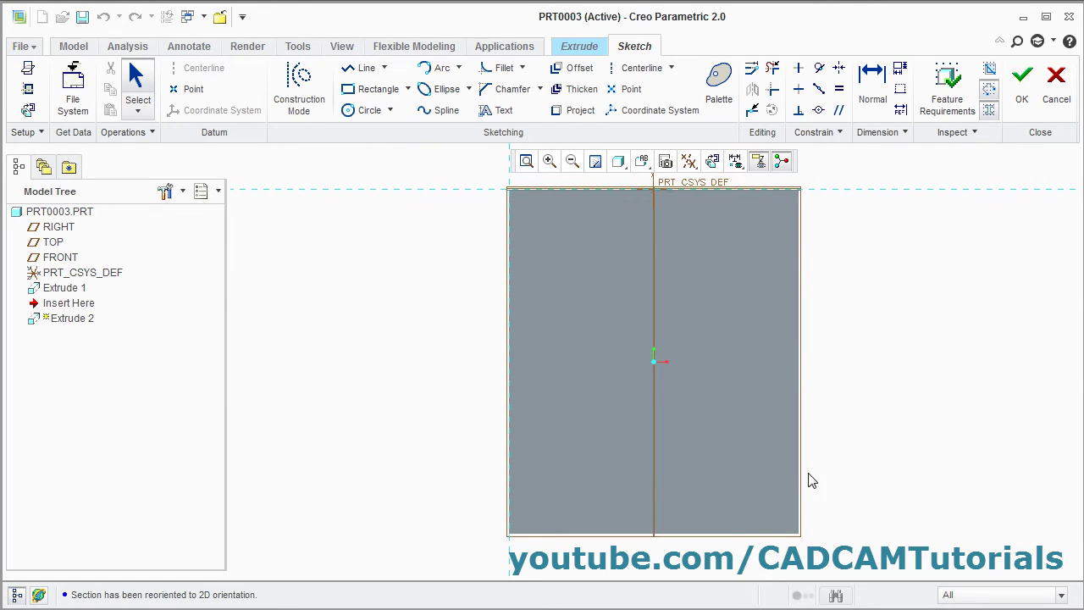
click(28, 89)
click(798, 379)
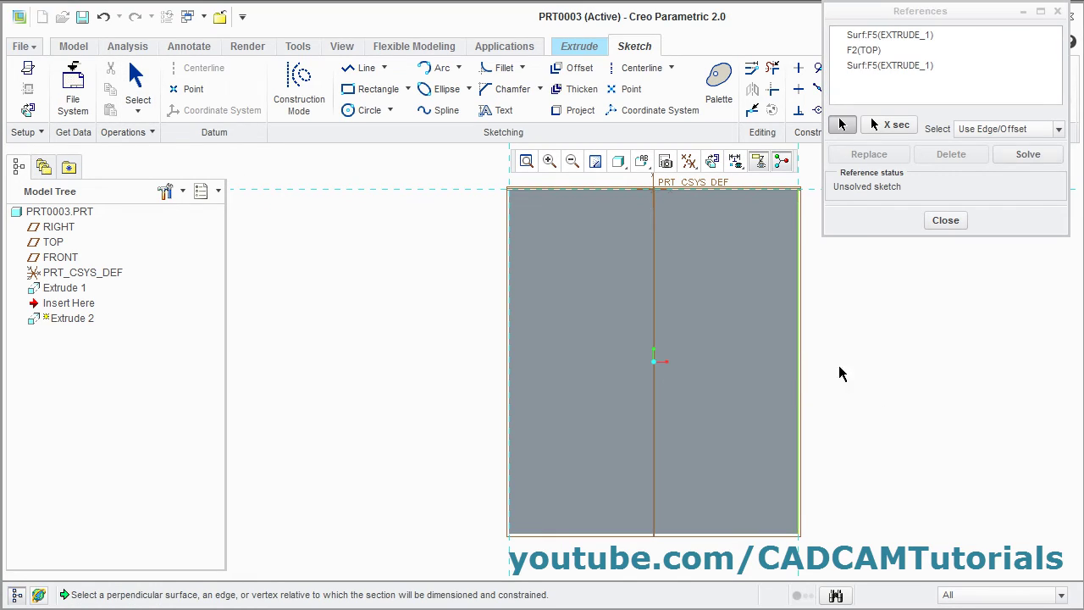
click(949, 224)
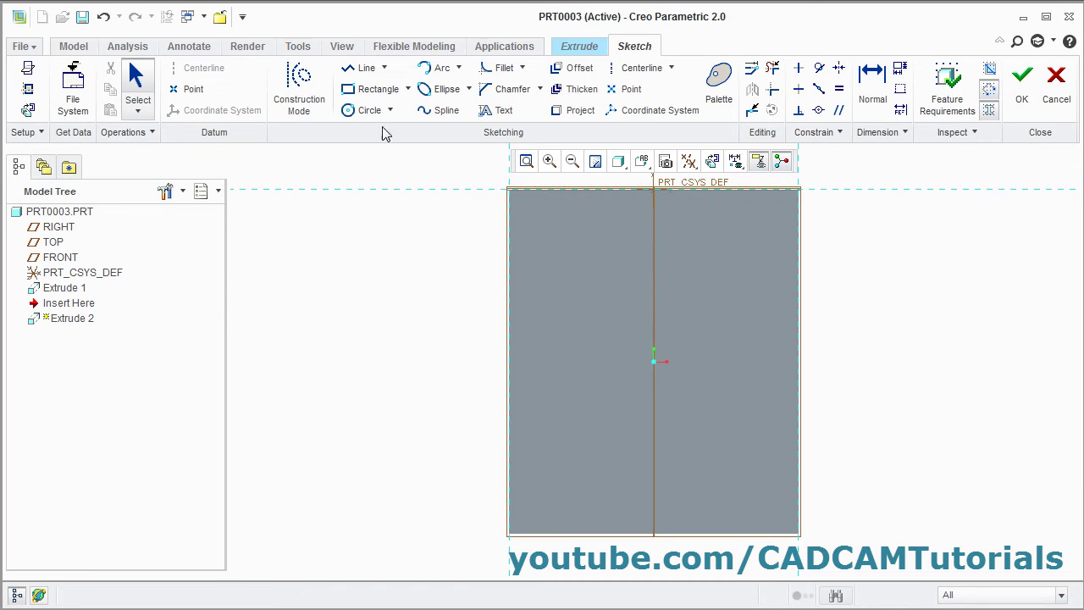
- Draw a rectangle against the right edge and set its width to 12
click(362, 89)
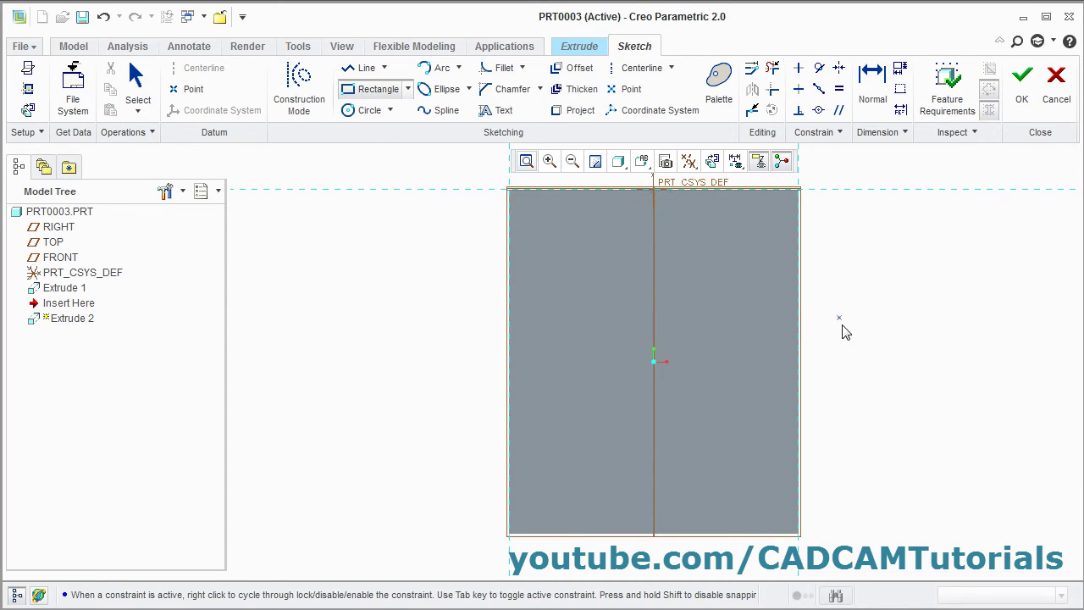
click(797, 295)
click(749, 434)
middle_click(695, 403)
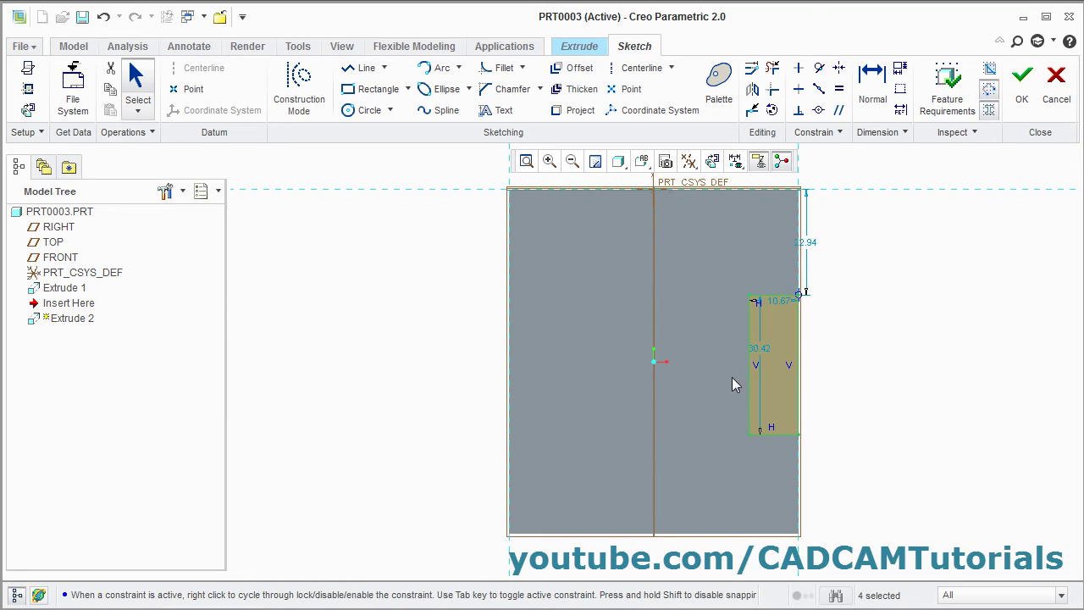
double_click(783, 301)
text(12)
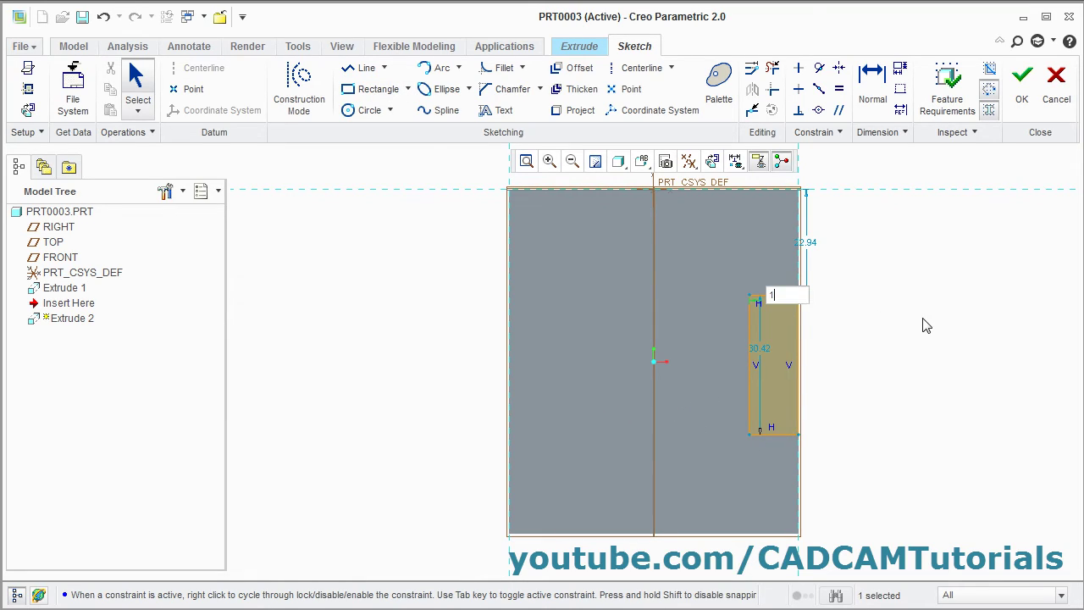
key(Return)
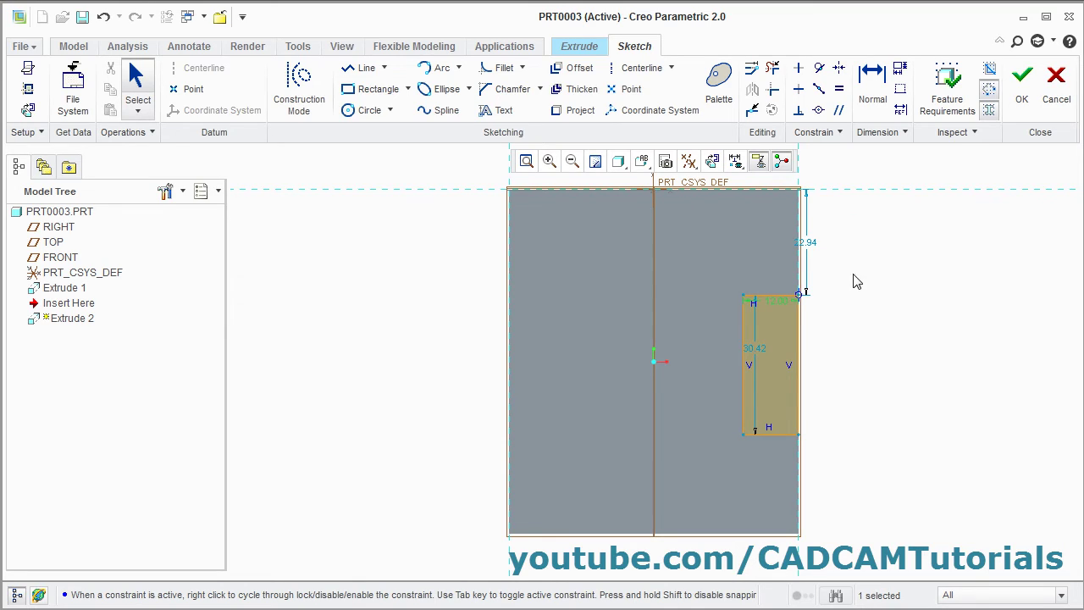
- Place the rectangle 25 from the top and 25 from the bottom, then finish the sketch
double_click(807, 244)
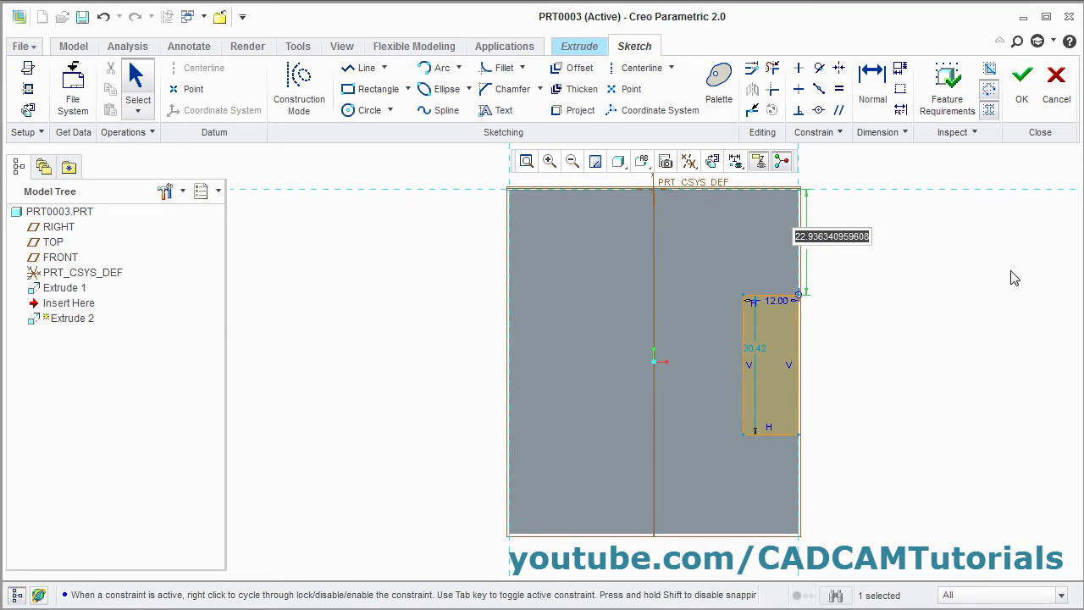
text(25)
key(Return)
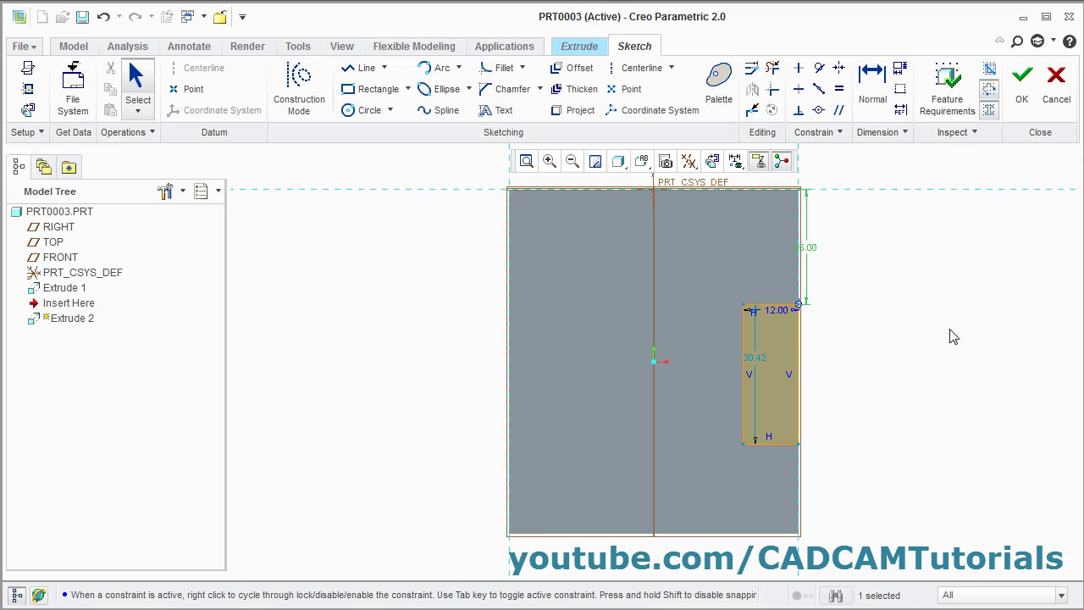
click(872, 88)
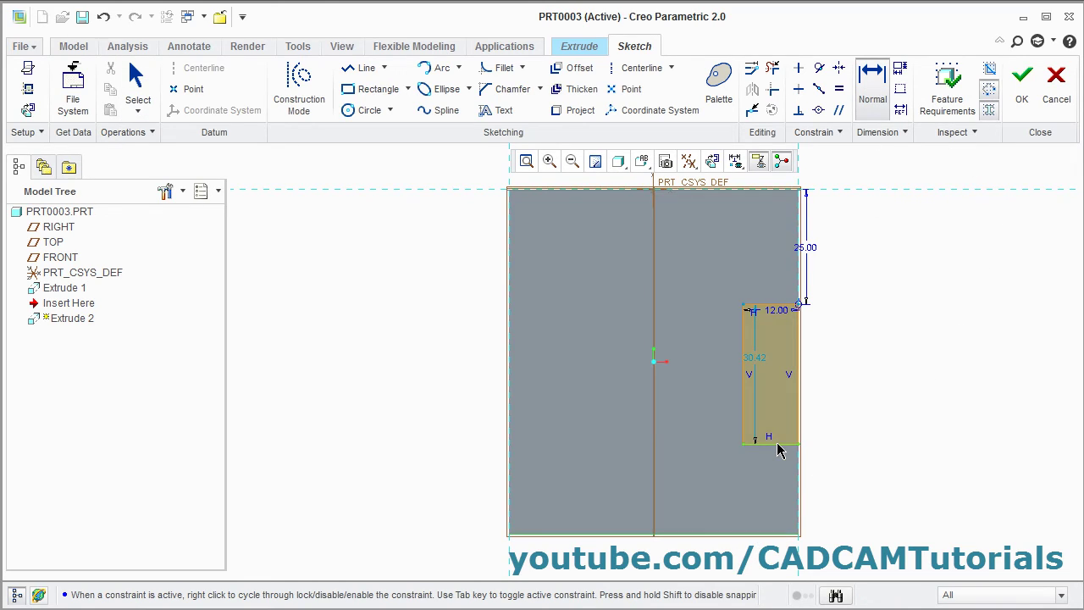
middle_click(850, 487)
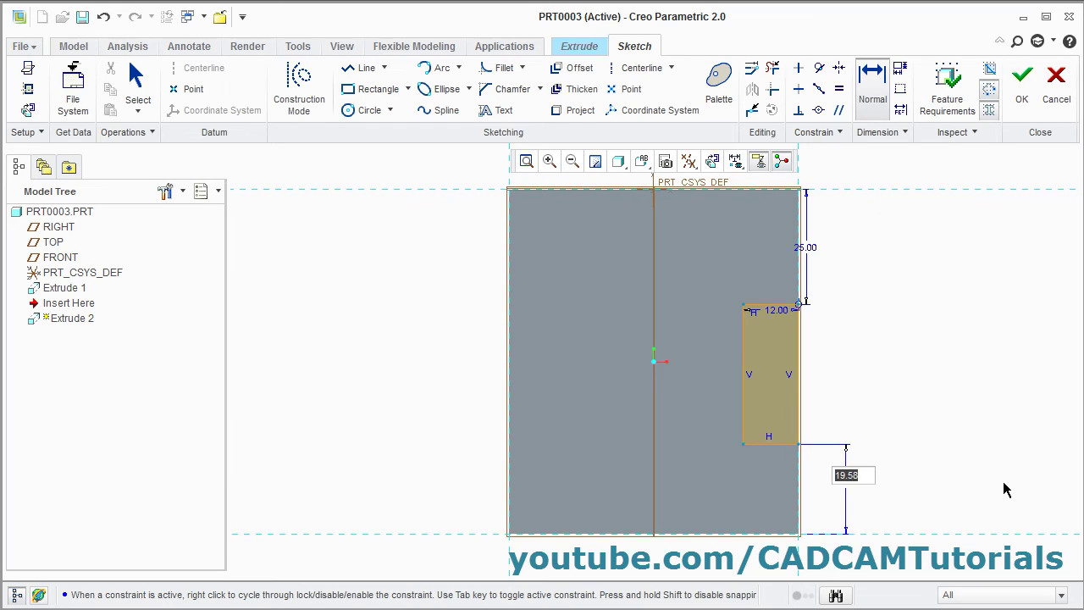
text(25)
key(Return)
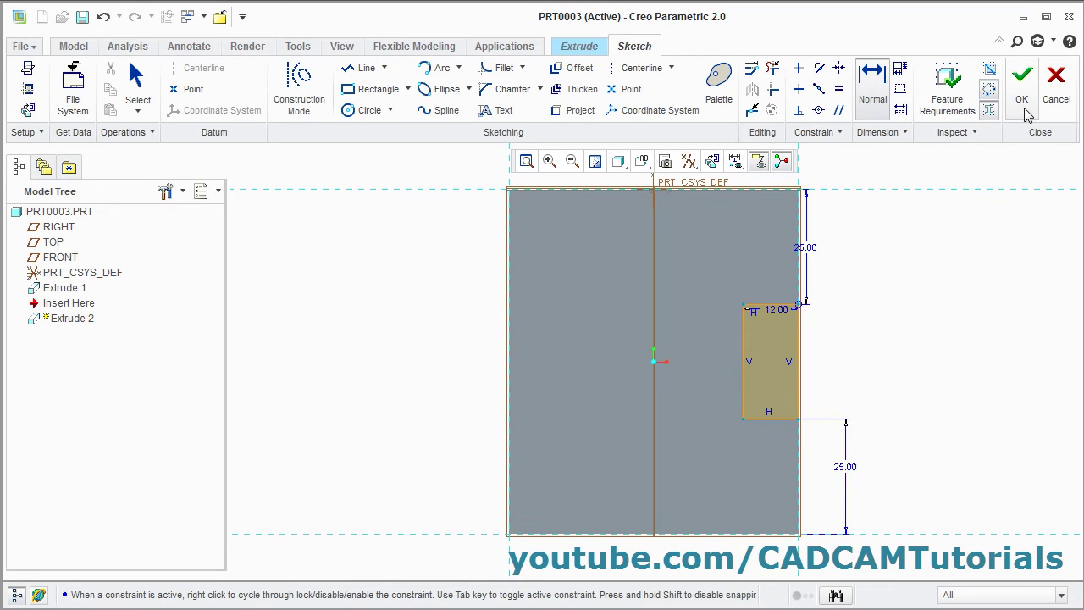
click(1021, 78)
mouse_move(624, 239)
middle_down()
mouse_move(597, 294)
mouse_move(667, 401)
middle_up()
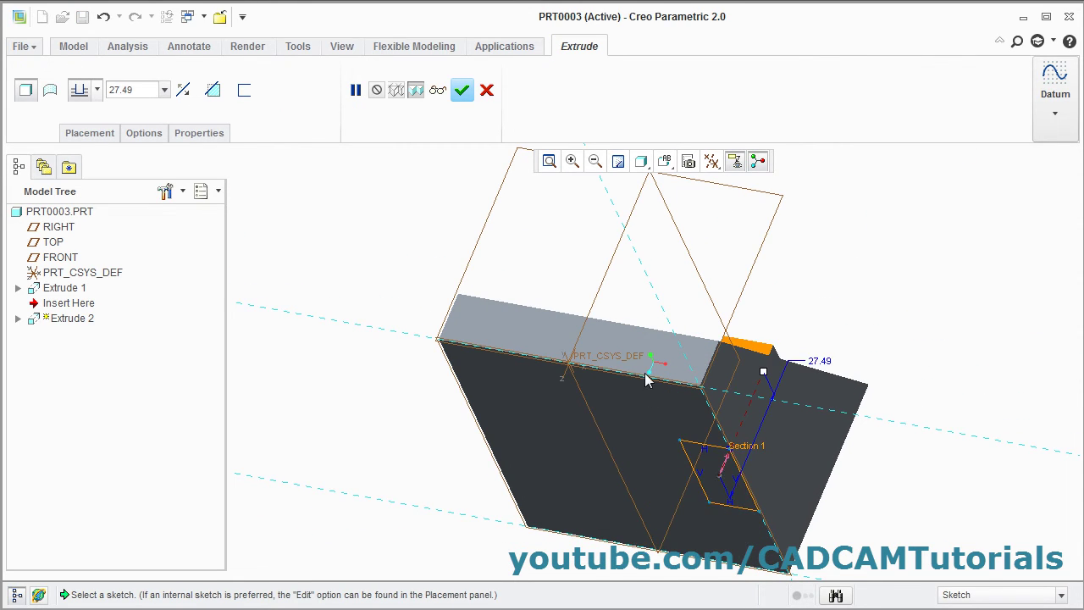
- Set Extrude 2's depth to intersect with all surfaces instead of 27.49
middle_drag(711, 505, 718, 464)
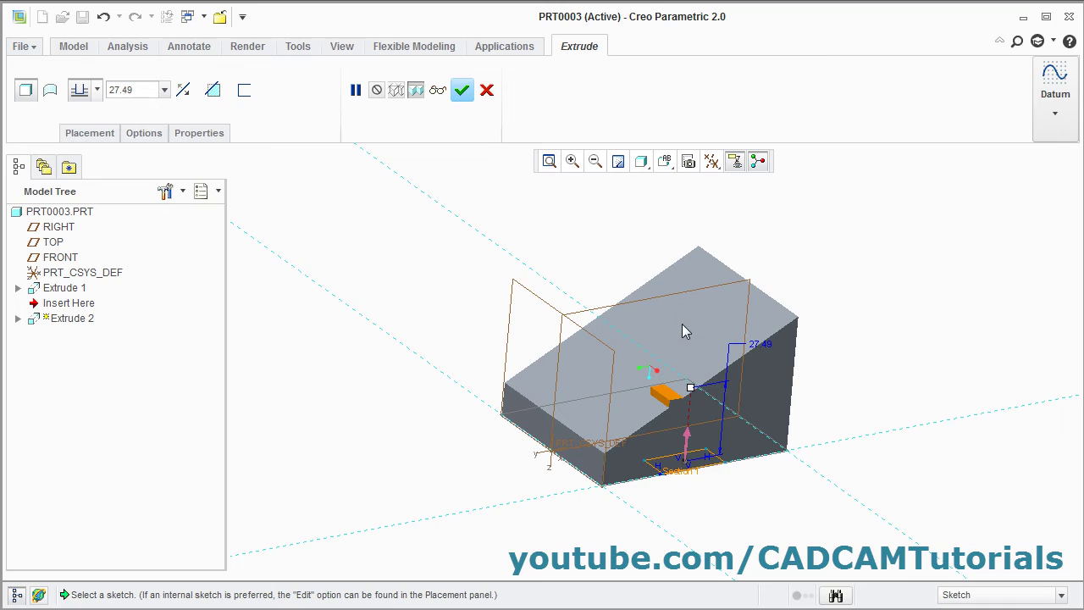
click(99, 94)
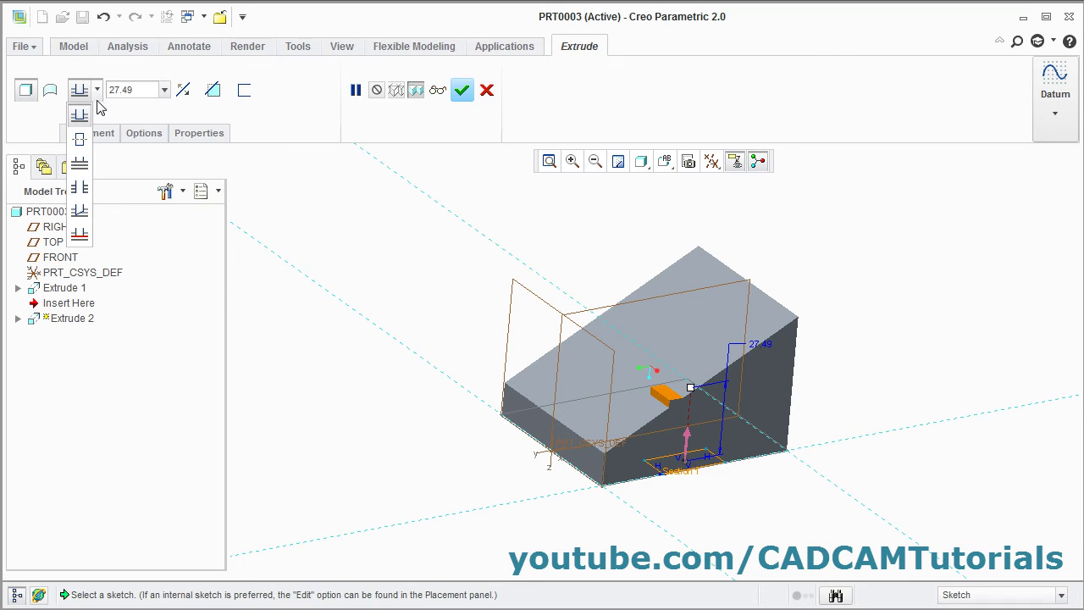
click(81, 189)
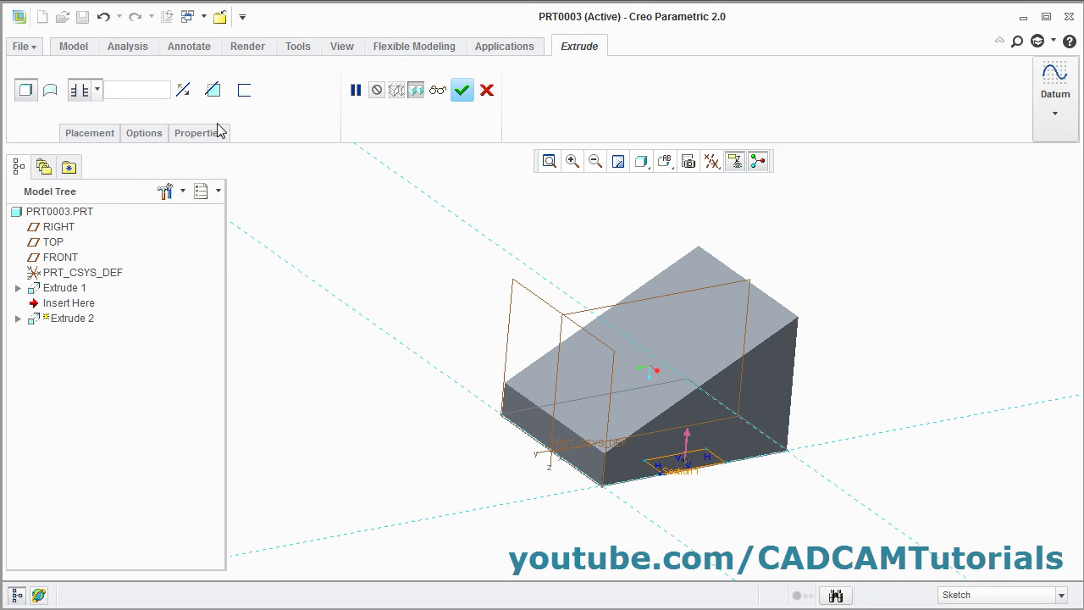